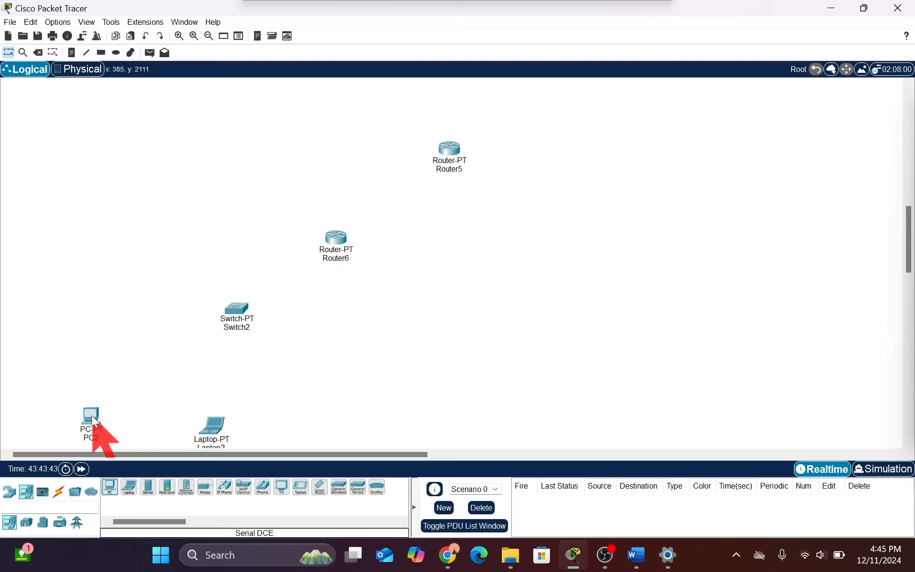
Step: Connect PC2's FastEthernet0 port to Switch2's FastEthernet0/1 port with a copper straight-through cable
click(60, 492)
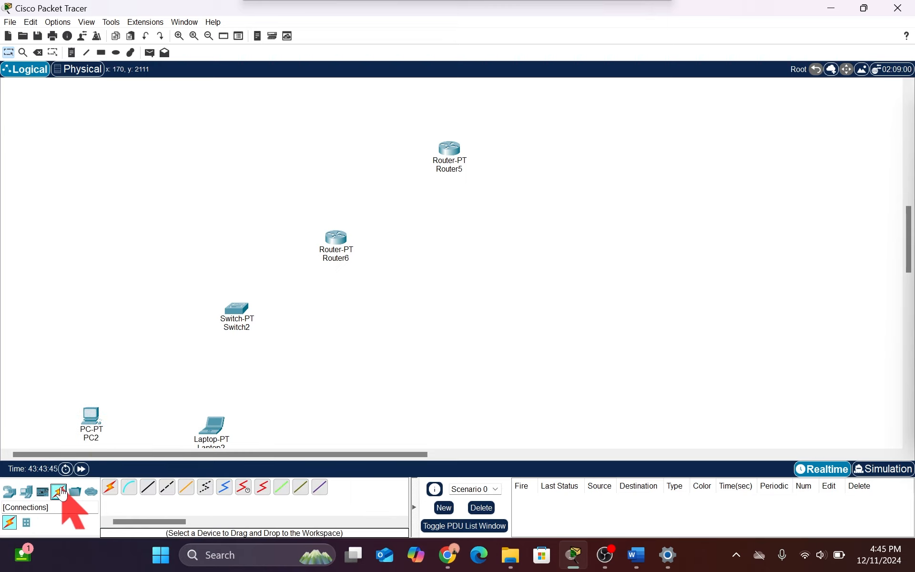
click(148, 491)
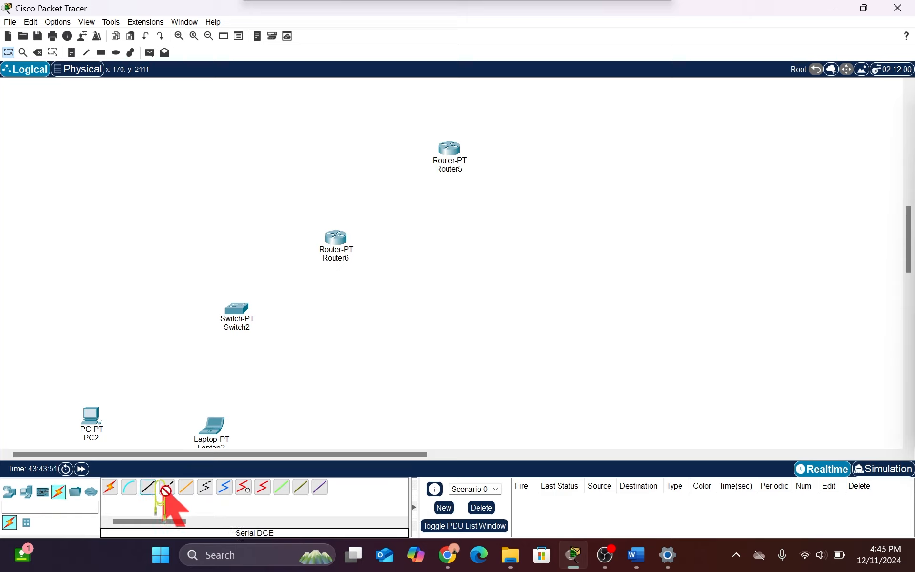
click(92, 417)
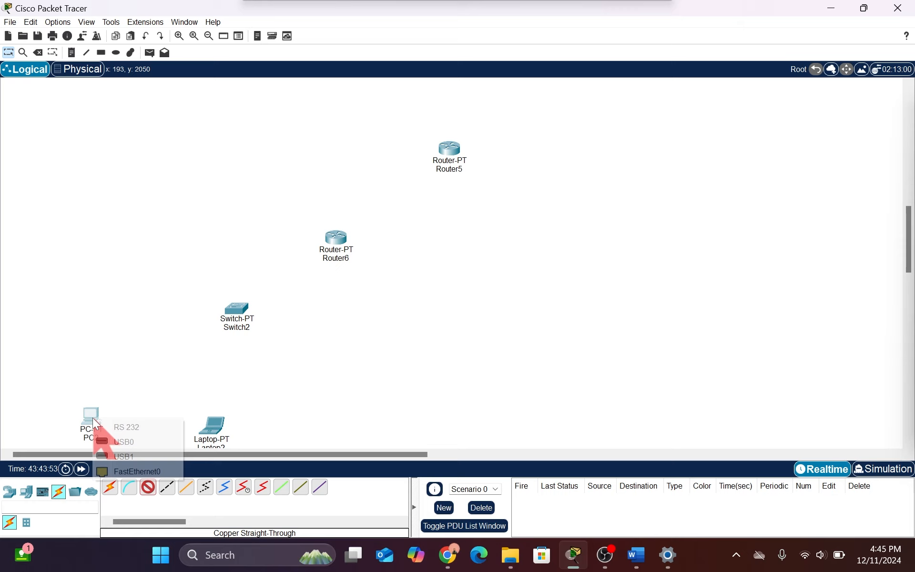
click(149, 471)
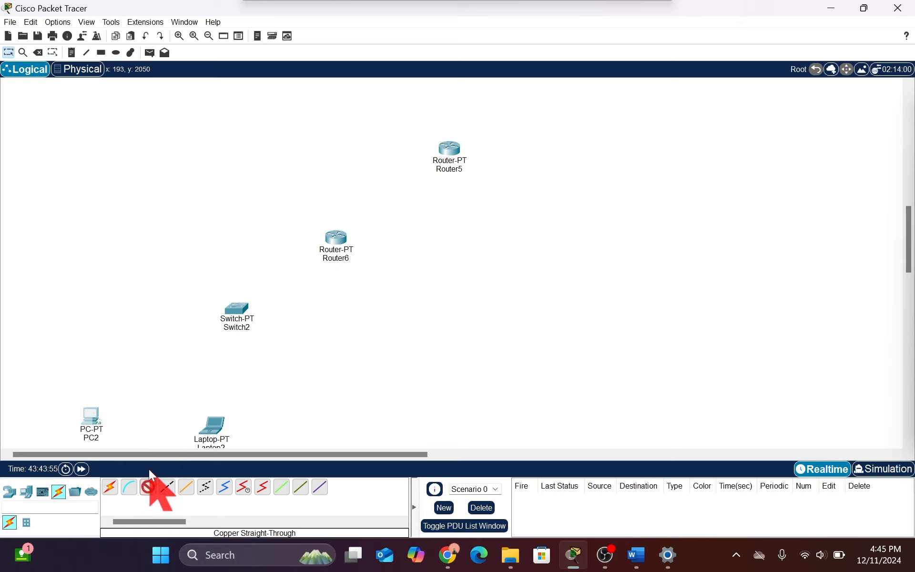
click(236, 309)
click(258, 331)
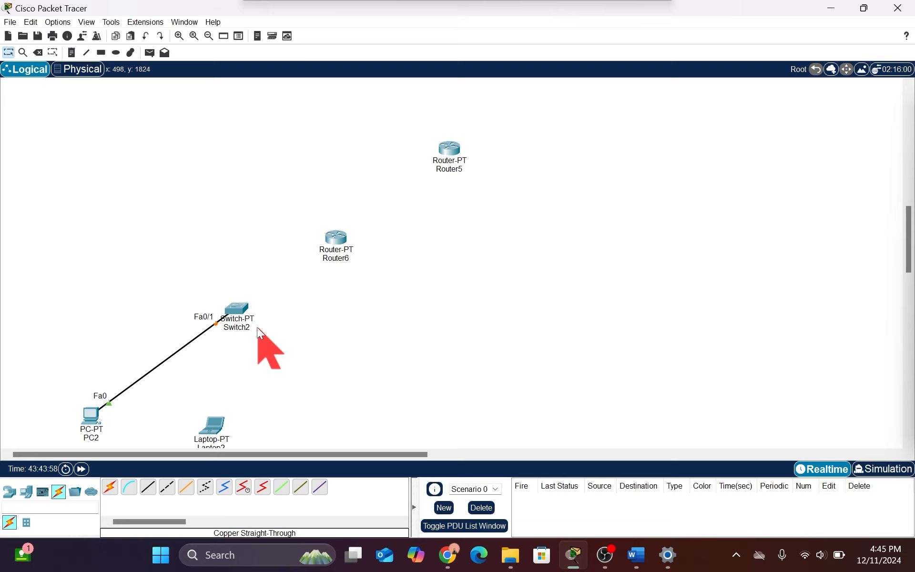
Step: Connect Laptop2's FastEthernet0 port to Switch2's FastEthernet1/1 port with a copper straight-through cable
click(148, 486)
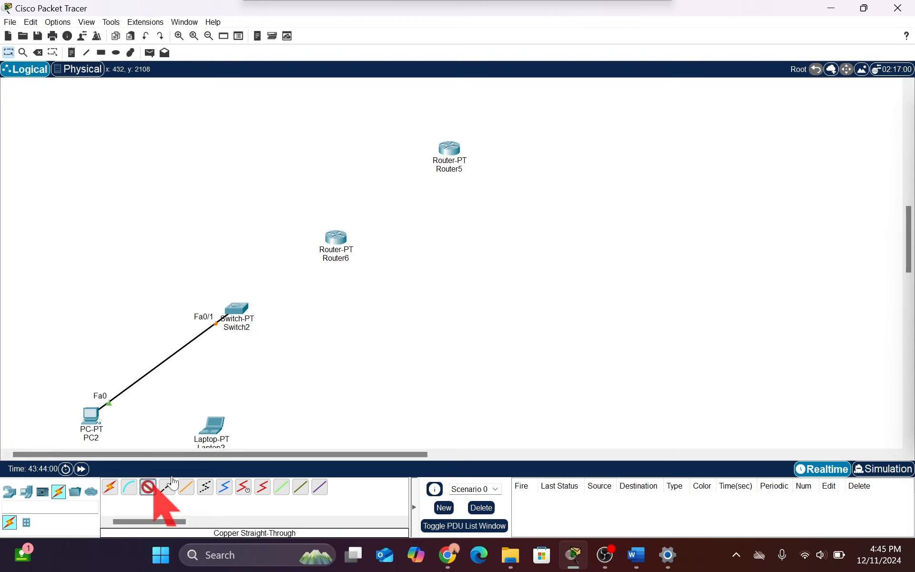
click(212, 425)
click(222, 445)
click(236, 311)
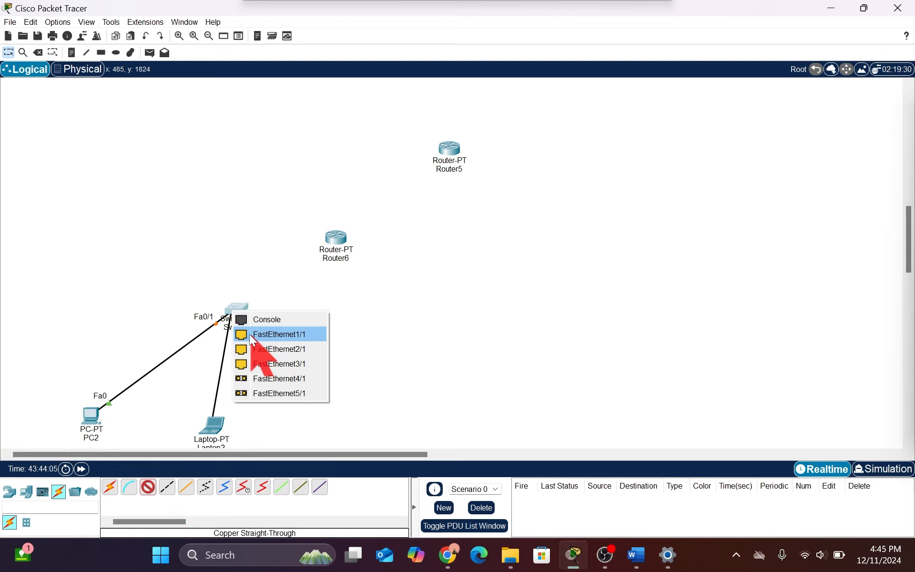
click(248, 333)
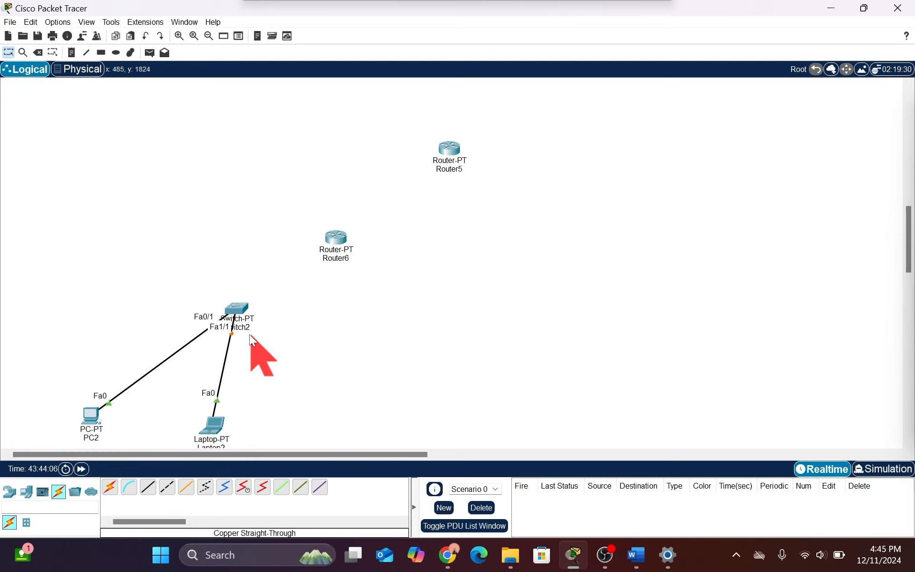
Step: Connect Switch2's FastEthernet2/1 port to Router6's FastEthernet0/0 port with a copper straight-through cable
click(148, 486)
click(237, 310)
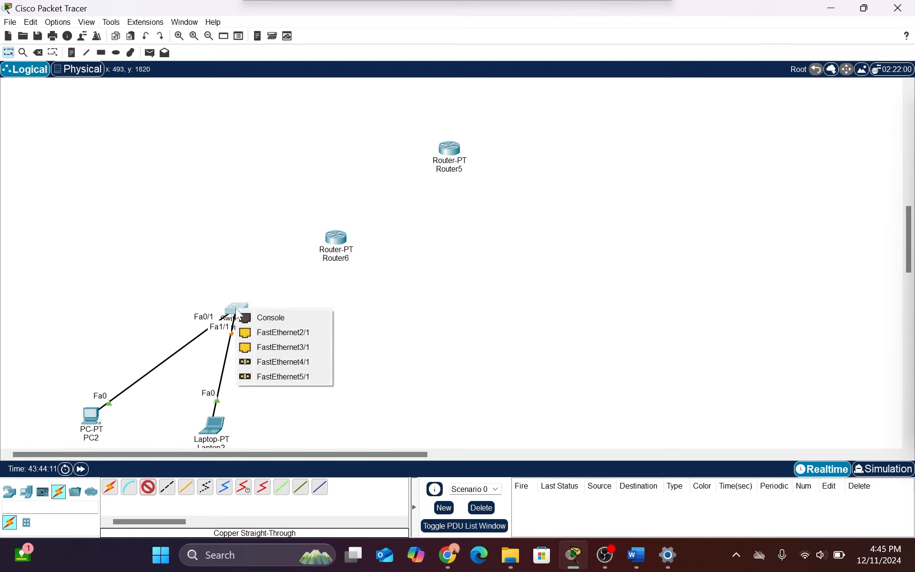
click(276, 332)
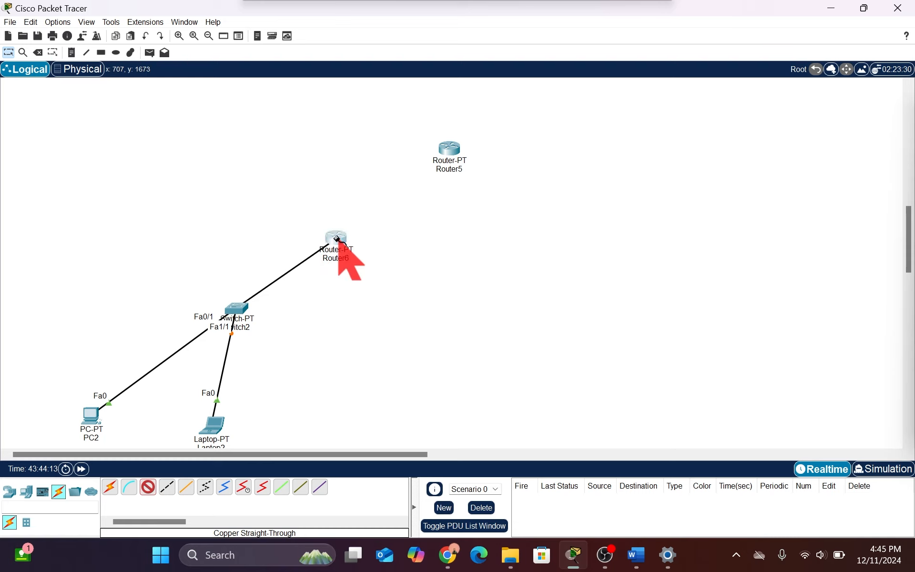
click(338, 240)
click(371, 278)
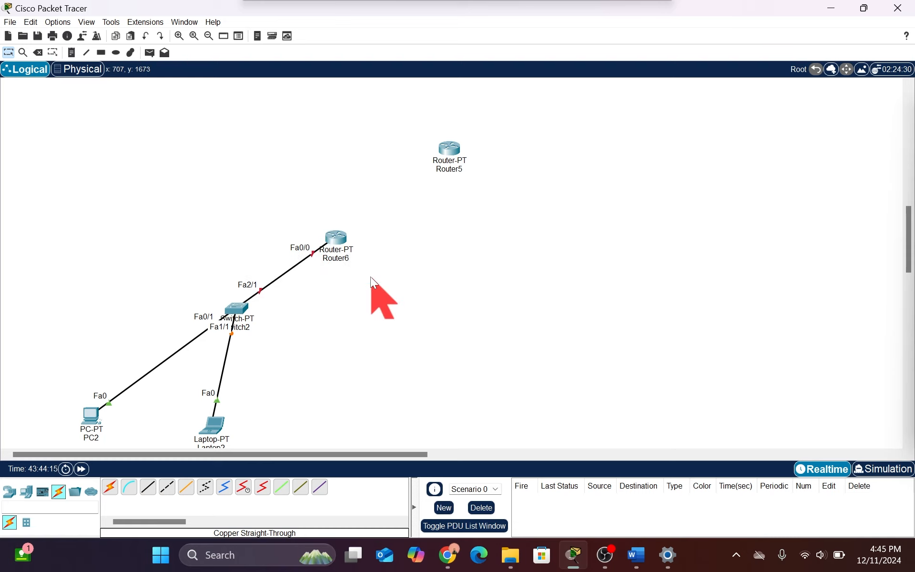
Step: Connect Router6's Serial2/0 port to Router5's Serial3/0 port with a Serial DCE cable
click(244, 489)
click(343, 236)
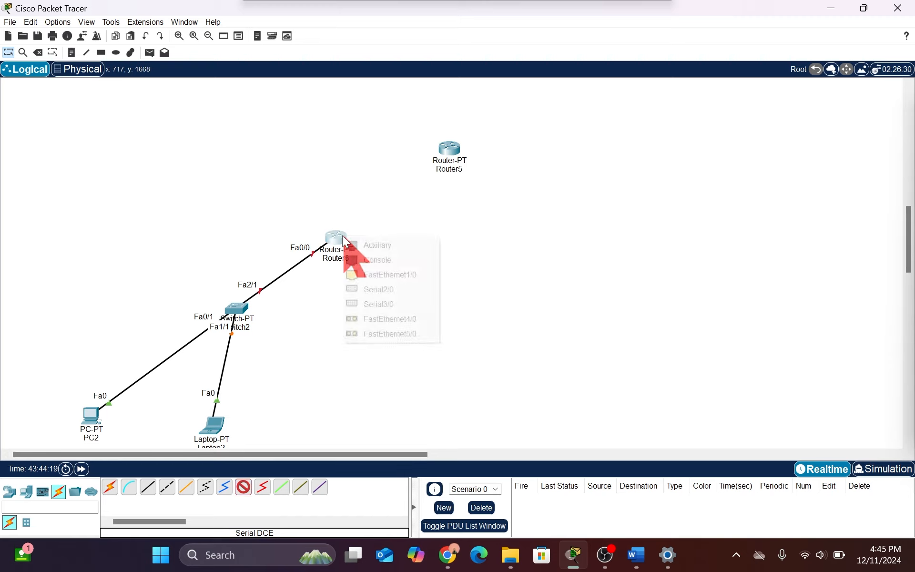
click(382, 288)
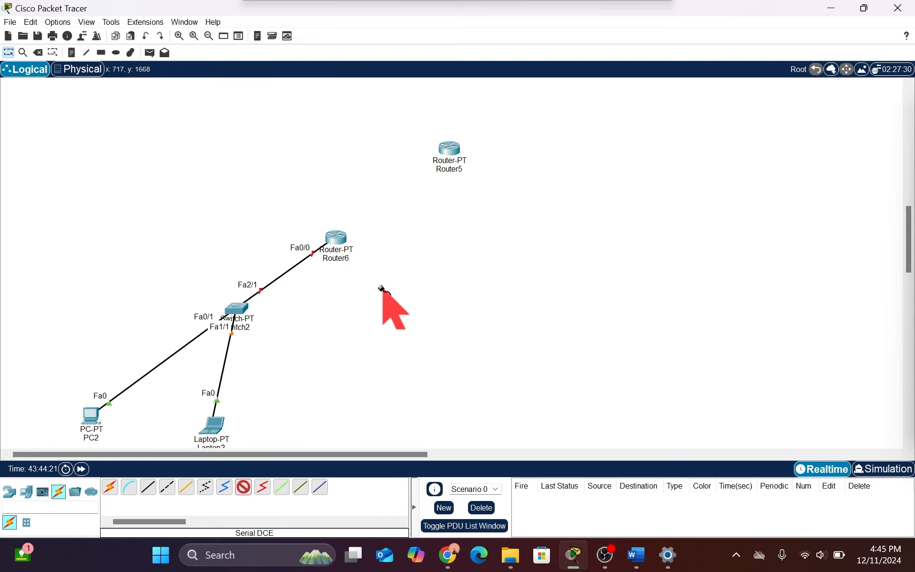
click(448, 151)
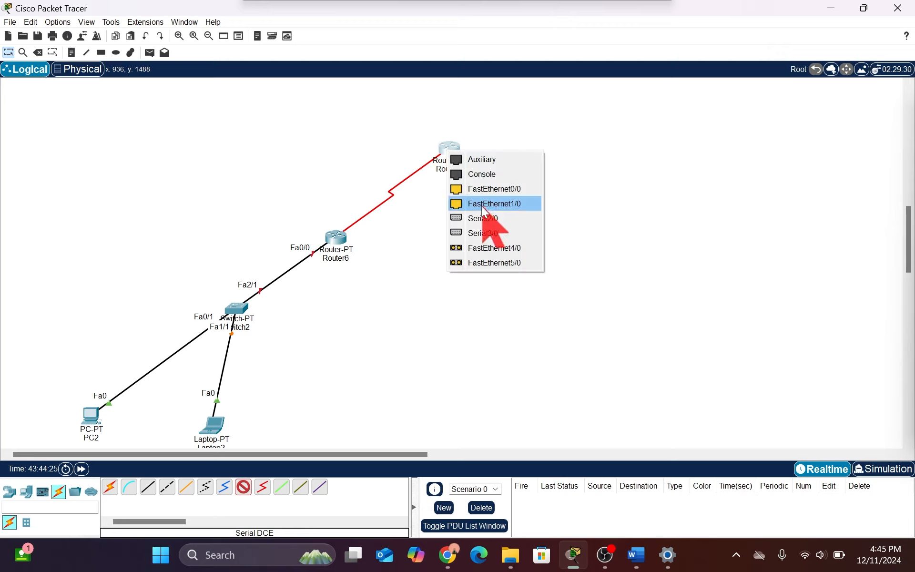
click(478, 236)
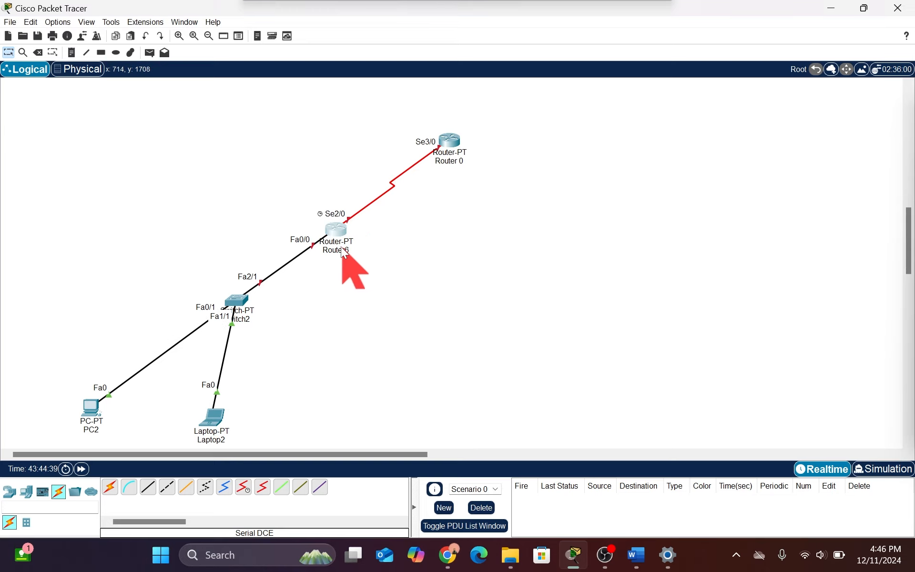
Step: Rename the router linked to the switch as Router 1
click(341, 249)
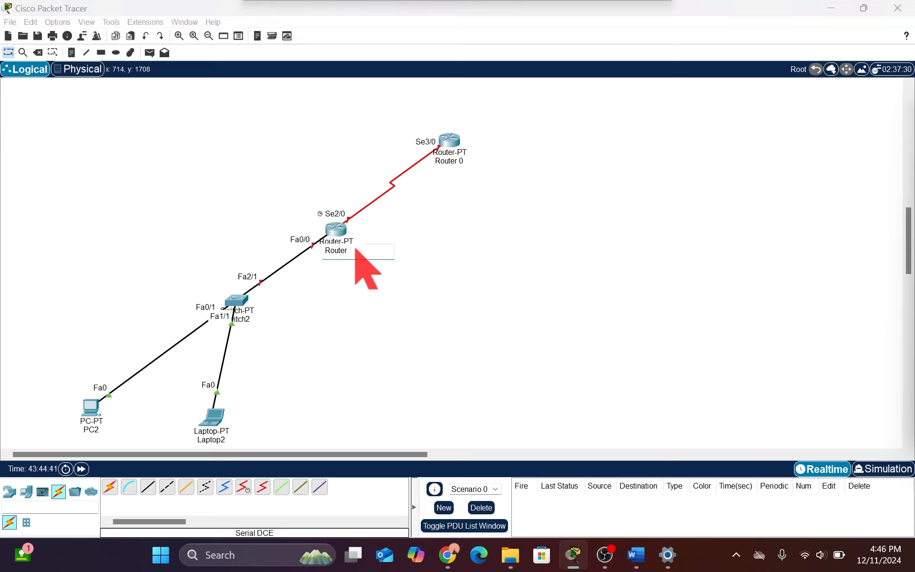
click(473, 222)
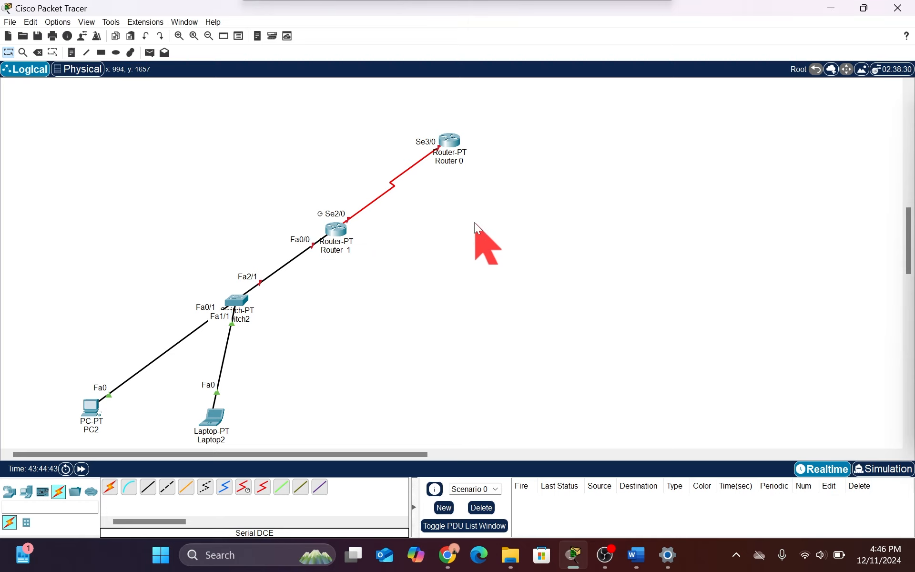
Step: Start a text note in the empty workspace area above Router 1
scroll(474, 222, down, 1)
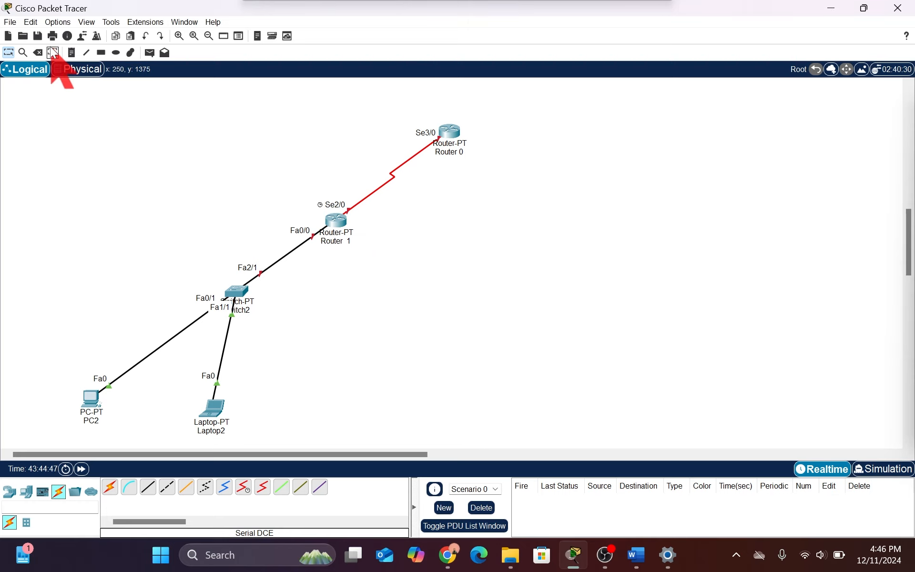
click(72, 53)
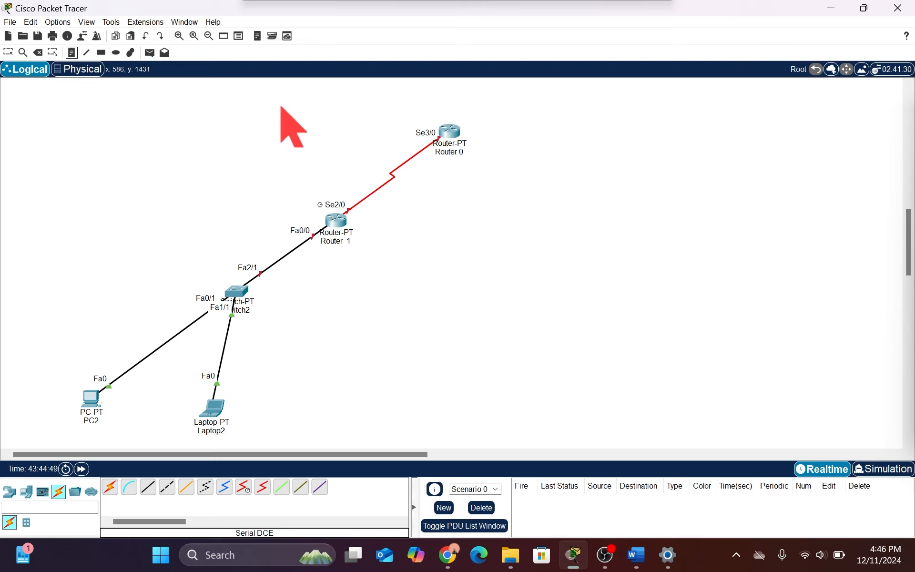
click(250, 108)
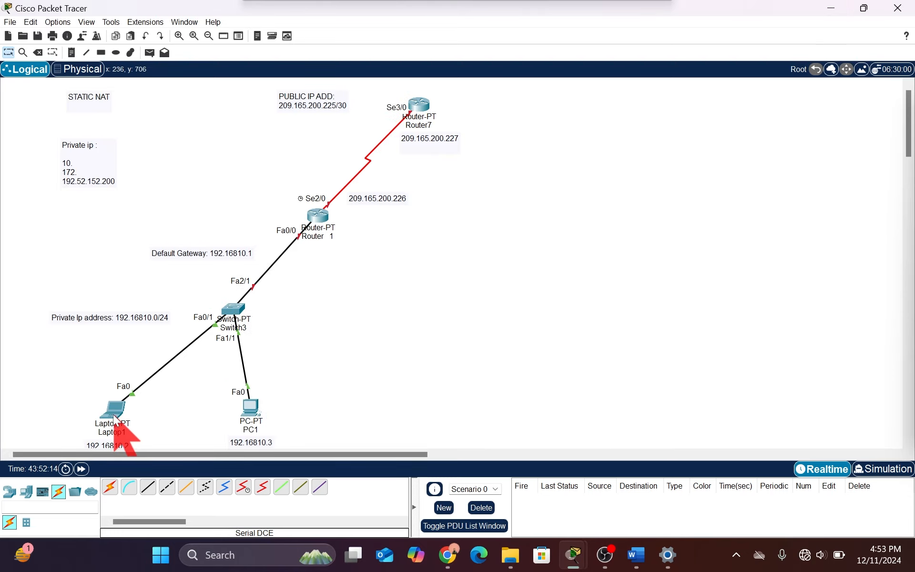
Step: Open Laptop1's IP configuration and check its static IPv4 address, subnet mask and default gateway
scroll(117, 418, down, 1)
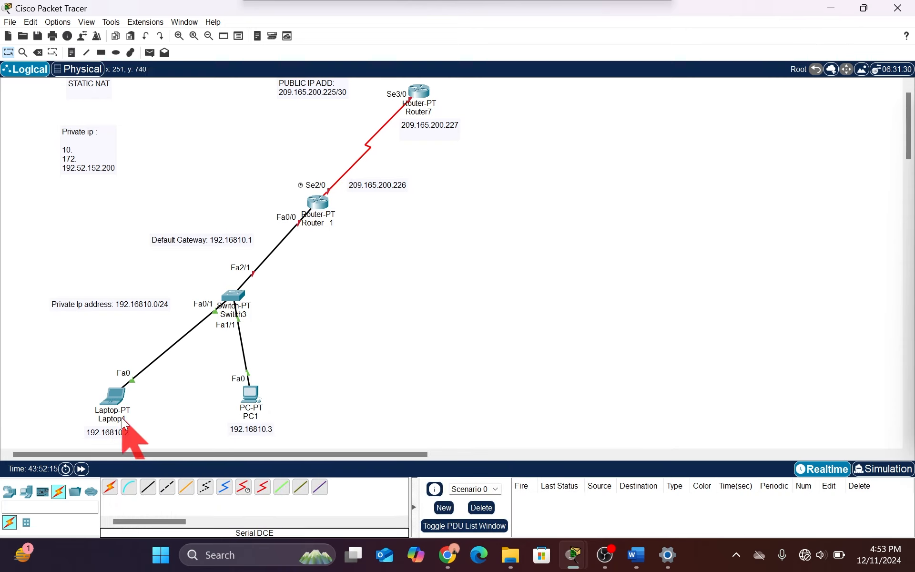
click(110, 393)
click(386, 114)
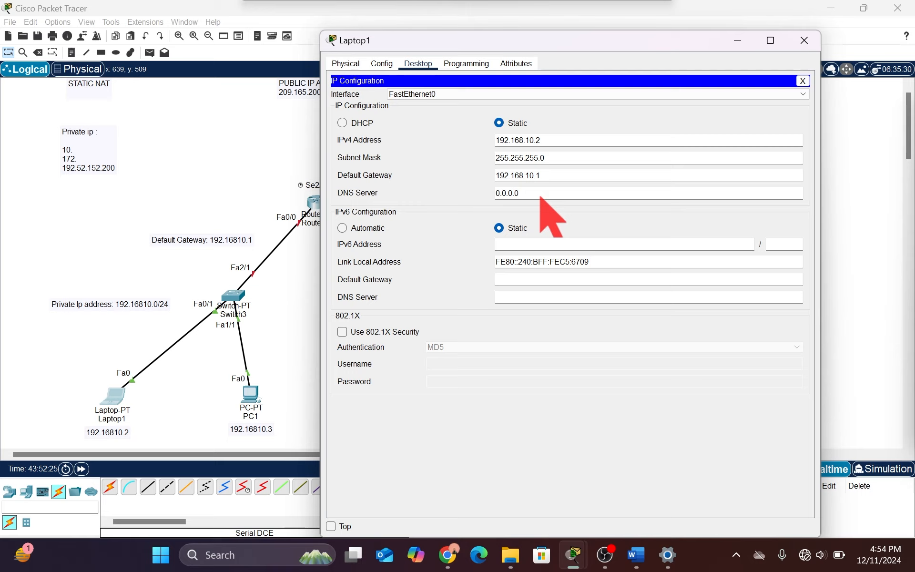
click(276, 327)
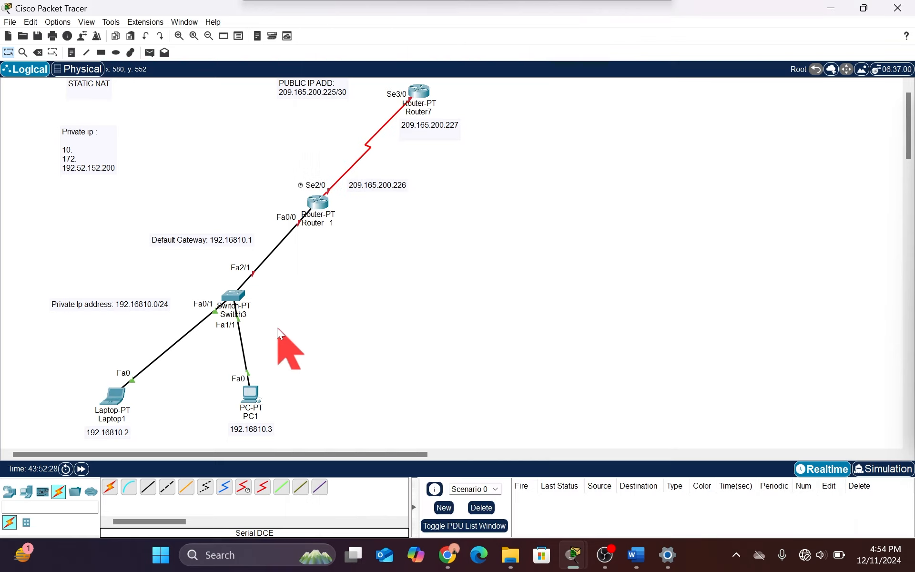
Step: Open PC1's IP configuration, check its static IPv4 address, subnet mask and default gateway, and close the window
click(251, 393)
click(395, 102)
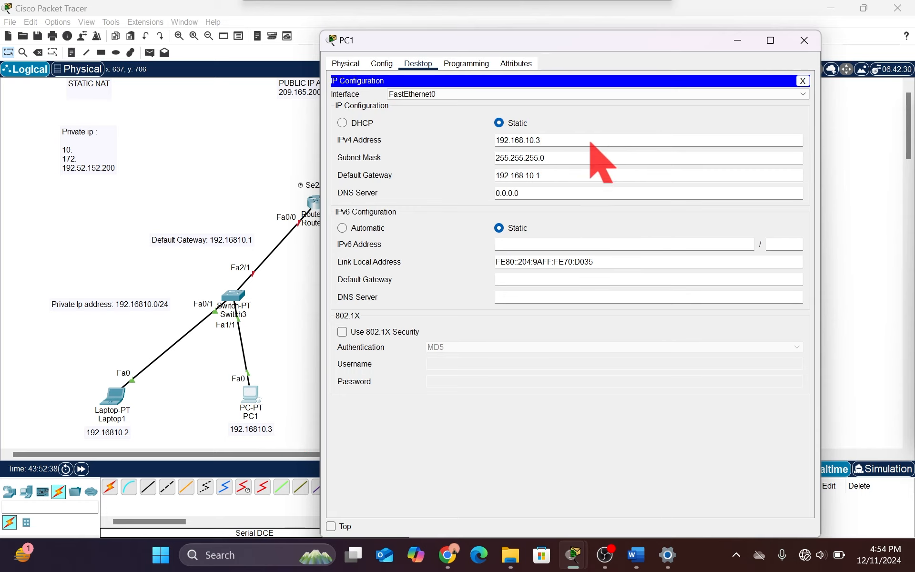
click(804, 40)
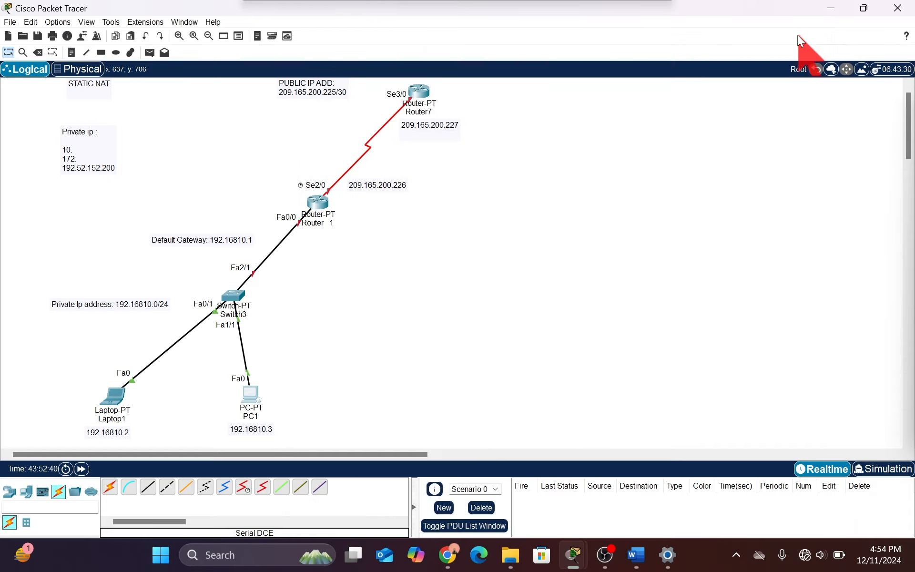
Step: Open the command-line interface of Router 1 and reposition its window over the workspace
click(319, 202)
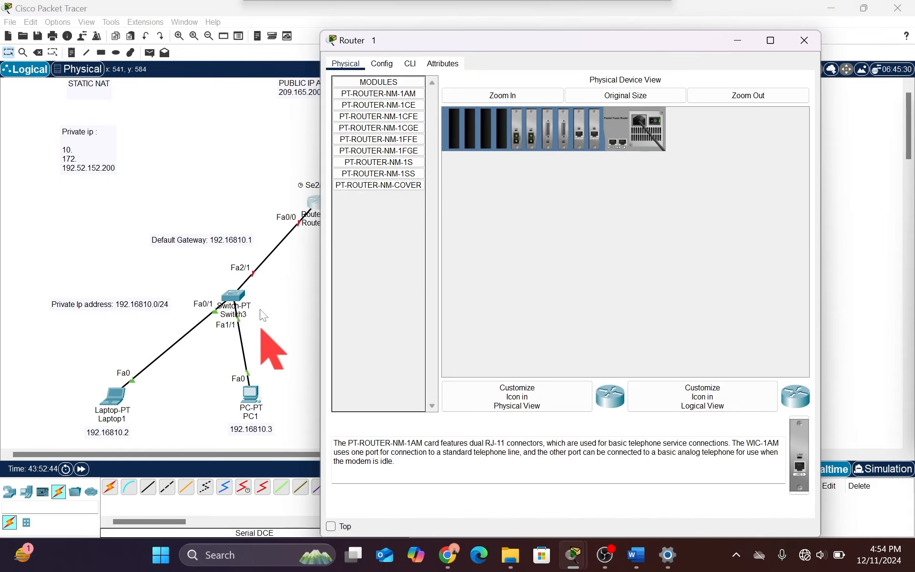
click(410, 64)
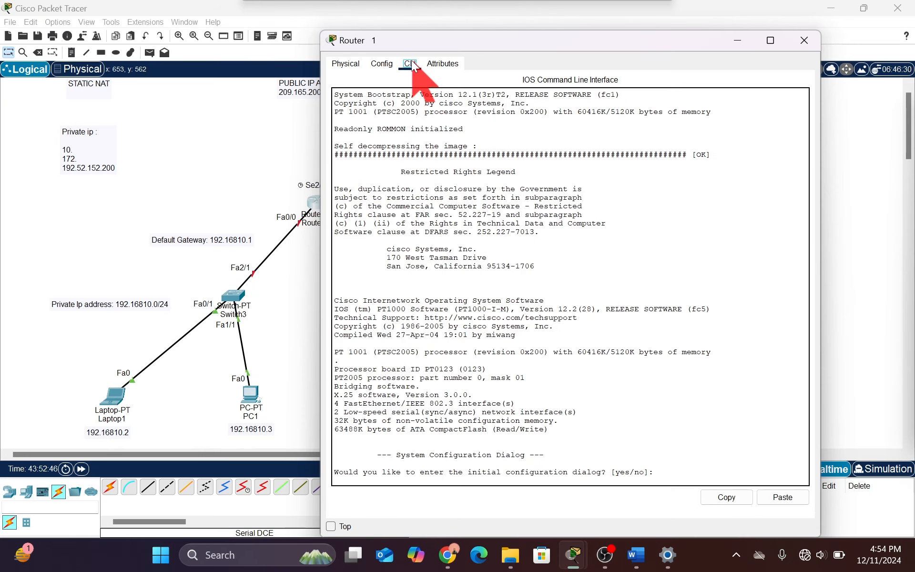
drag(429, 43, 467, 49)
scroll(311, 244, right, 3)
scroll(310, 244, left, 2)
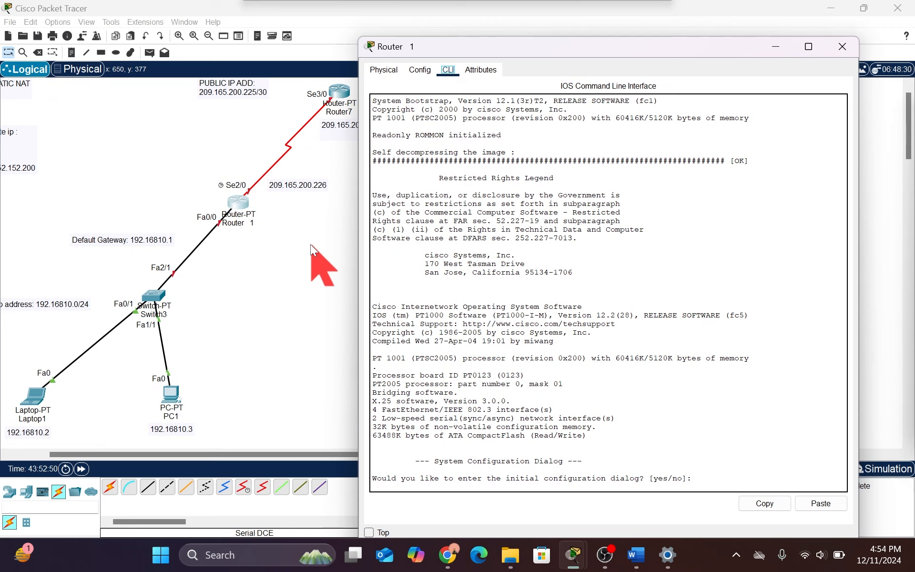
drag(485, 46, 402, 47)
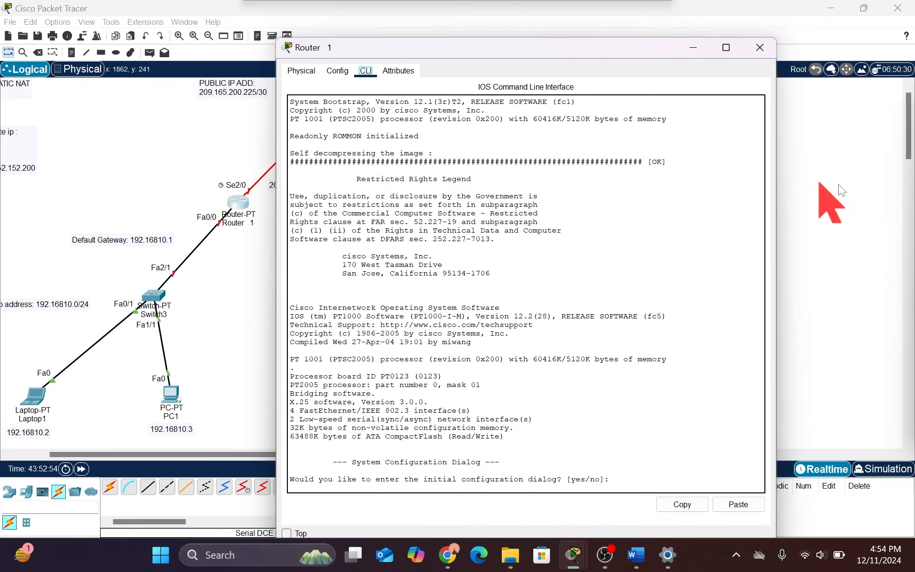
mouse_move(907, 206)
click(845, 260)
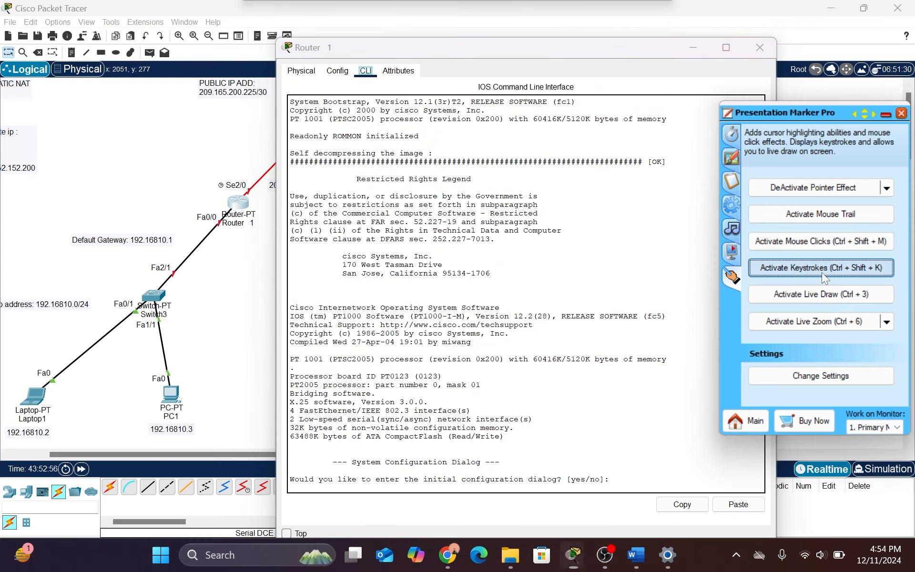
Step: Answer no to Router 1's initial configuration dialog and start the session to reach the Router> prompt
click(620, 481)
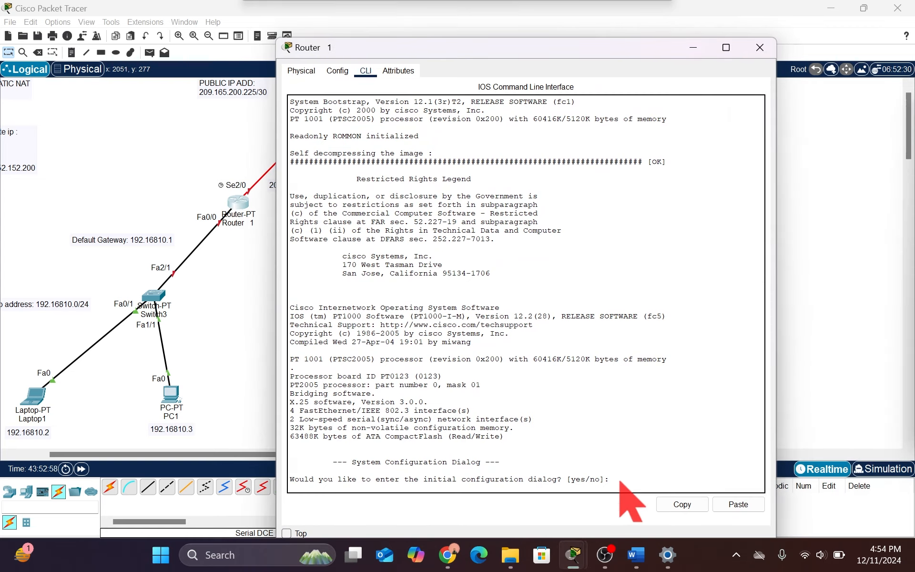
text(NO)
key(BackSpace)
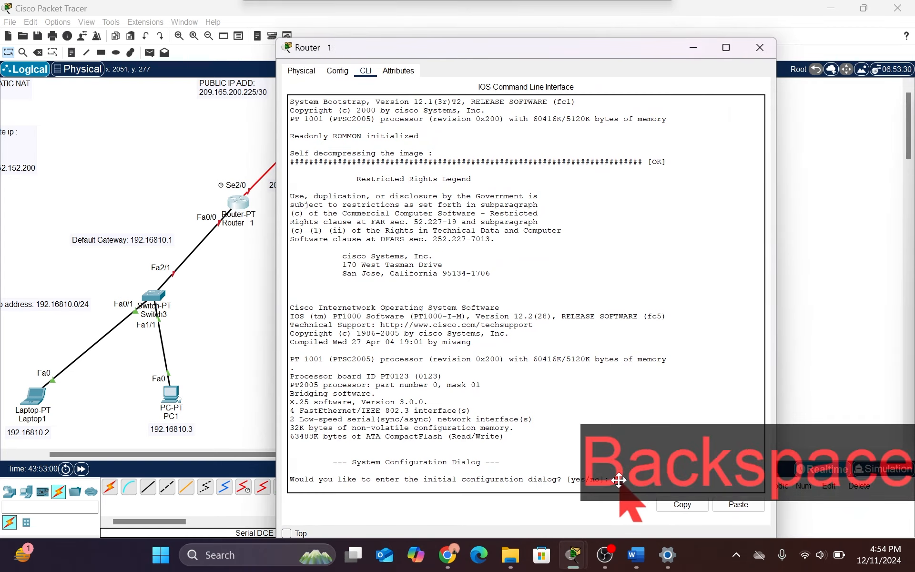
text(no)
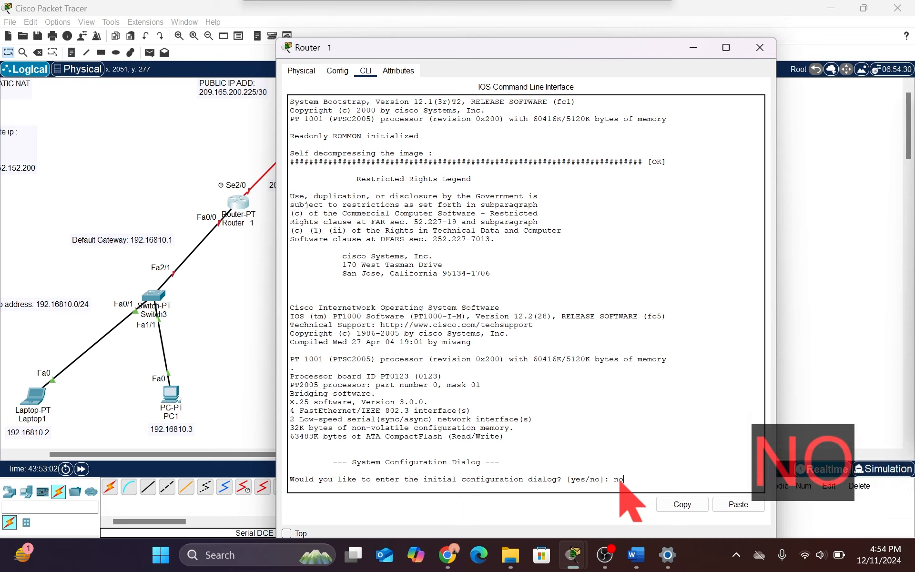
key(Return)
key(Return)
key(Return)
key(Return)
Step: Enable privileged mode on Router 1 and enter global configuration mode with config terminal
text(enavke)
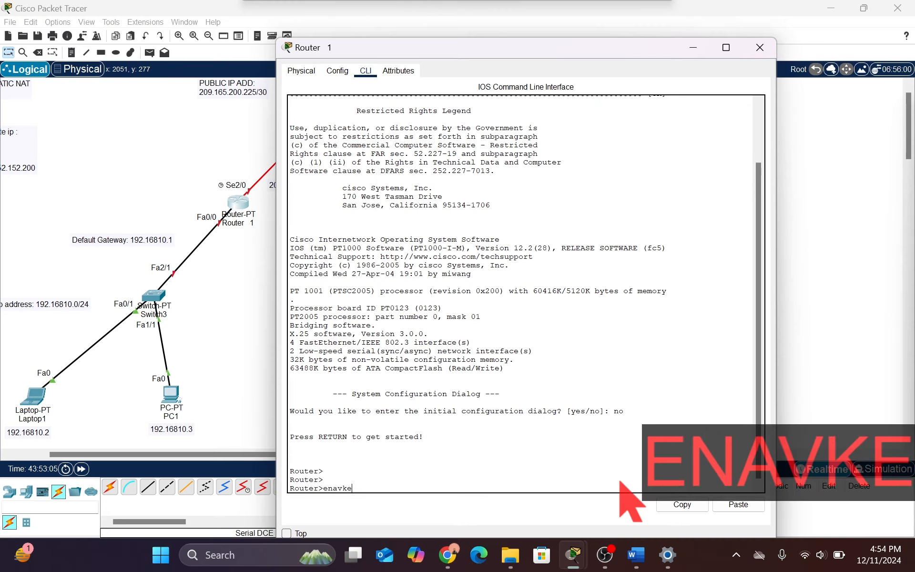
key(BackSpace)
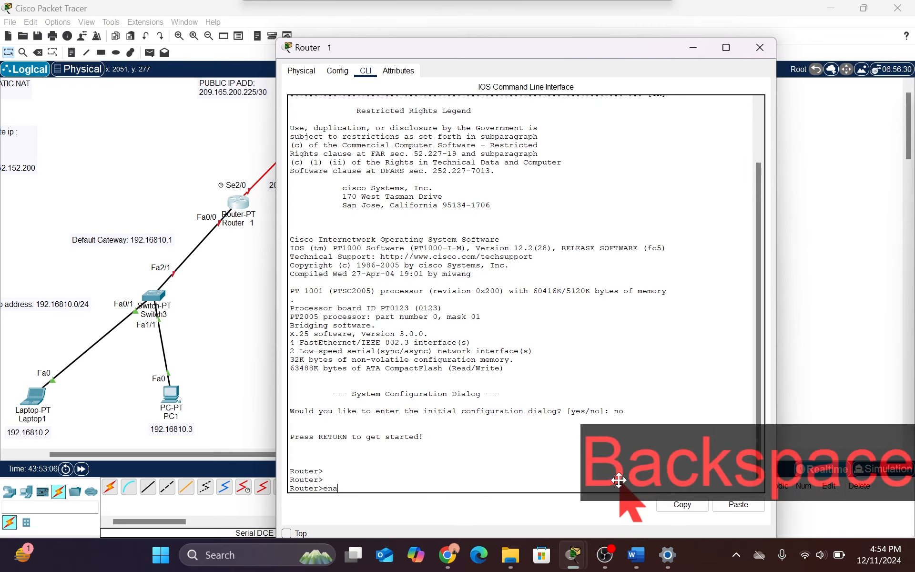
text(ble)
key(Return)
text(co)
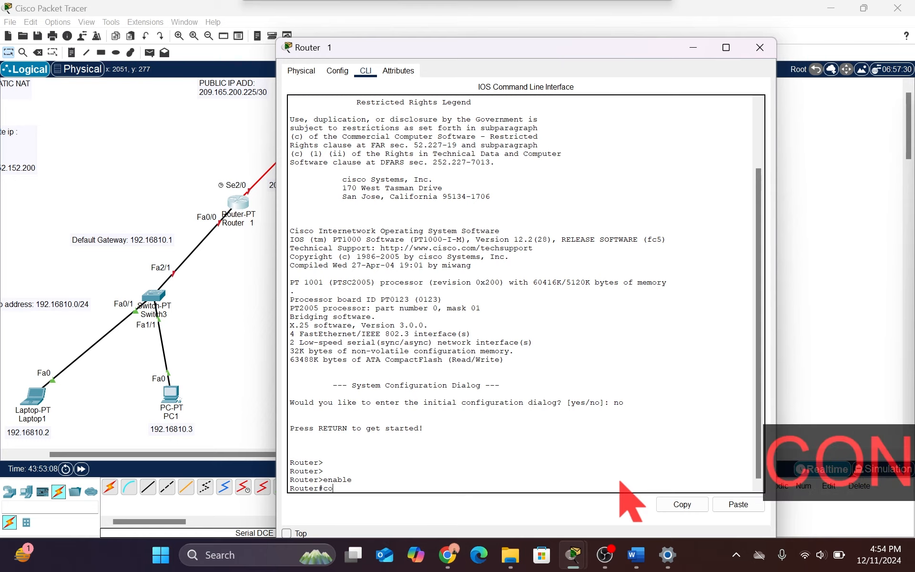
text(nfig t)
key(Tab)
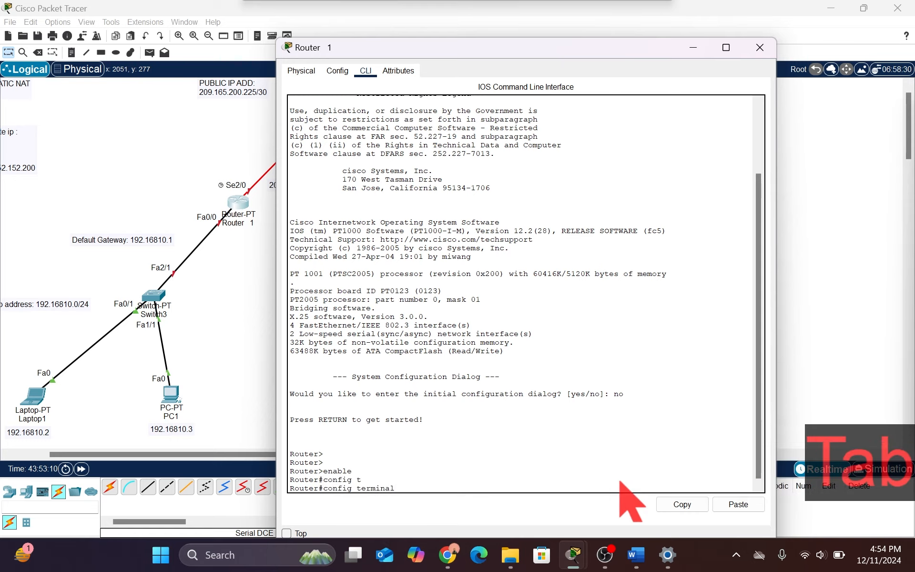
key(Return)
Step: Enter interface fa0/0 and assign it the IP address 192.168.10.1 with subnet mask 255.255.255.0
text(in)
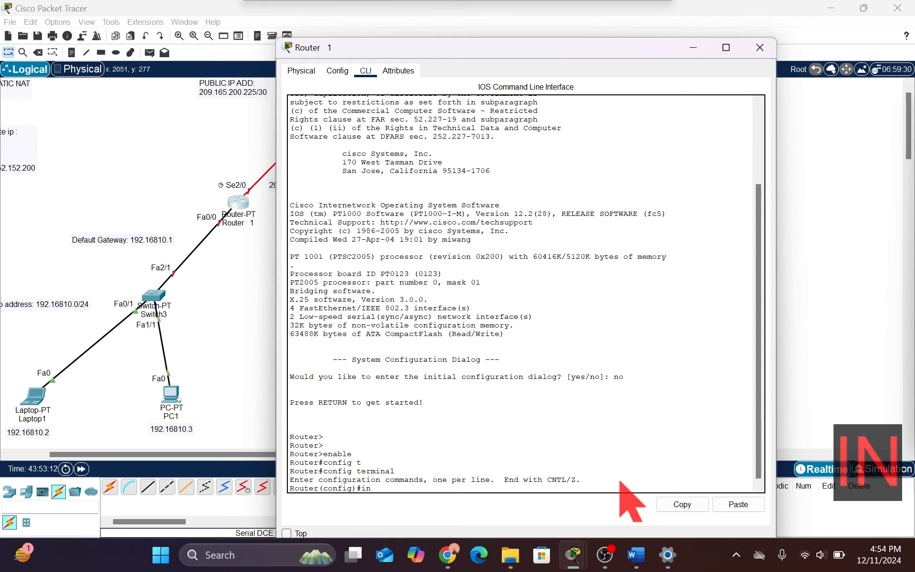
text(terface fa)
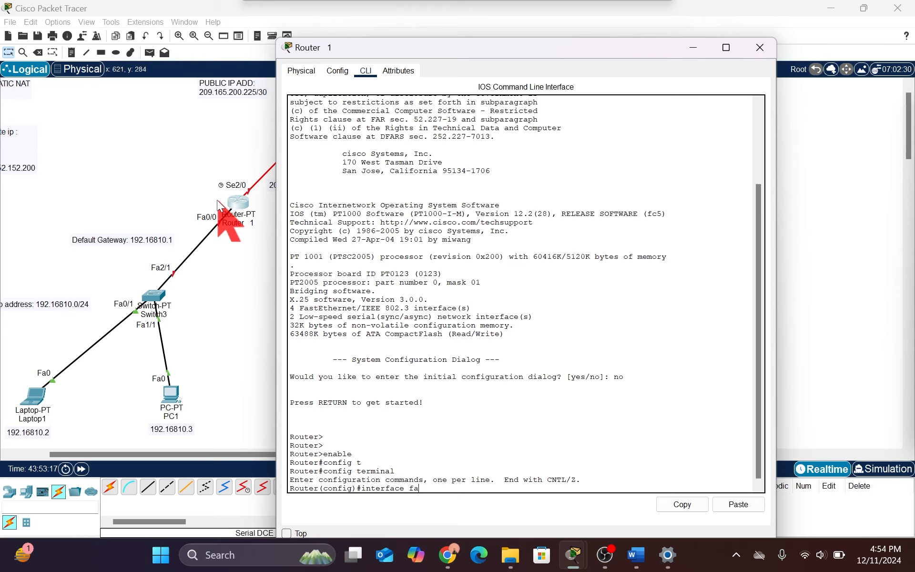
text(0/0)
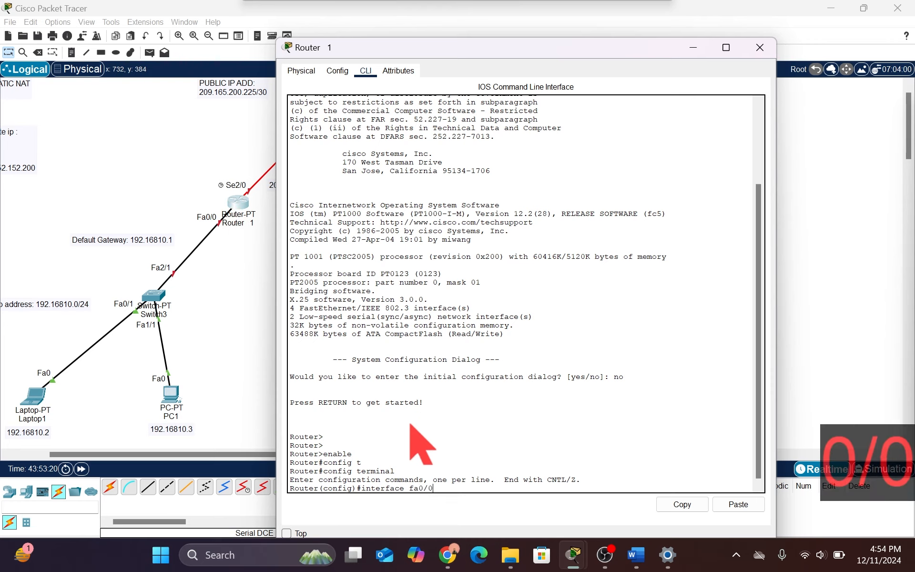
key(Return)
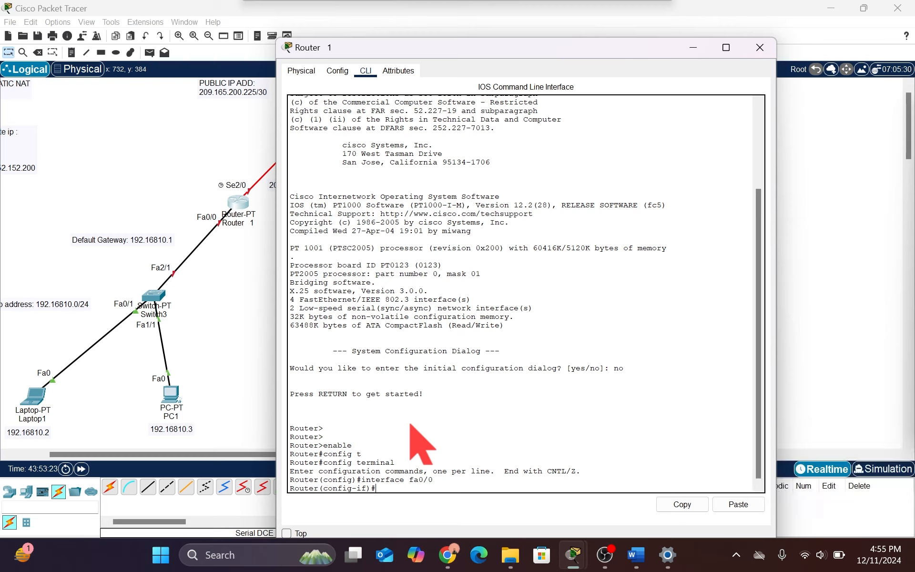
text(ip)
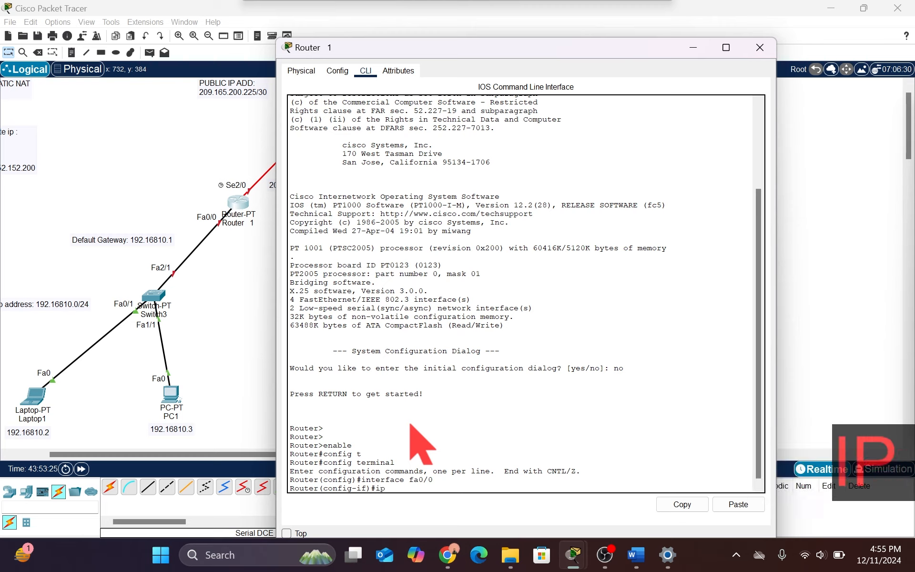
text( address )
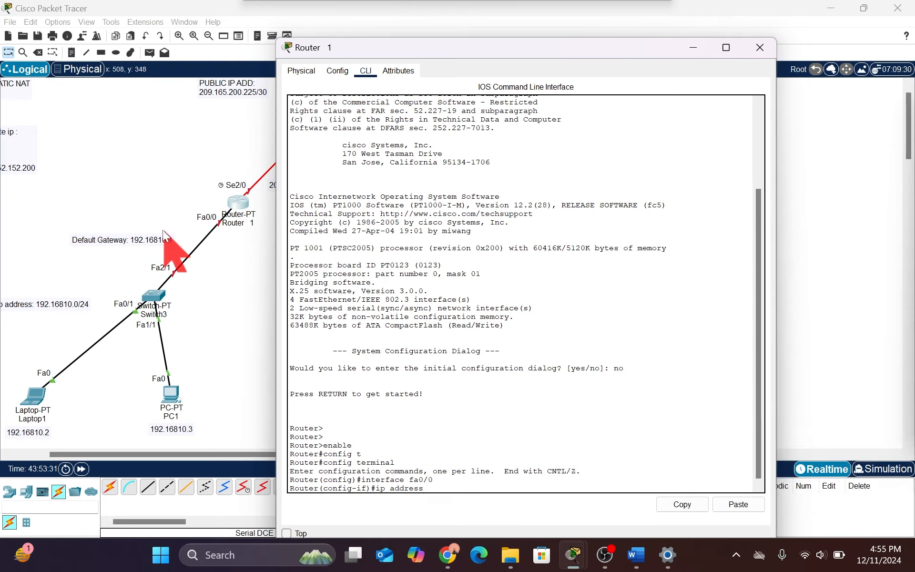
text(192.1)
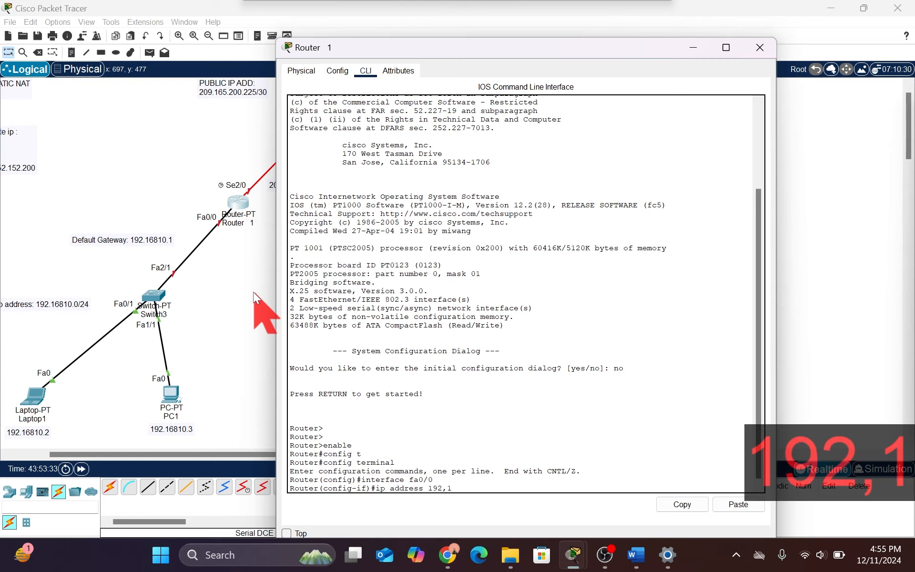
key(BackSpace)
key(BackSpace)
text(.1)
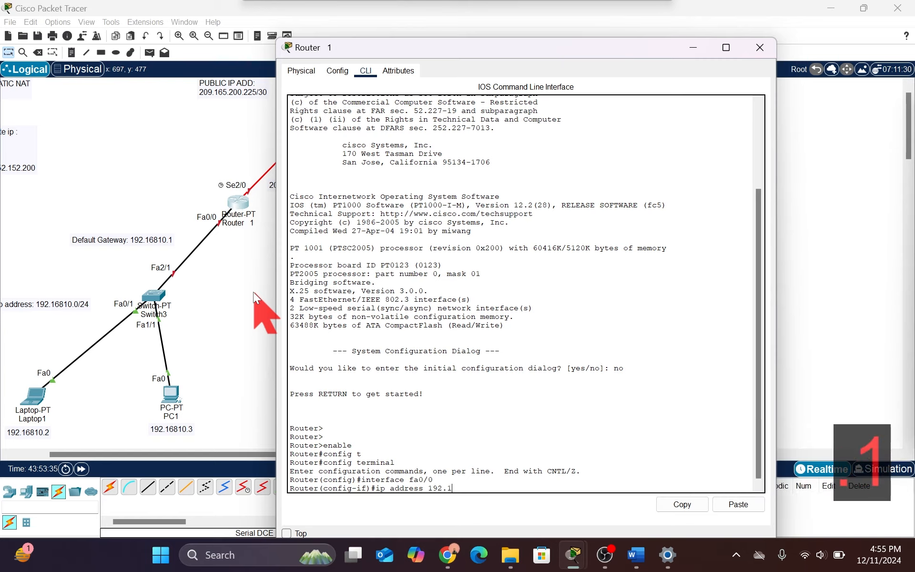
text(68.10.)
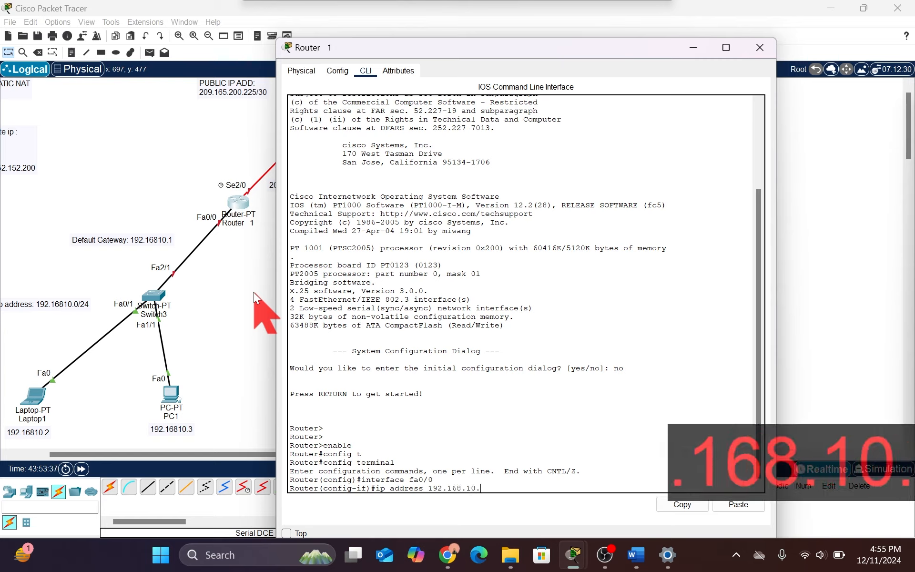
text(1)
text( 255.)
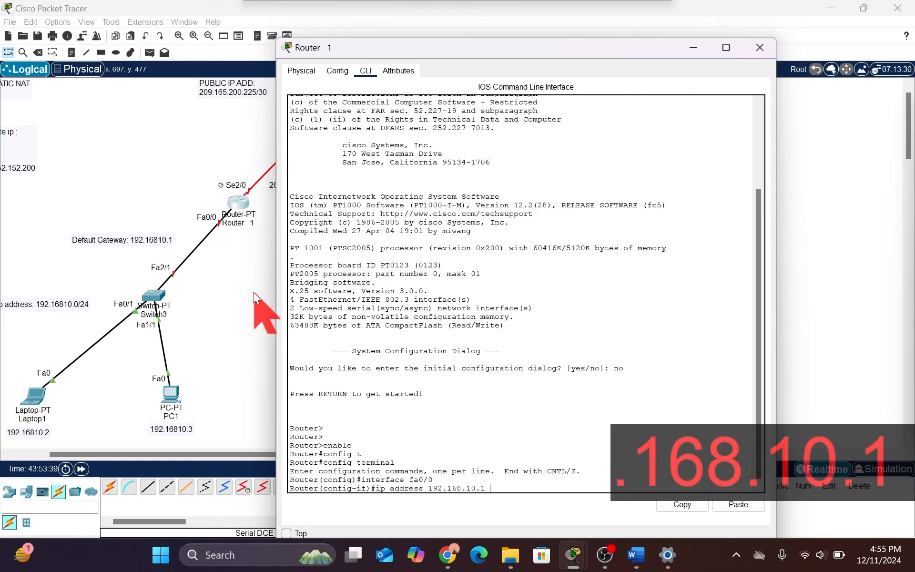
text(255.255)
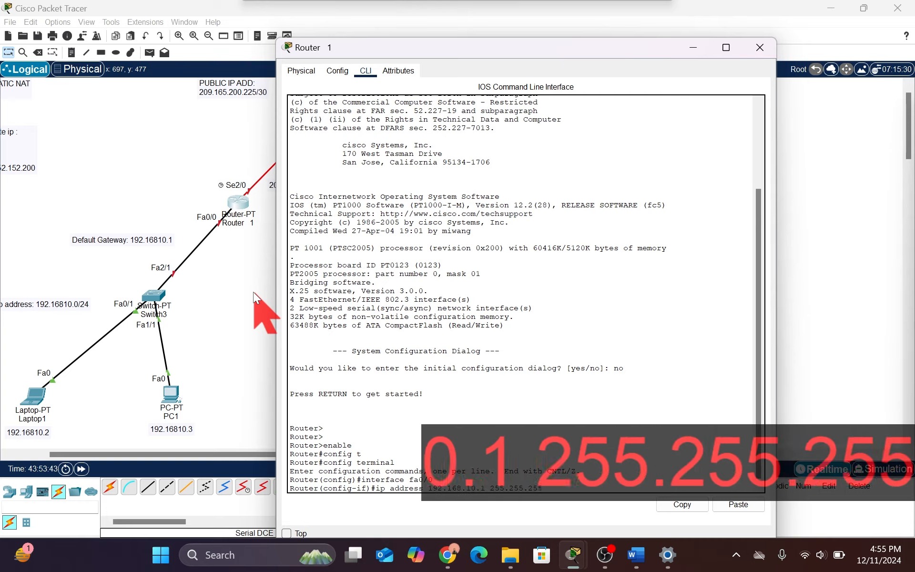
text(.0)
key(Return)
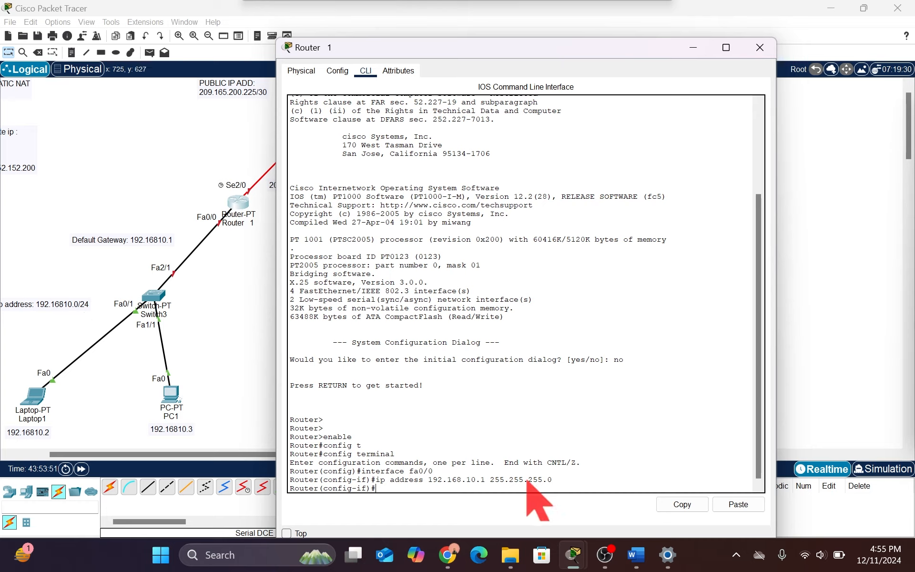
Step: Activate interface fa0/0 with the no shutdown command and return to its configuration prompt
text(noss)
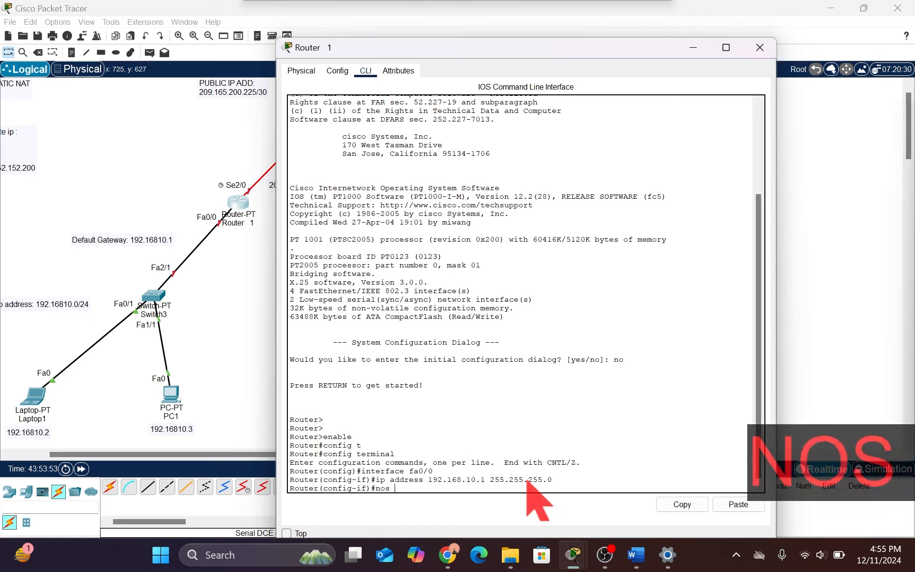
key(BackSpace)
key(BackSpace)
text(sh)
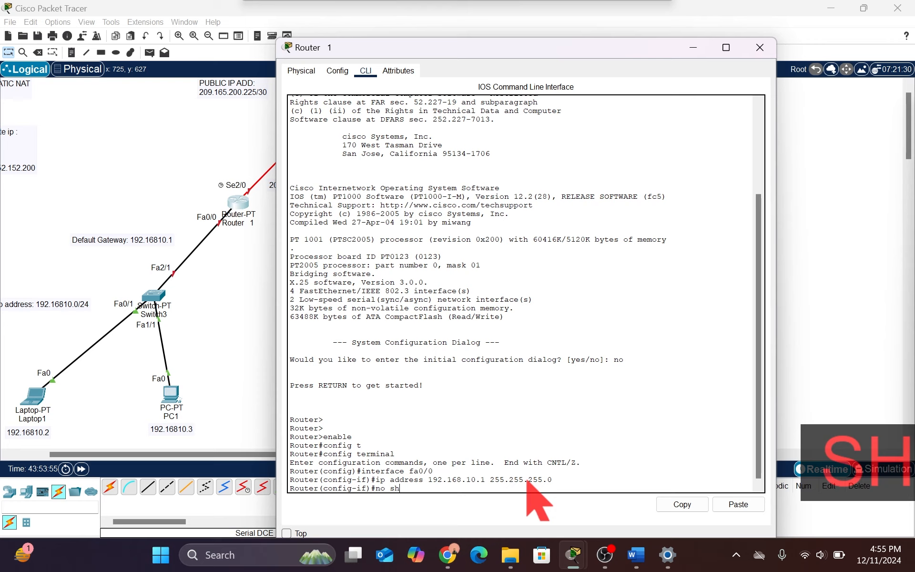
key(Tab)
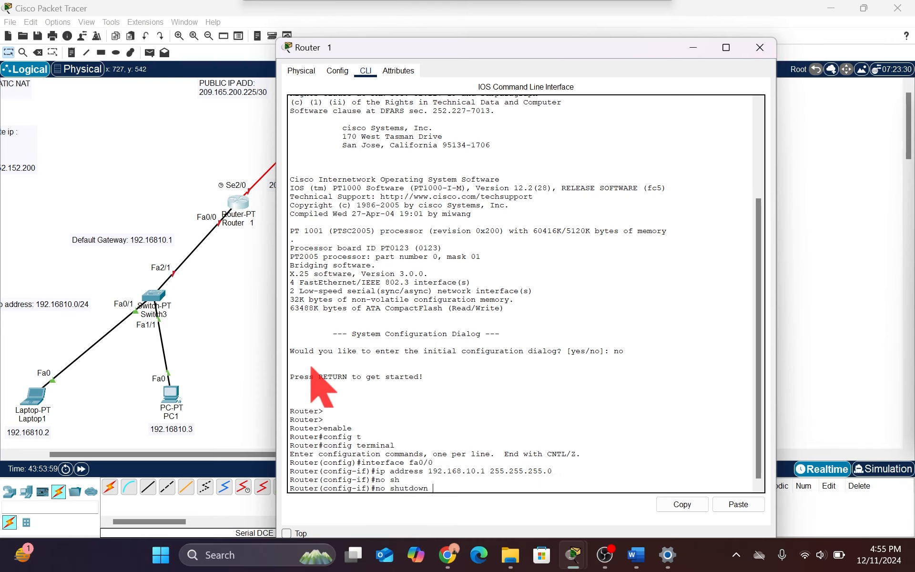
key(Return)
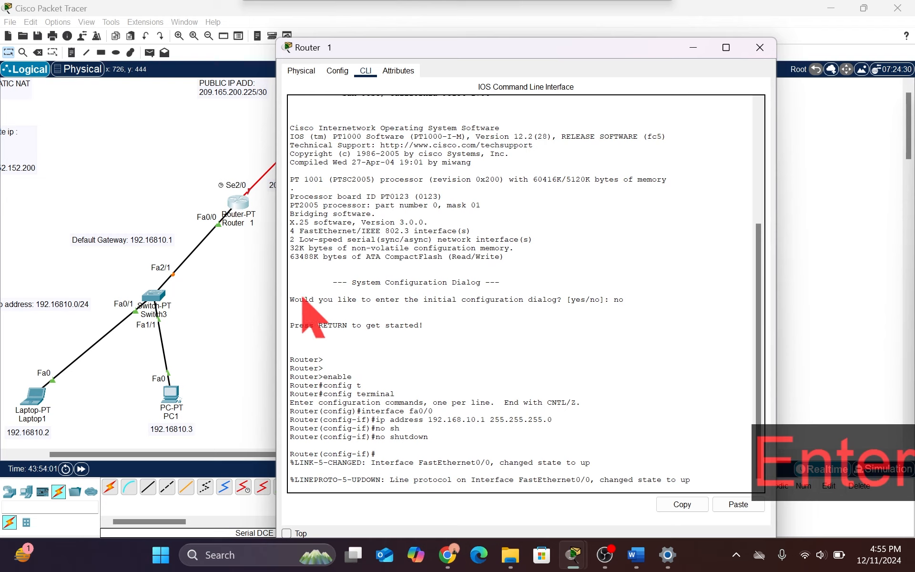
key(Return)
key(Return)
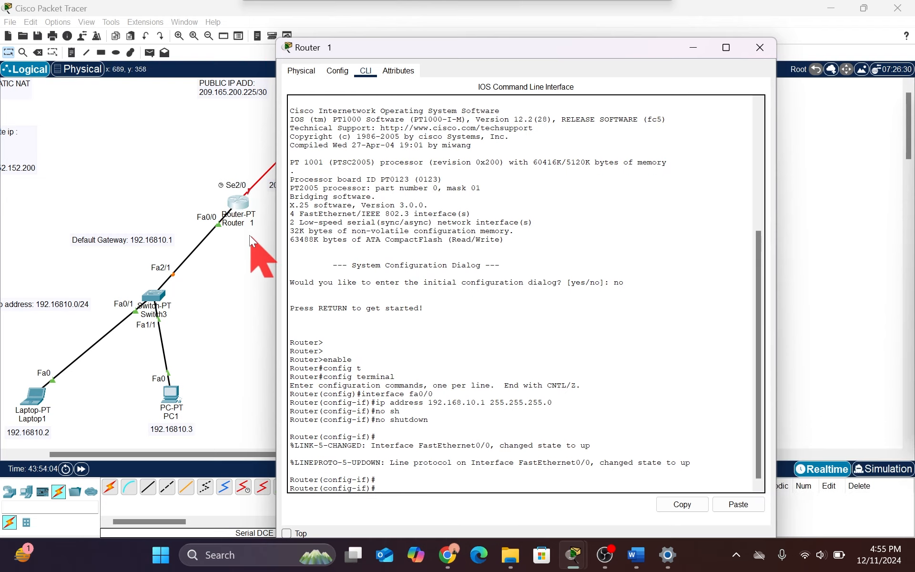
Step: Reposition the Router 1 window and the workspace to expose Router7, the serial link and its address labels
scroll(250, 236, up, 1)
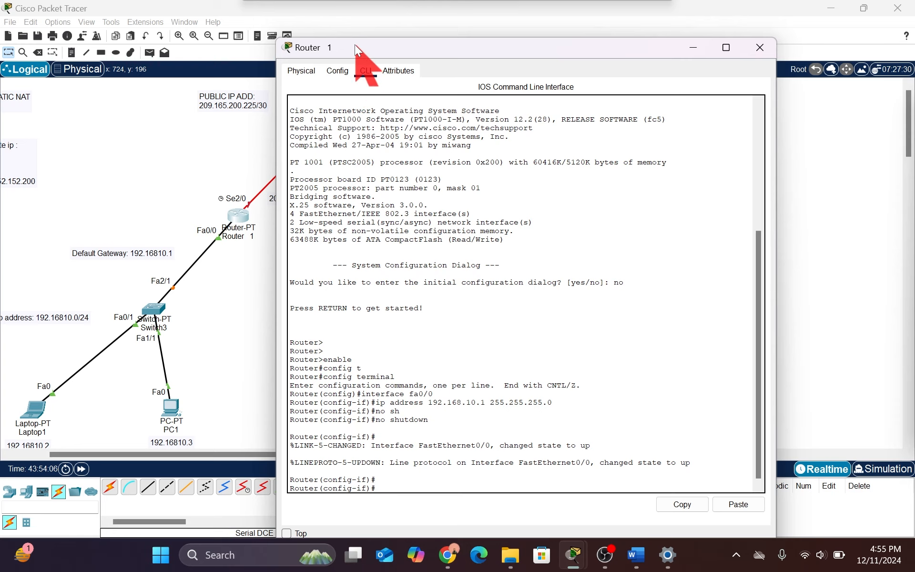
drag(354, 45, 440, 42)
scroll(300, 192, right, 5)
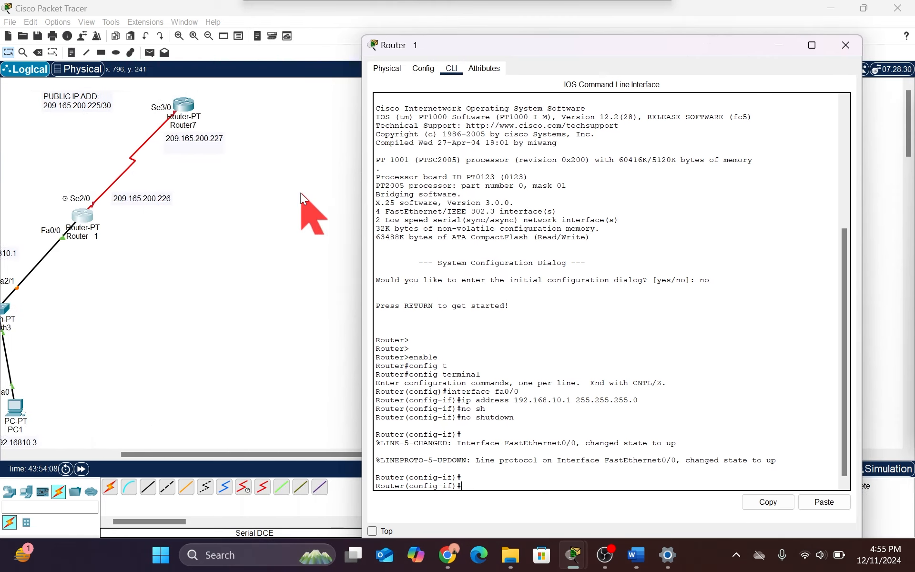
scroll(300, 193, left, 2)
drag(480, 46, 390, 39)
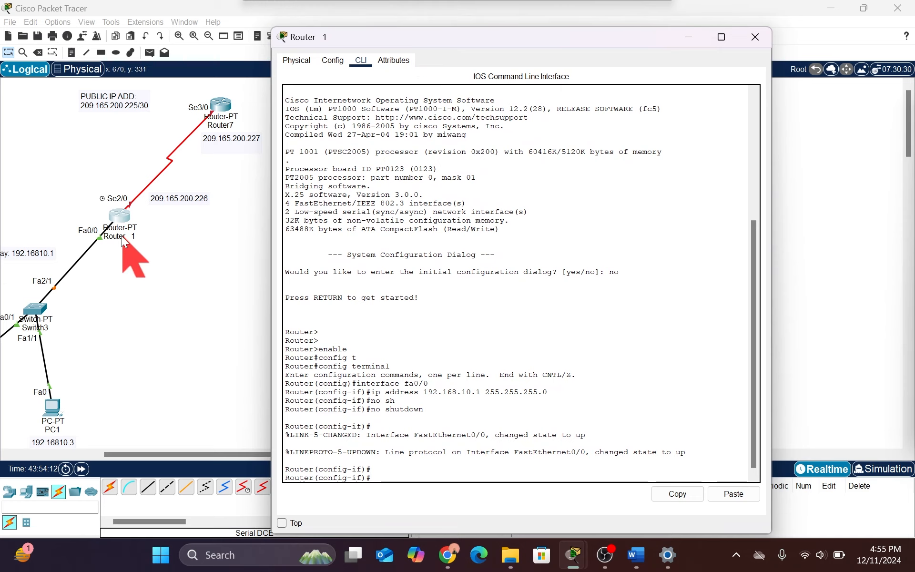
Step: Exit the fa0/0 interface configuration and return to global configuration mode
text(4)
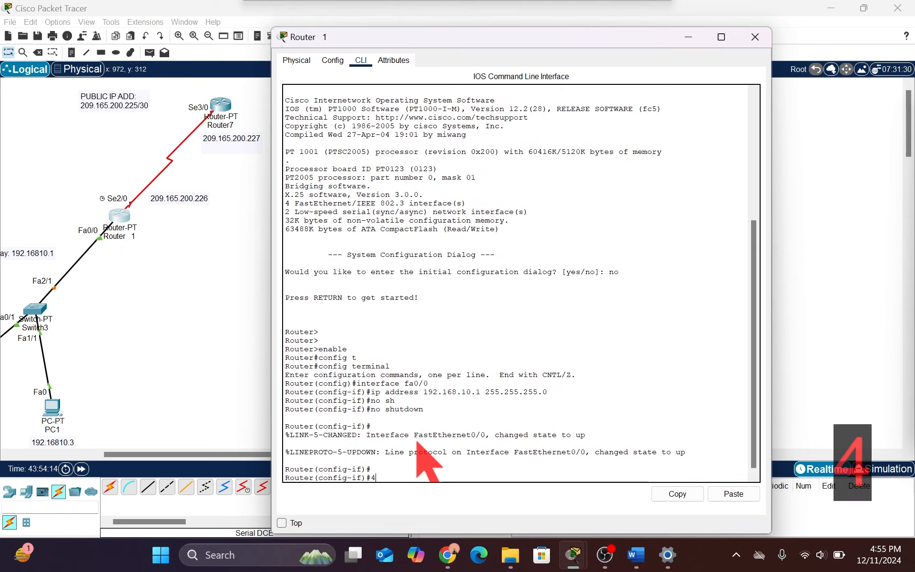
key(BackSpace)
text(e)
text(x)
key(Return)
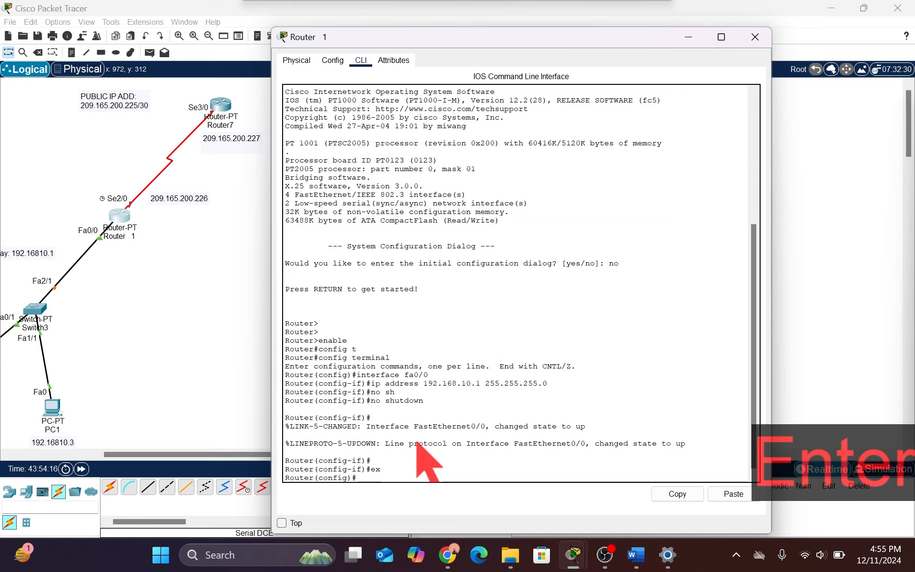
key(Return)
Step: Enter configuration mode for Router 1's serial interface se2/0
text(inte)
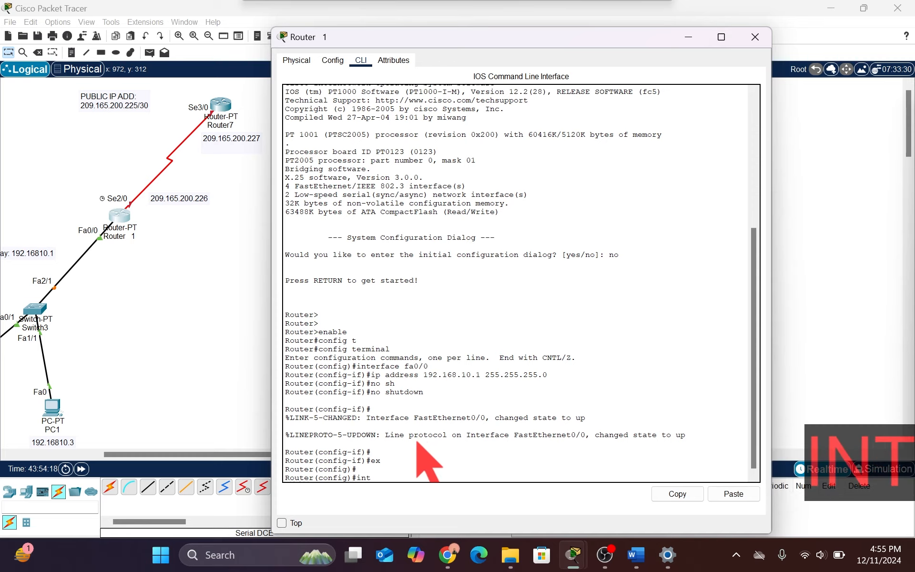
key(Tab)
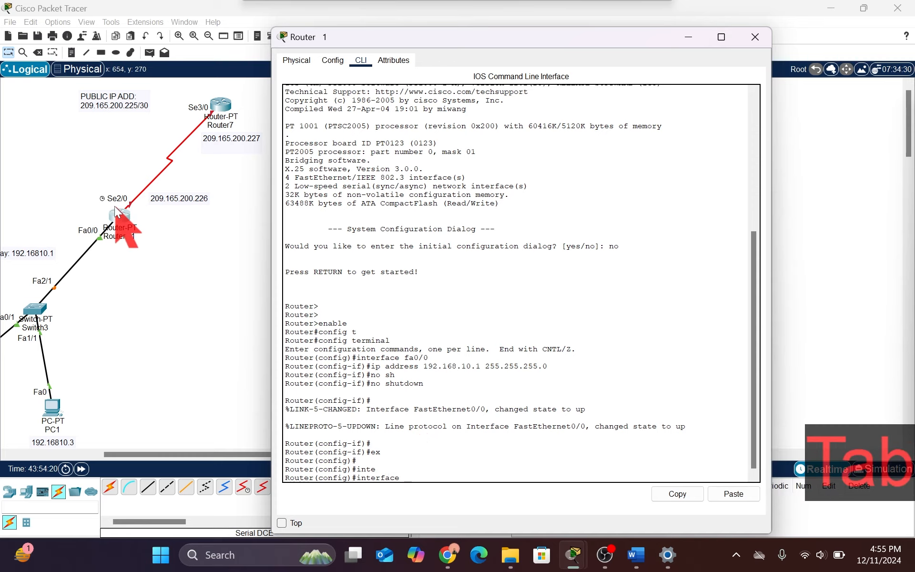
text(se)
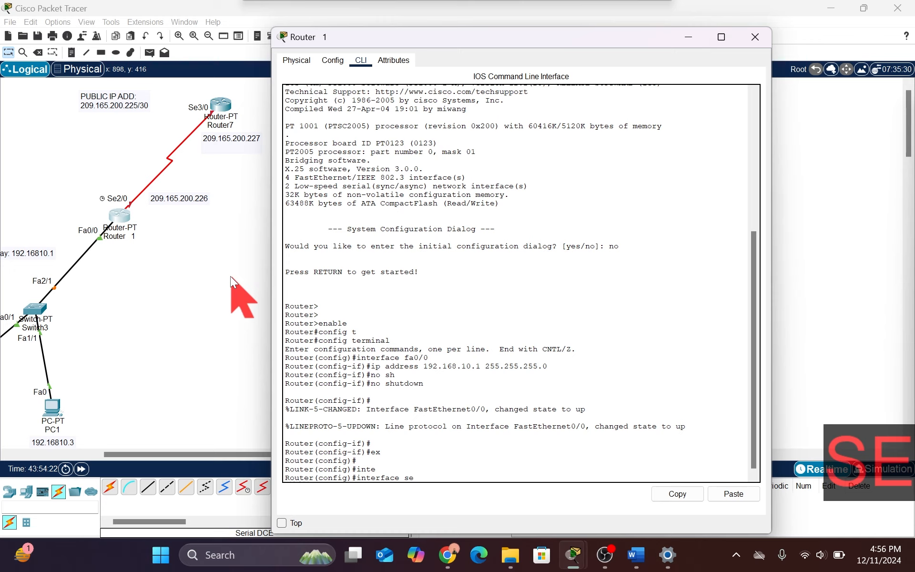
text(2/0)
key(Return)
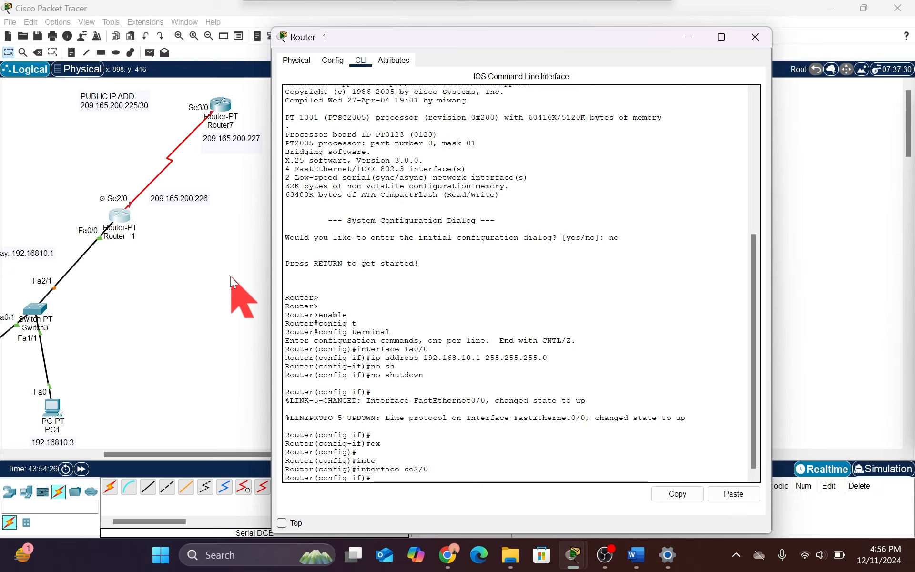
Step: Assign interface se2/0 the IP address 209.165.200.226 with subnet mask 255.255.255.252
text(ip add)
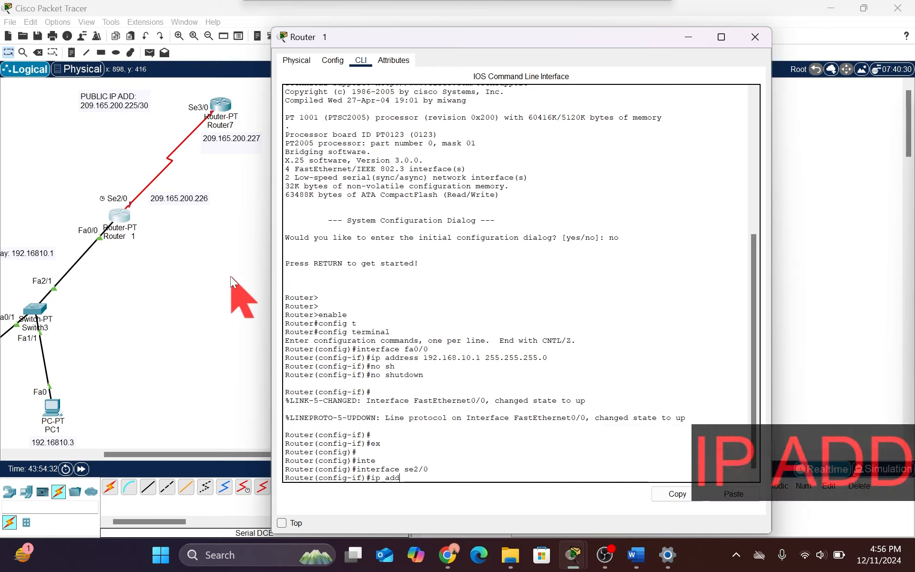
key(Tab)
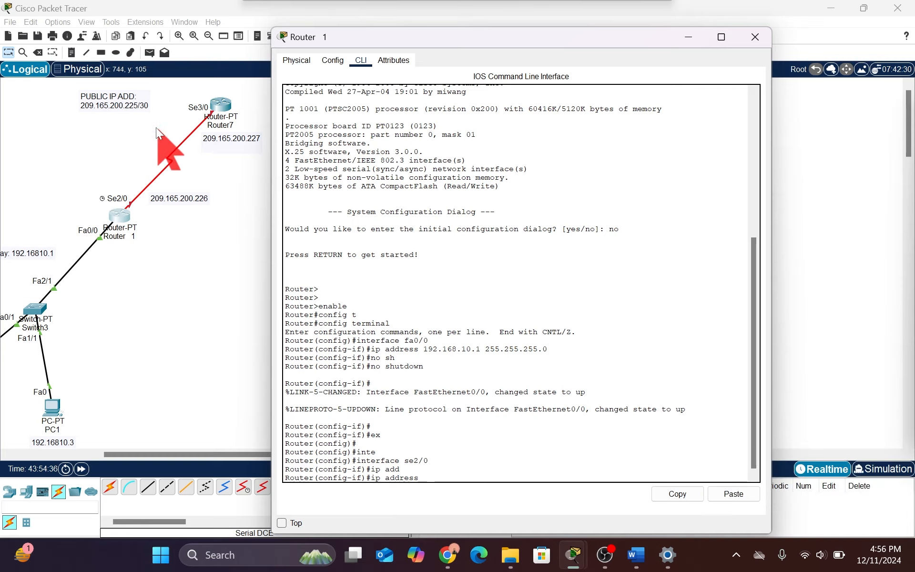
text(209)
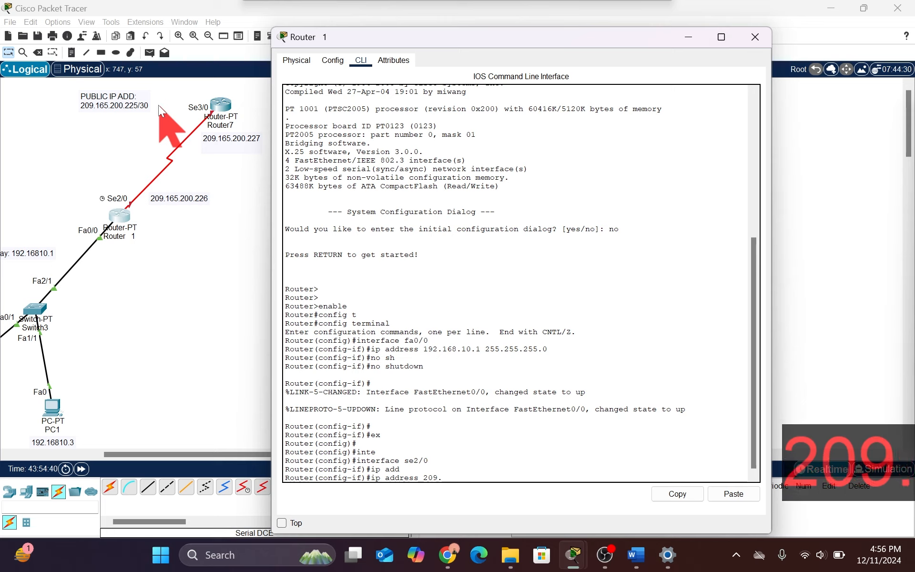
text(.16)
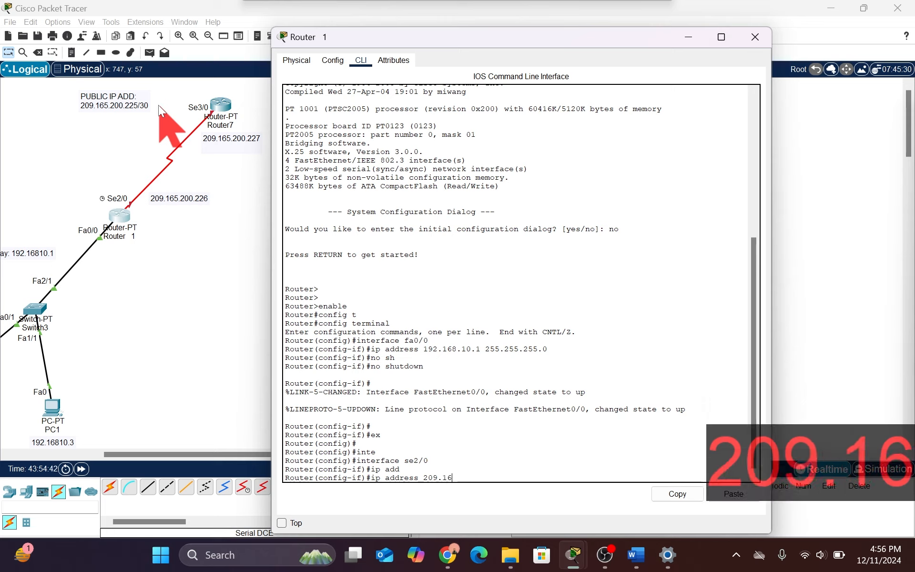
text(5.)
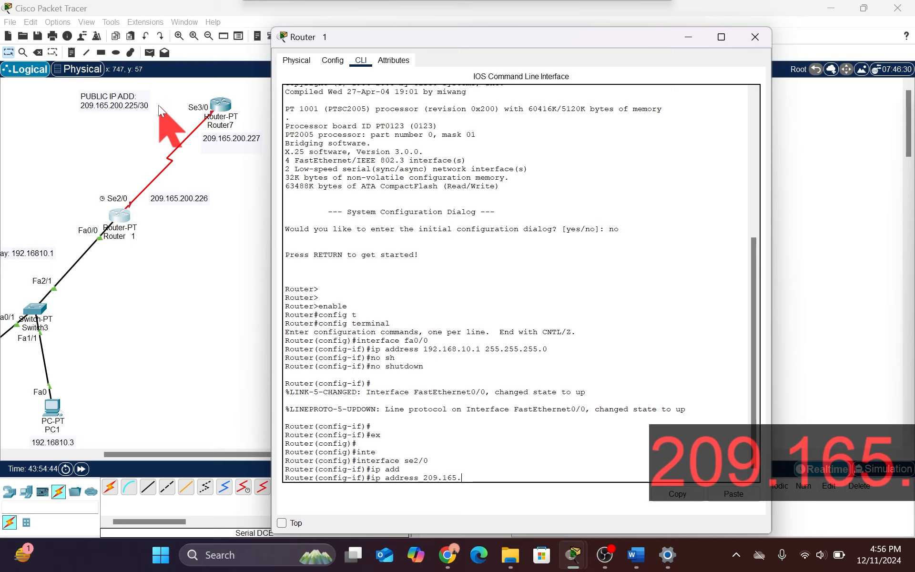
text(20)
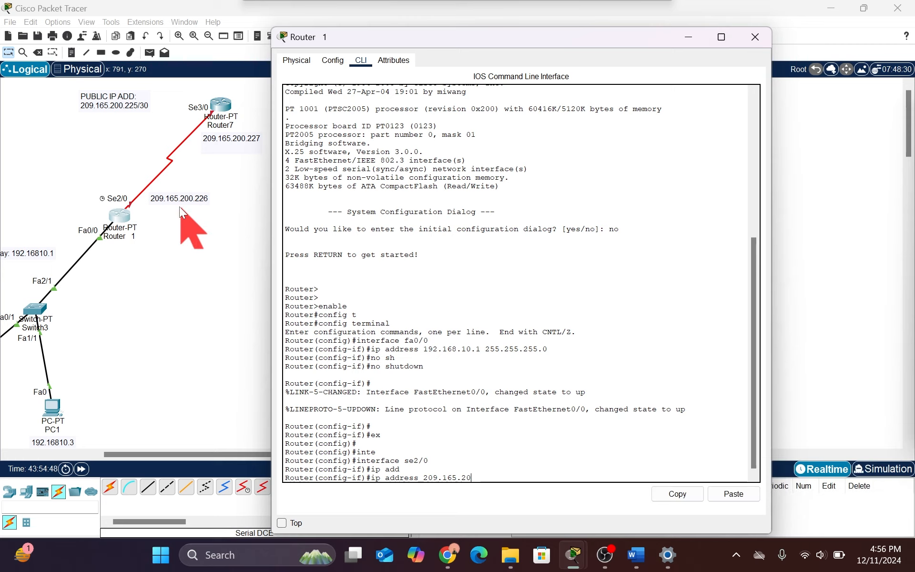
text(0.22)
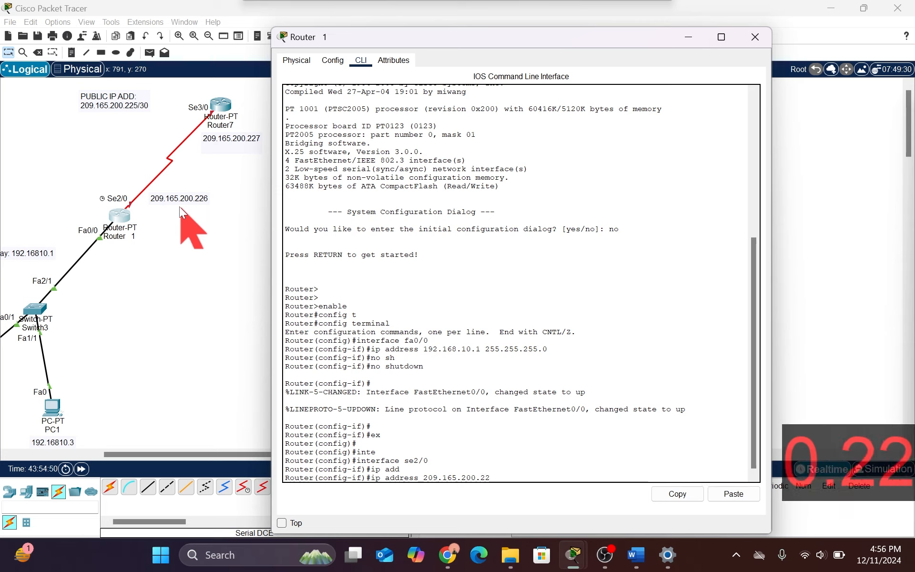
text(6 255.2)
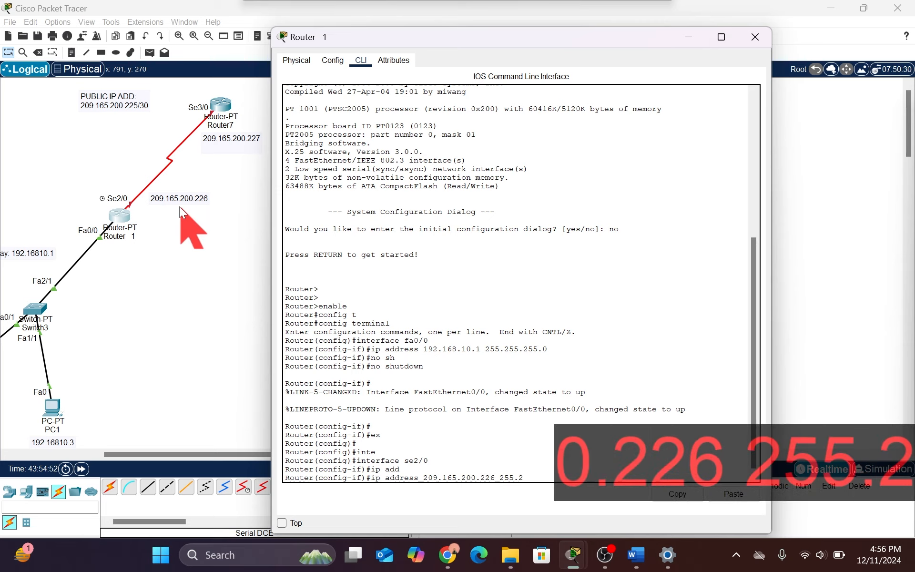
text(55.255)
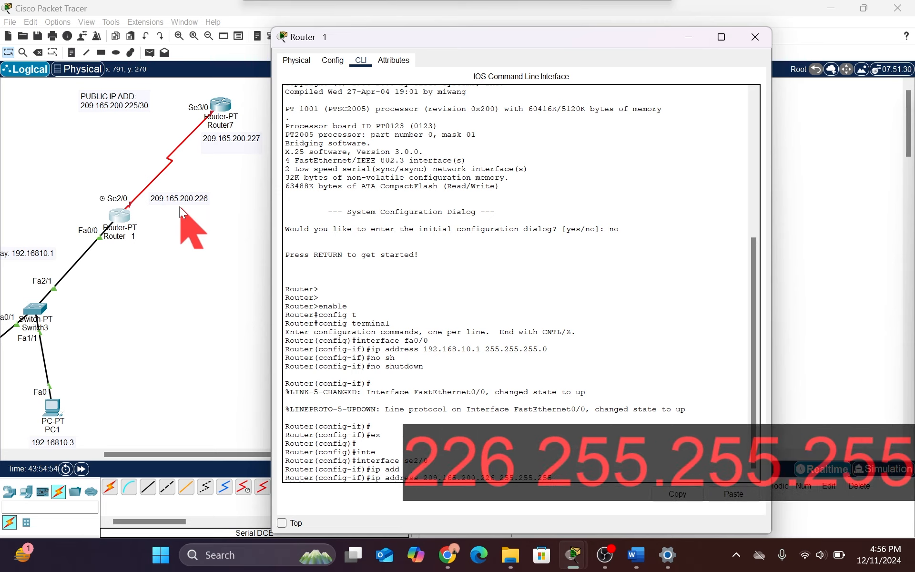
text(.252)
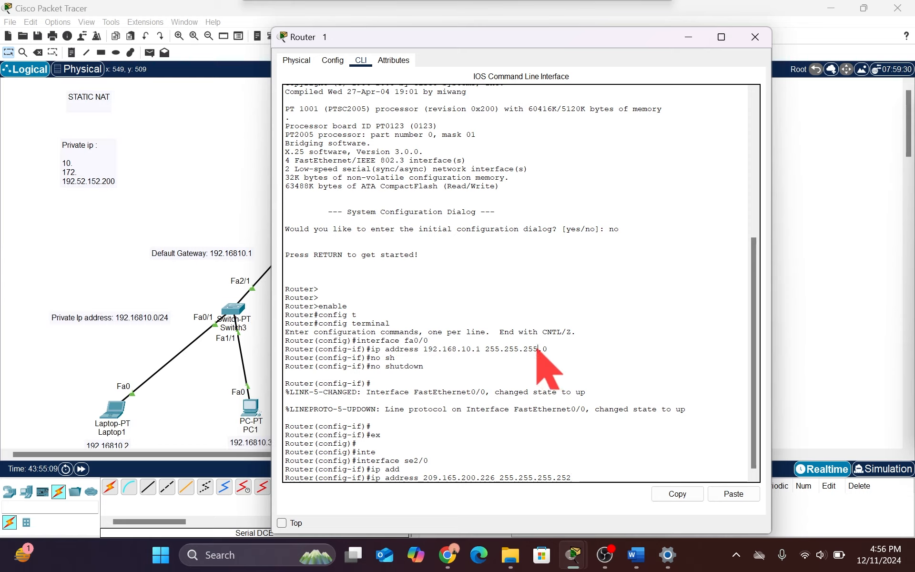
drag(538, 350, 486, 351)
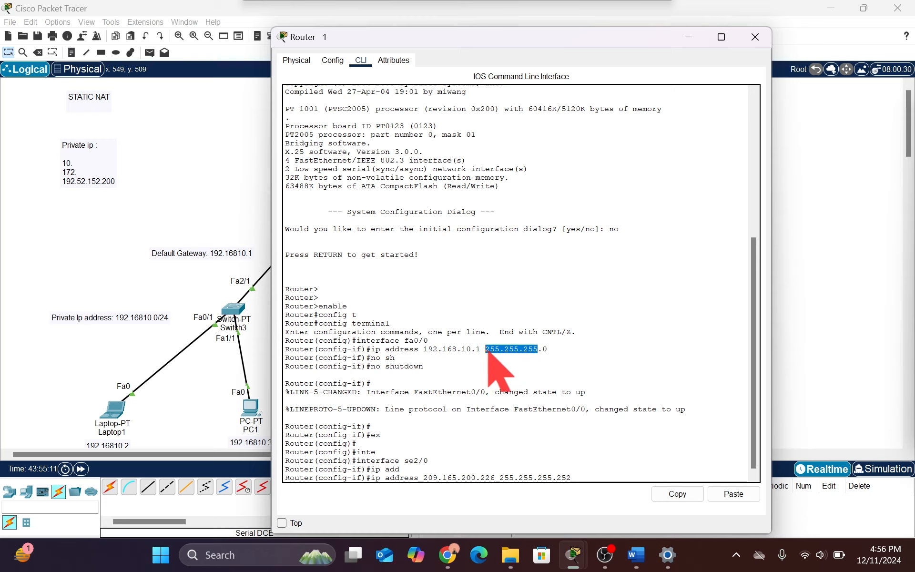
click(625, 428)
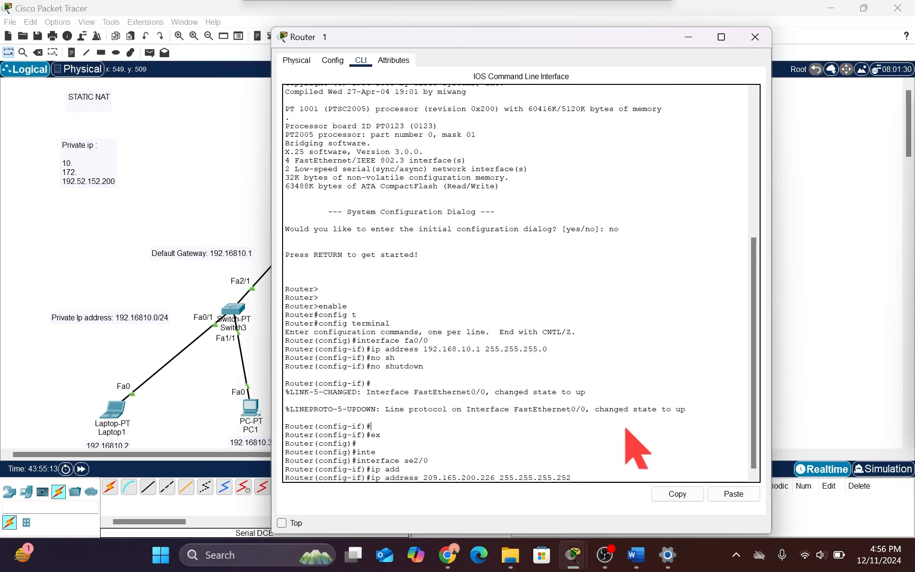
drag(572, 479, 558, 481)
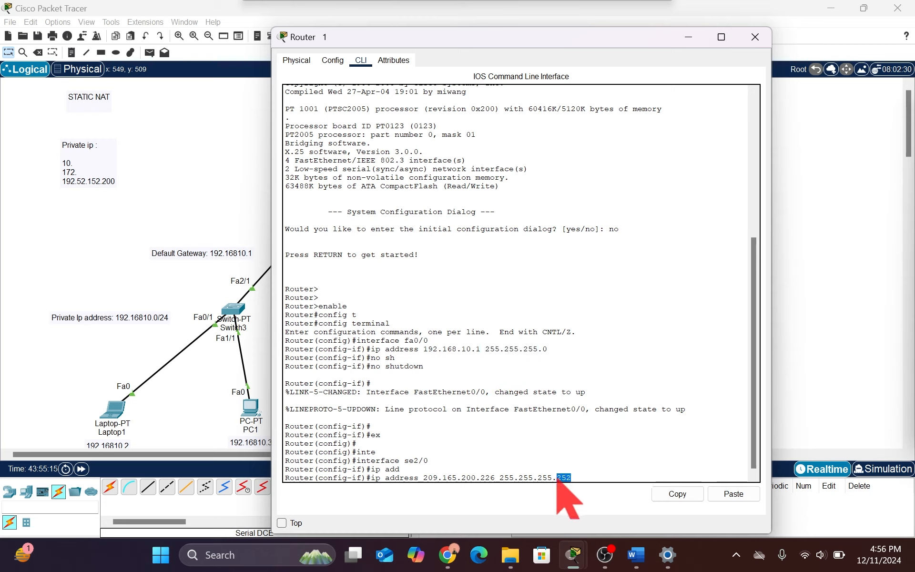
scroll(181, 197, right, 5)
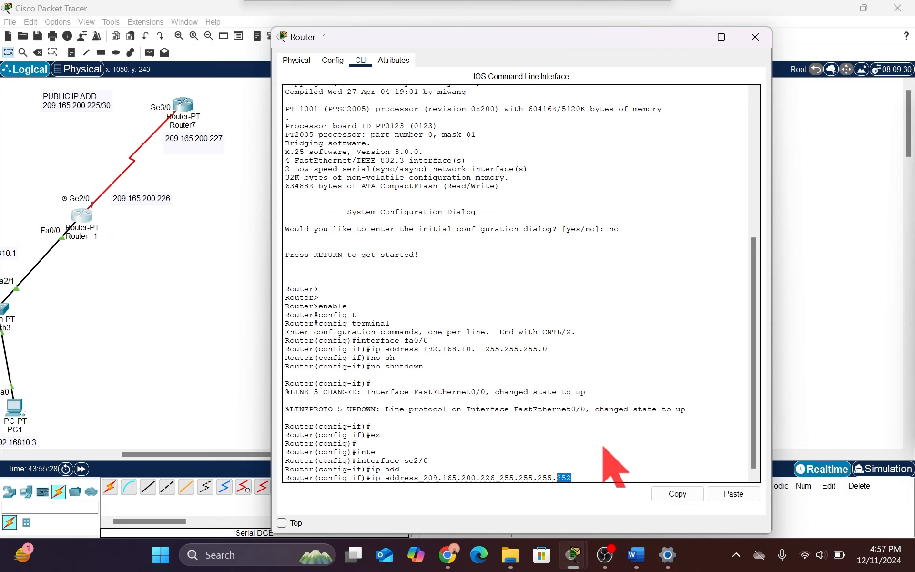
key(Return)
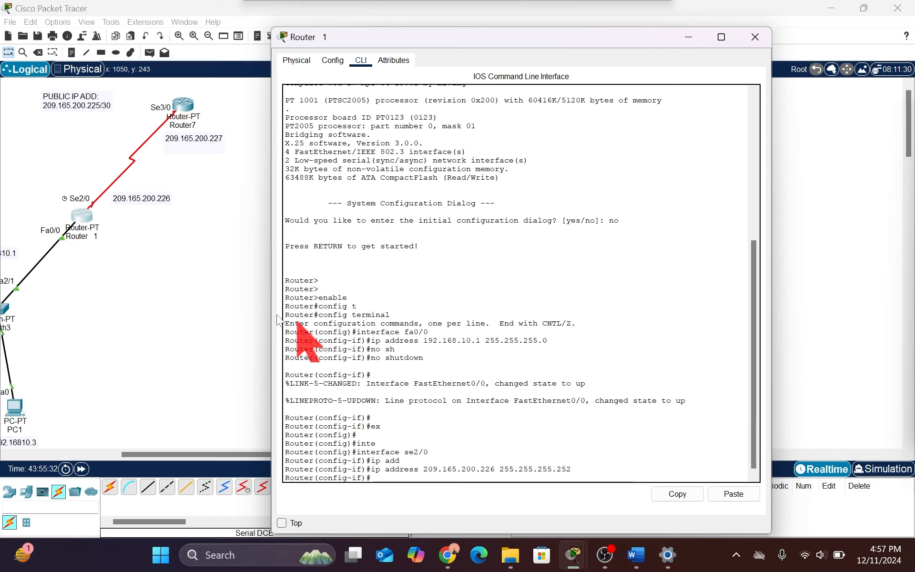
Step: Set the clock rate of serial interface se2/0 to 64000
text(clo)
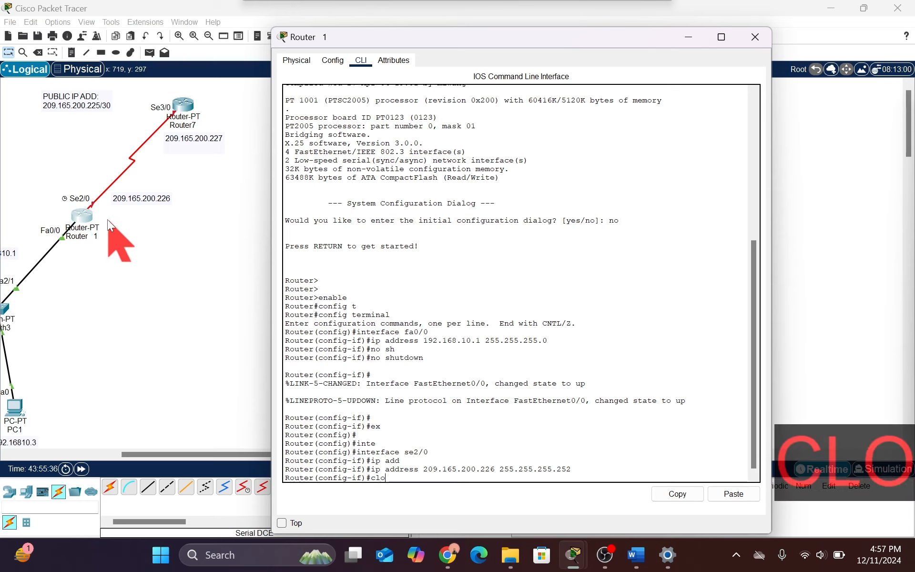
key(Tab)
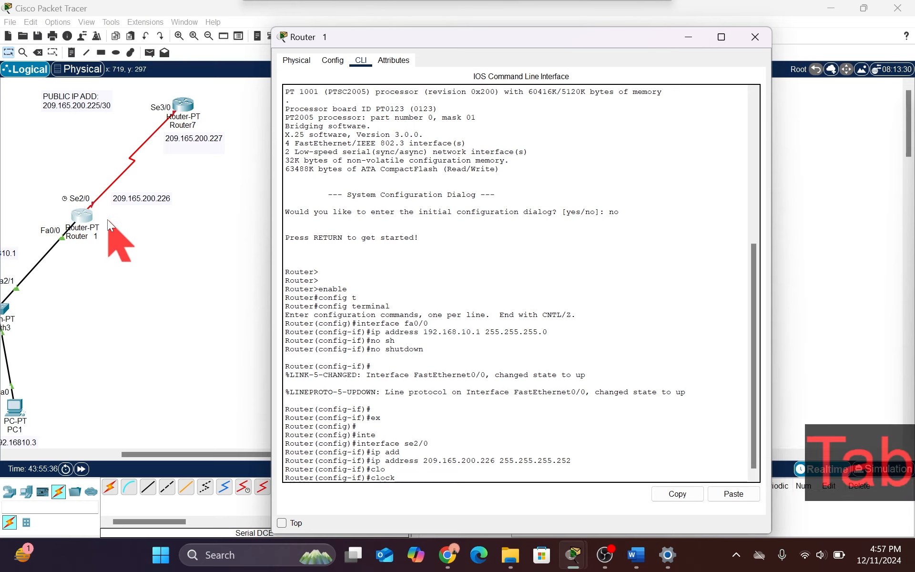
text(r)
key(Tab)
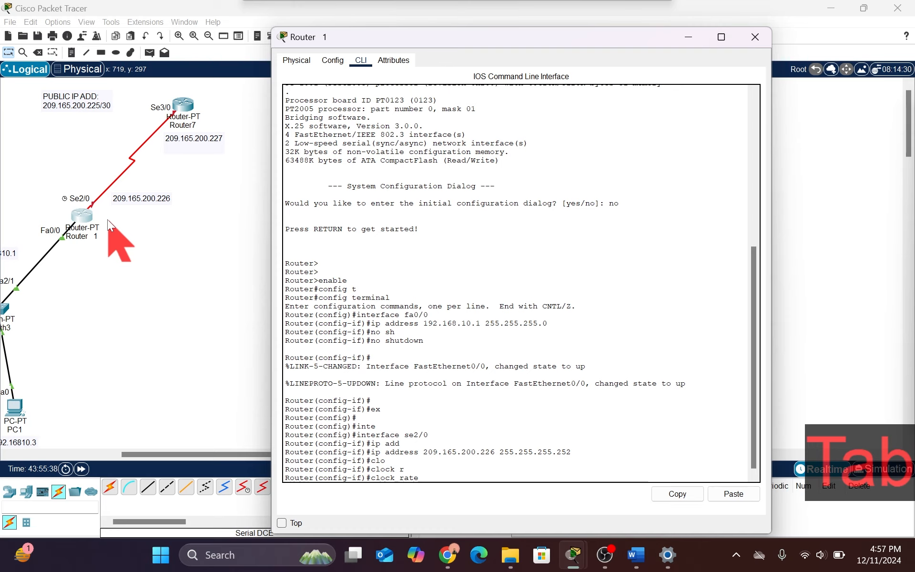
text(64000)
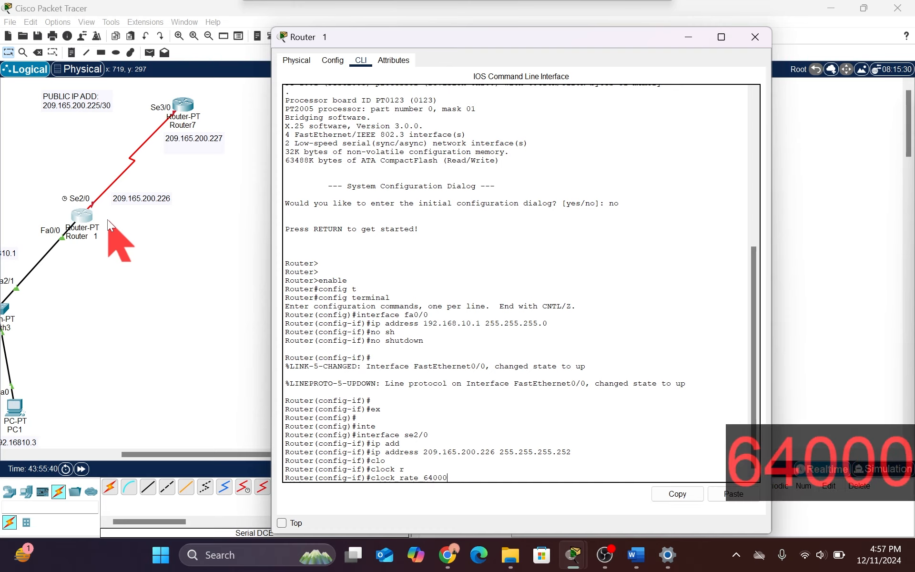
key(Return)
Step: Activate interface se2/0 with the no shutdown command and close the Router 1 window
text(no shut)
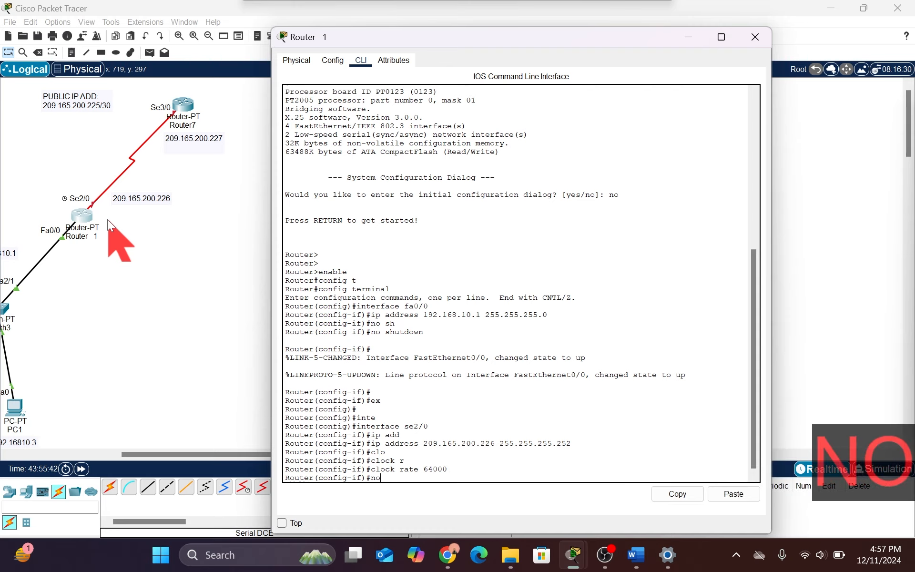
key(Tab)
key(Return)
key(Return)
key(Return)
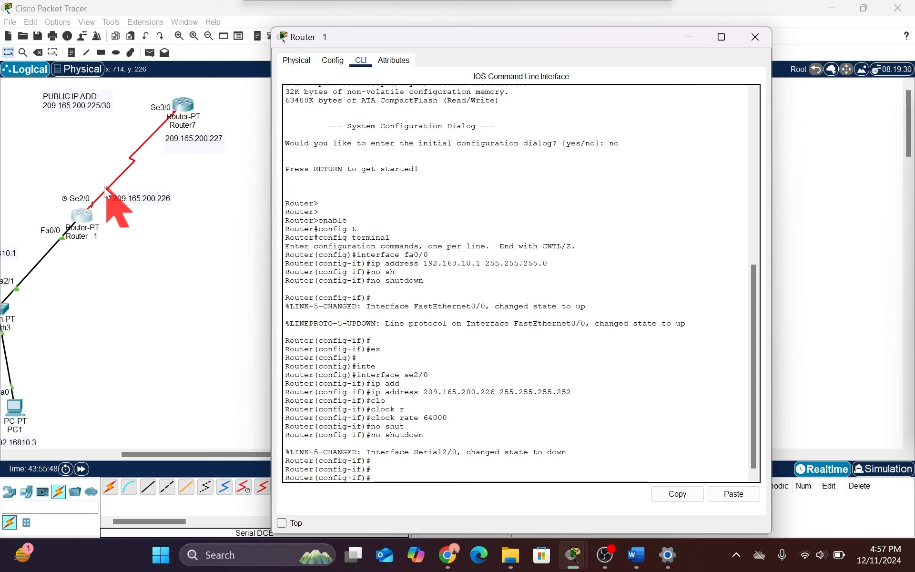
click(748, 40)
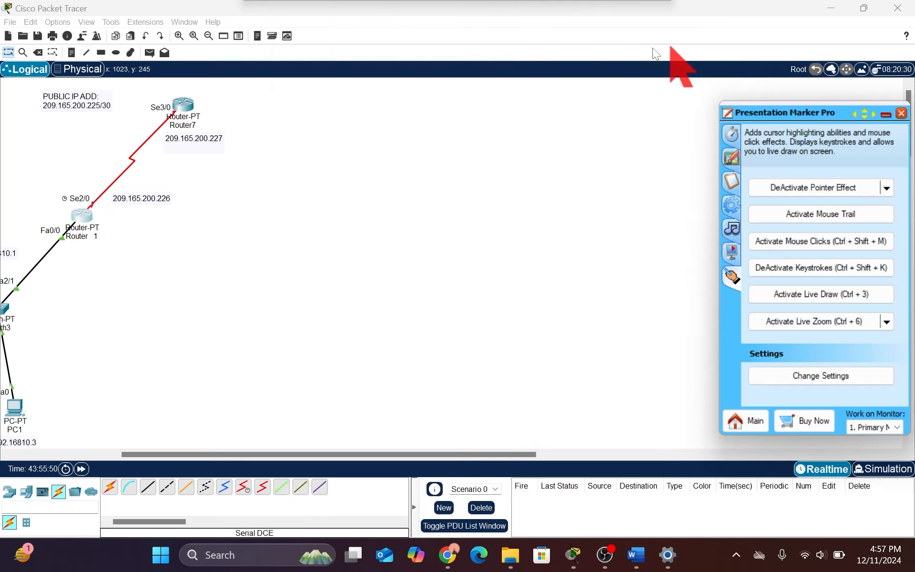
Step: Open Router7's command line and answer no to the initial configuration dialog, keeping the topology beside the window visible
click(187, 108)
click(410, 63)
text(no)
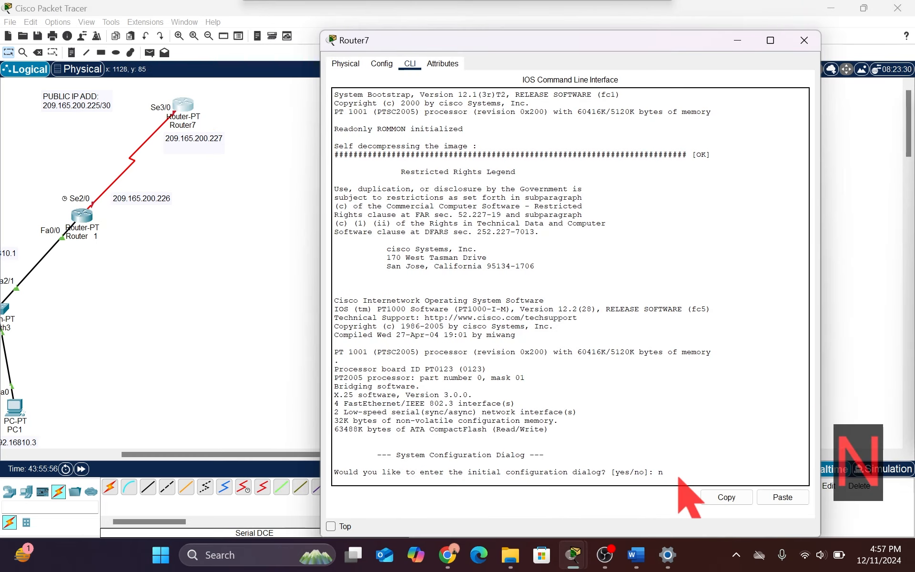
key(Return)
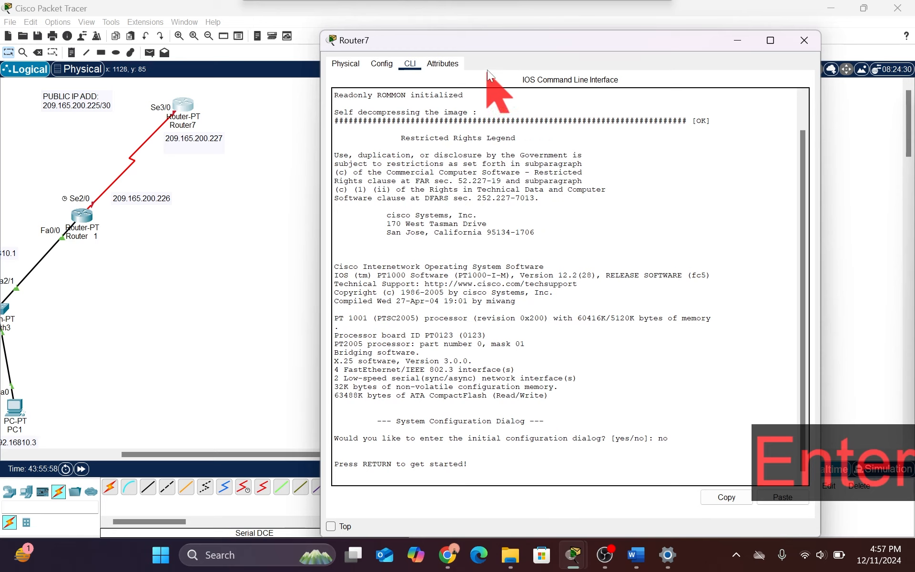
drag(519, 42, 452, 44)
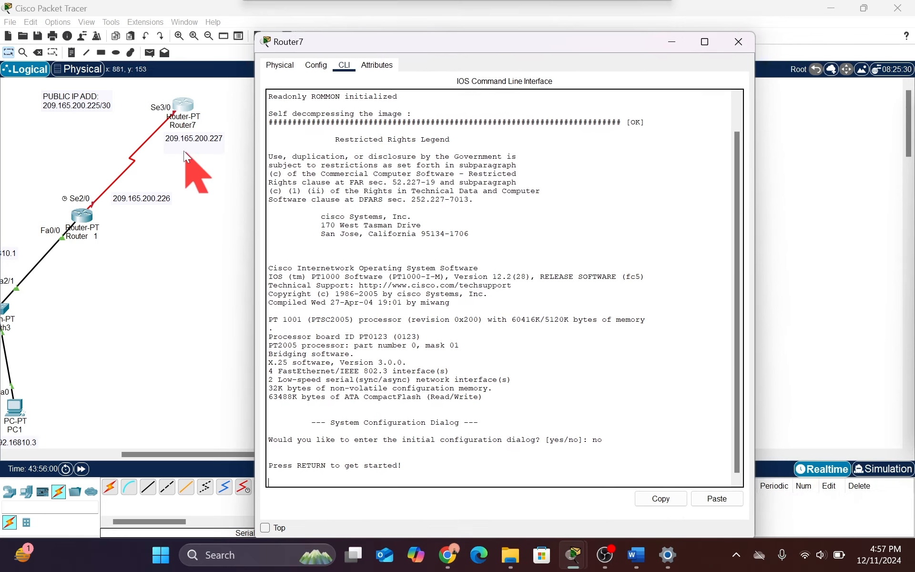
Step: Rename Router7 in the topology as Router 0
click(196, 128)
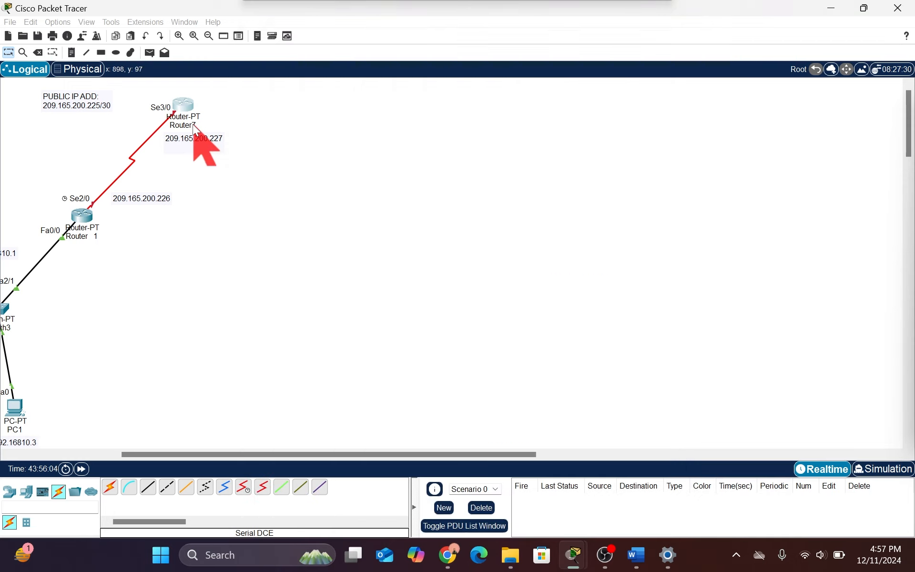
key(BackSpace)
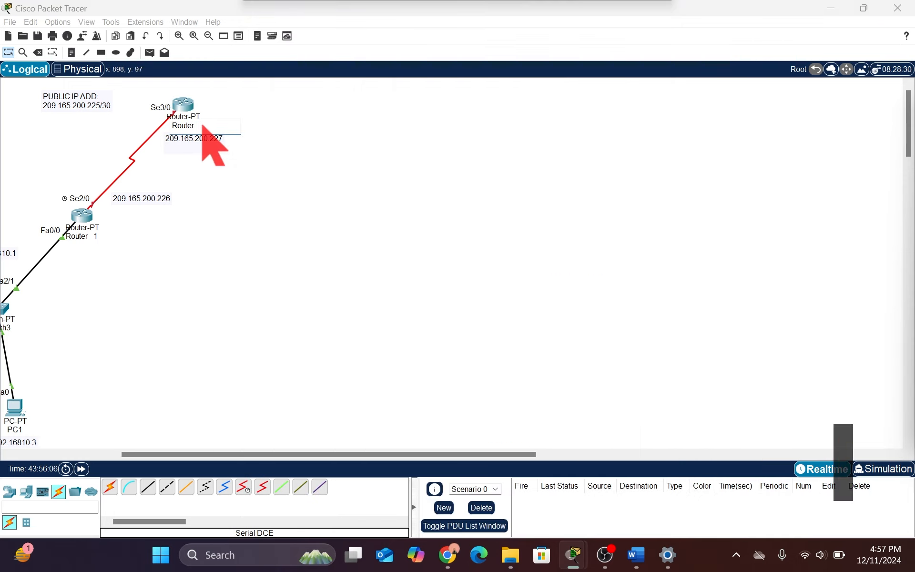
text(0)
key(Return)
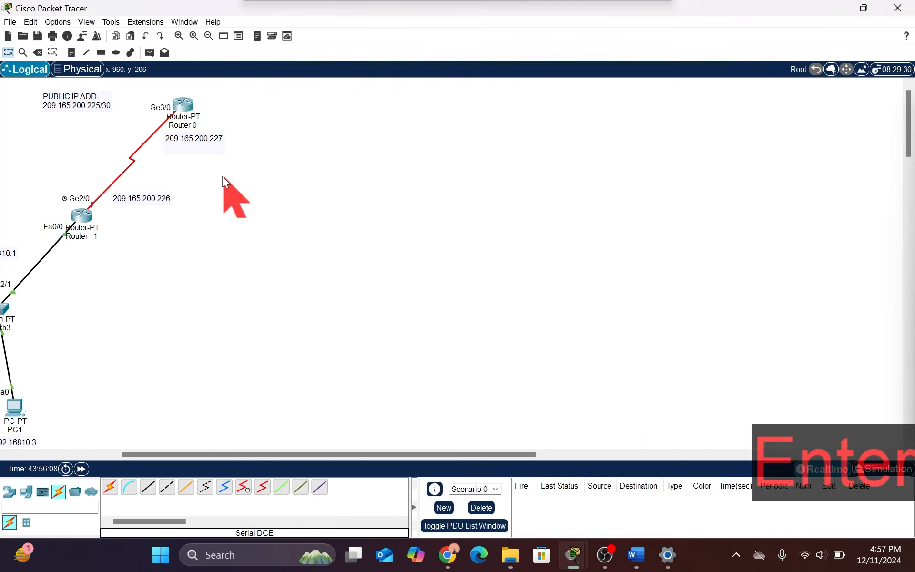
Step: Open Router 0's command line and enter global configuration mode with enable and config t
click(182, 109)
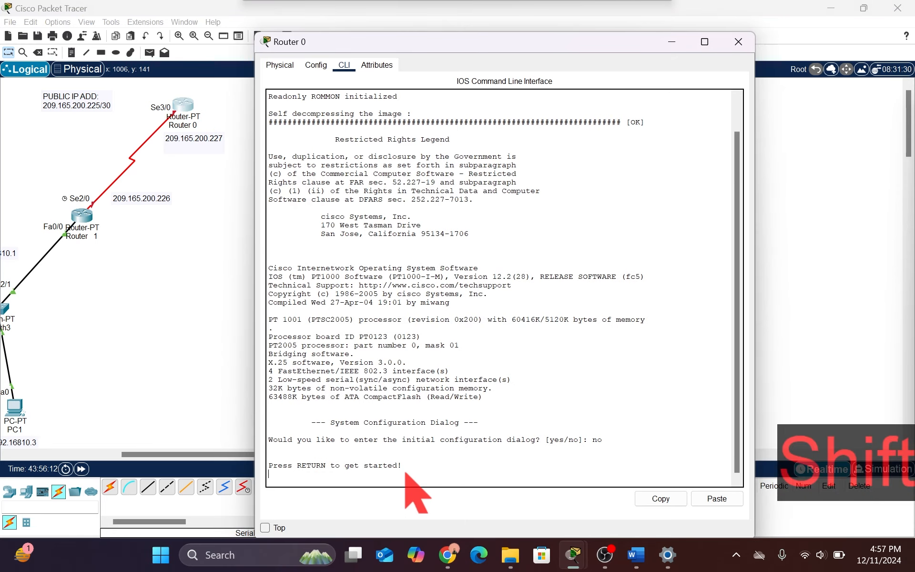
key(Return)
key(Return)
text(enable)
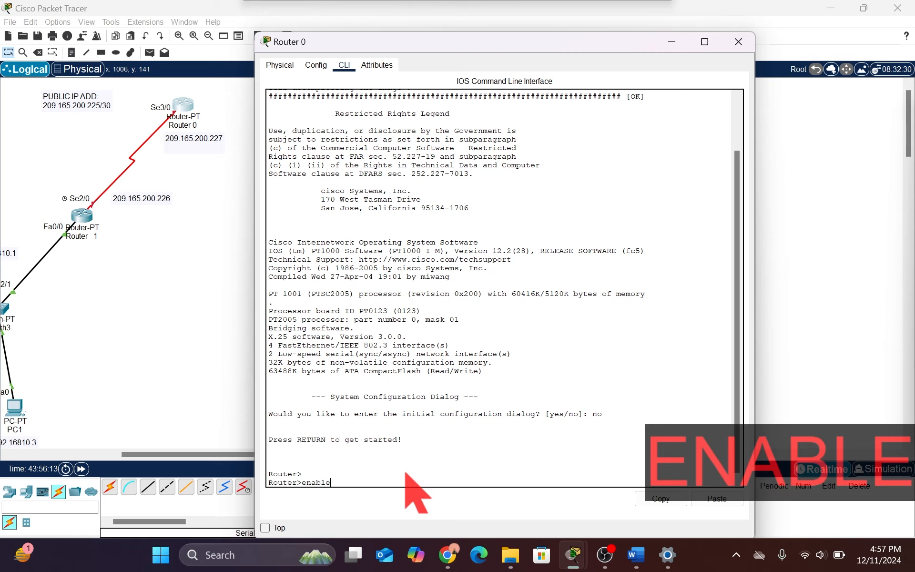
key(Return)
text(config t)
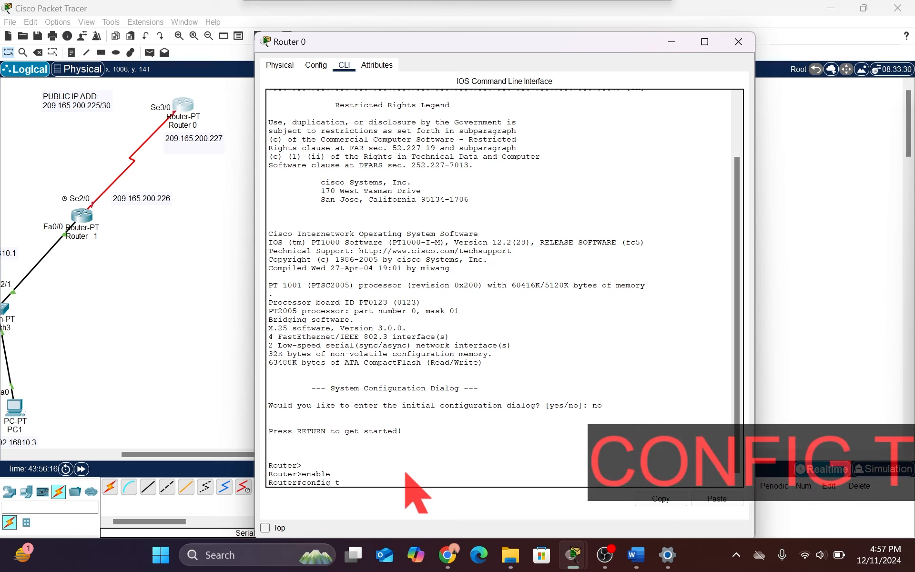
key(Return)
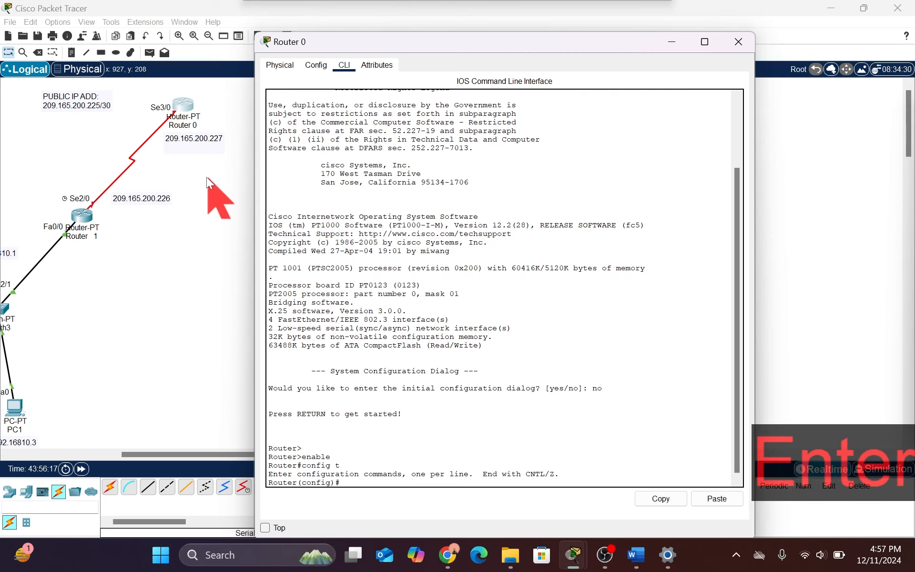
Step: Enter interface configuration mode for Router 0's serial interface se3/0
text(inte)
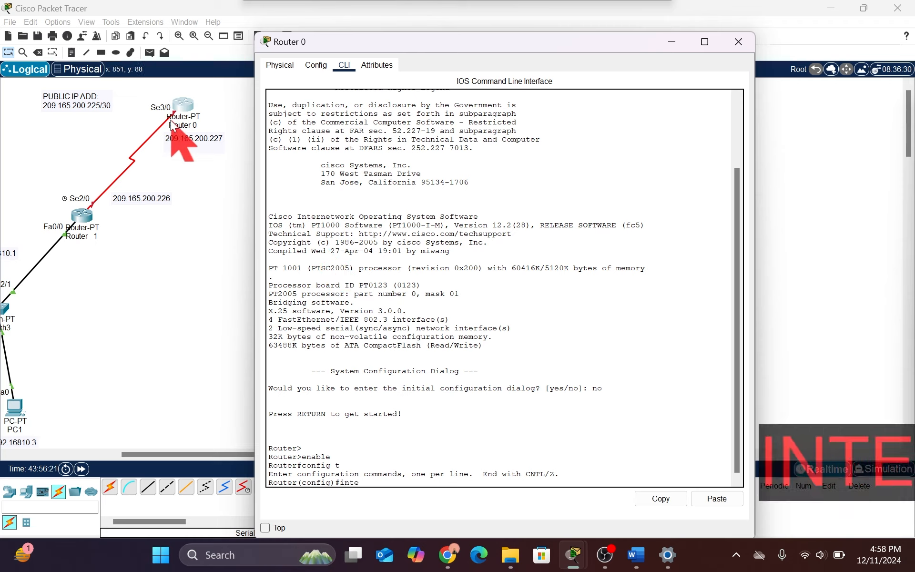
text(r)
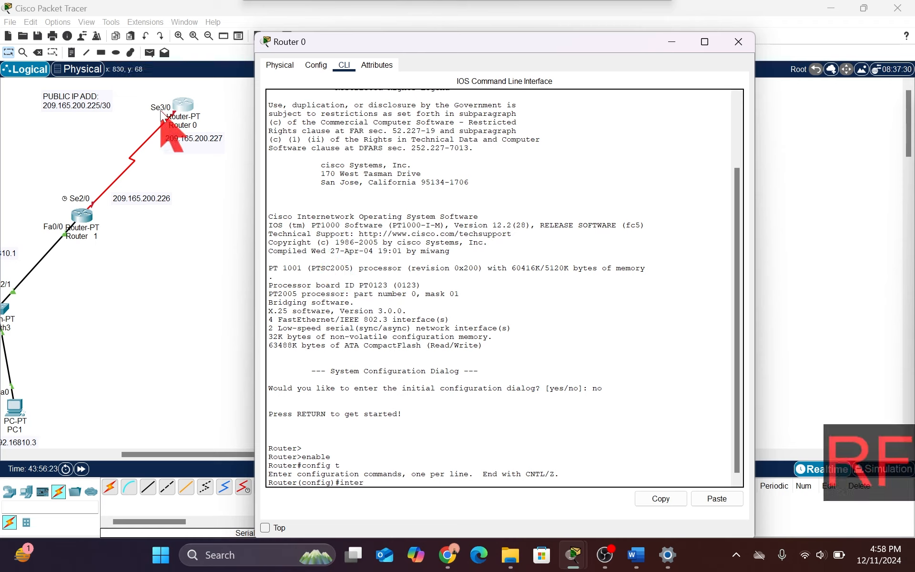
text(face se3/0)
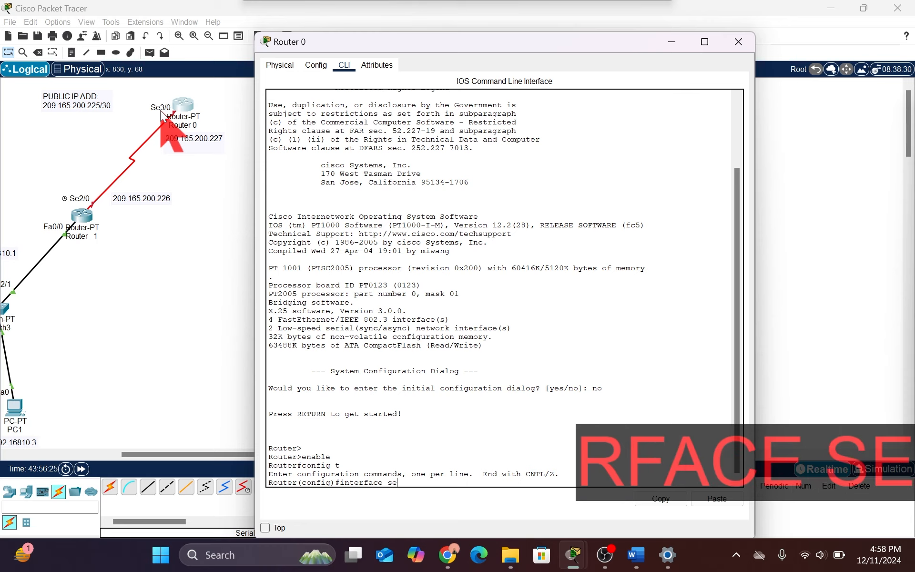
key(Return)
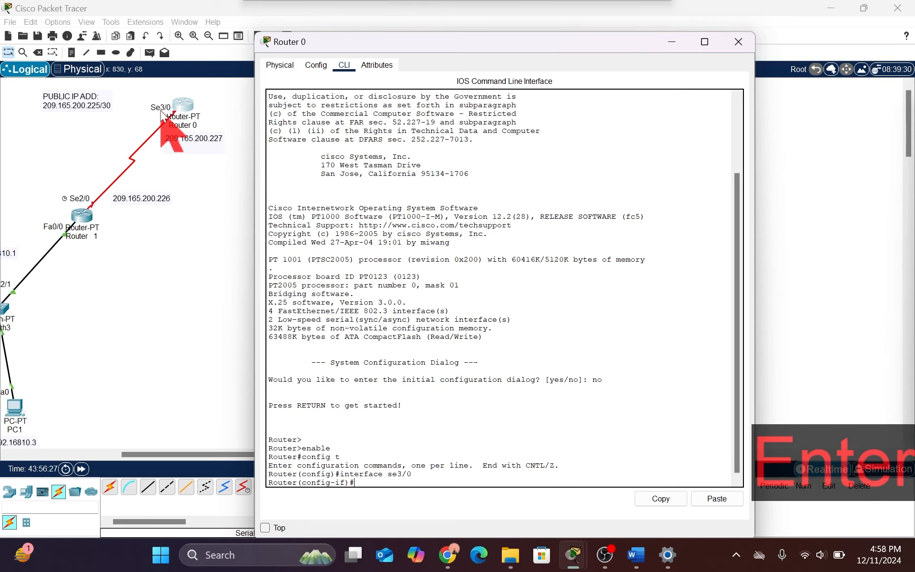
Step: Try to assign IP address 209.165.200.227 with mask 255.255.255.252 to Router 0's interface se3/0
text(ip a)
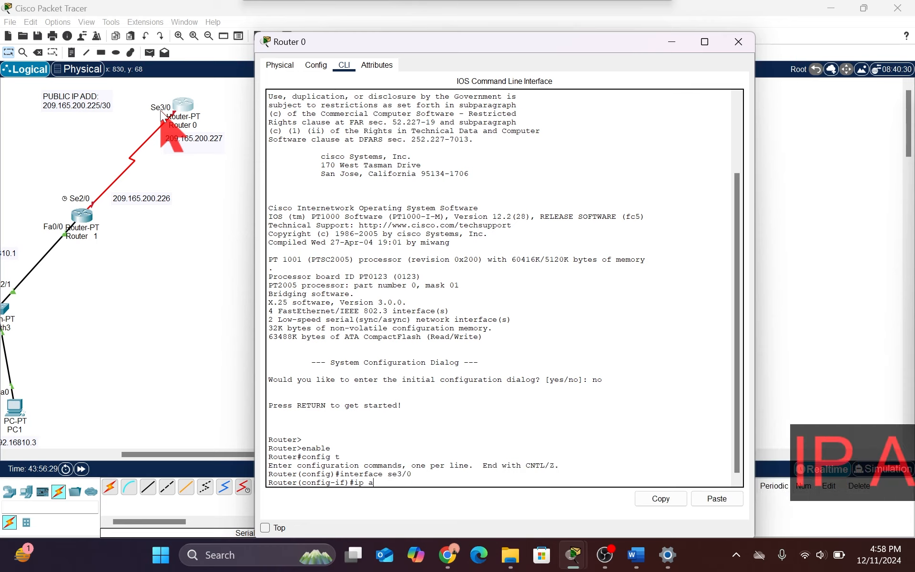
text(ddress)
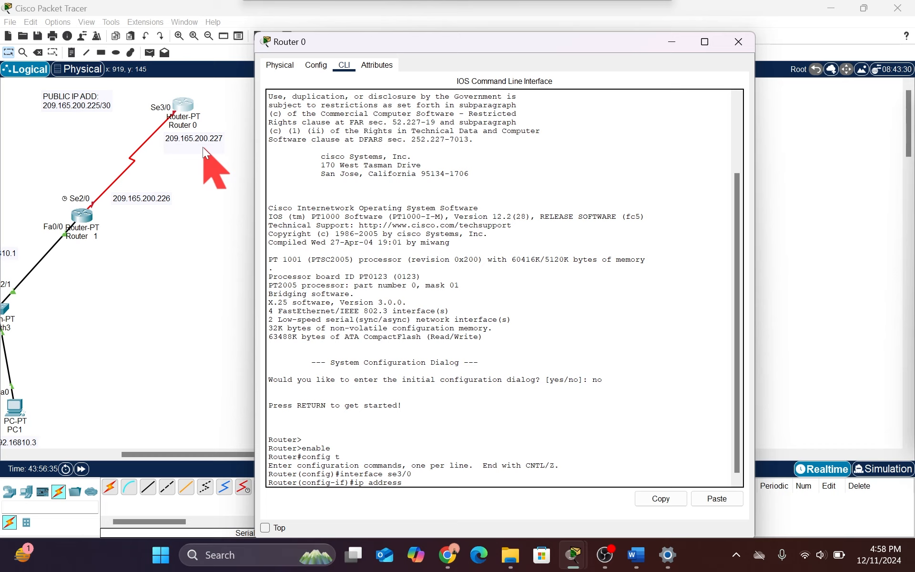
text( 209.)
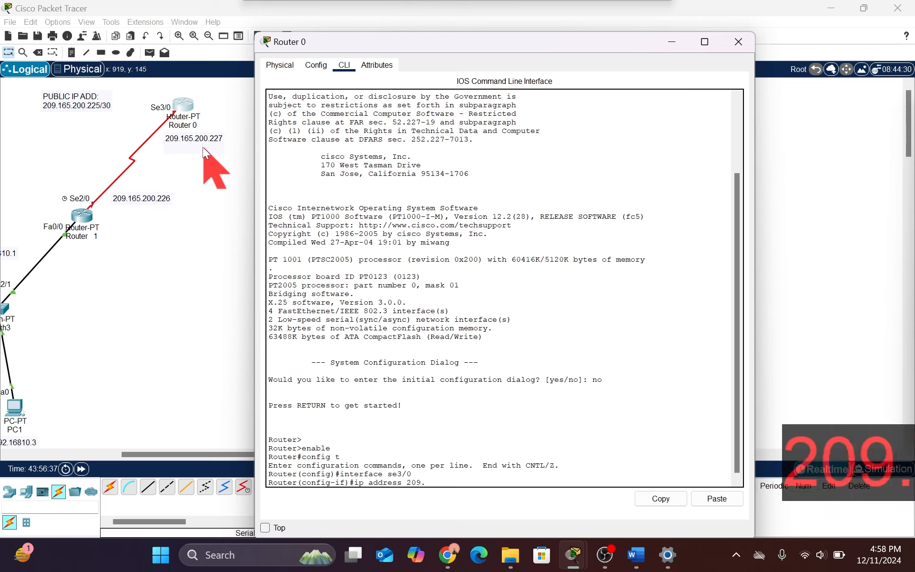
text(1)
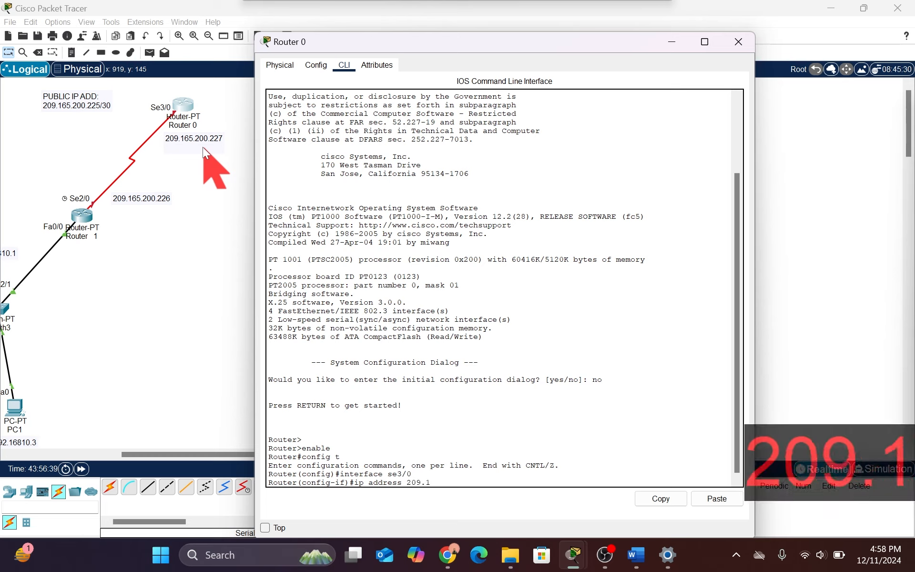
text(65.)
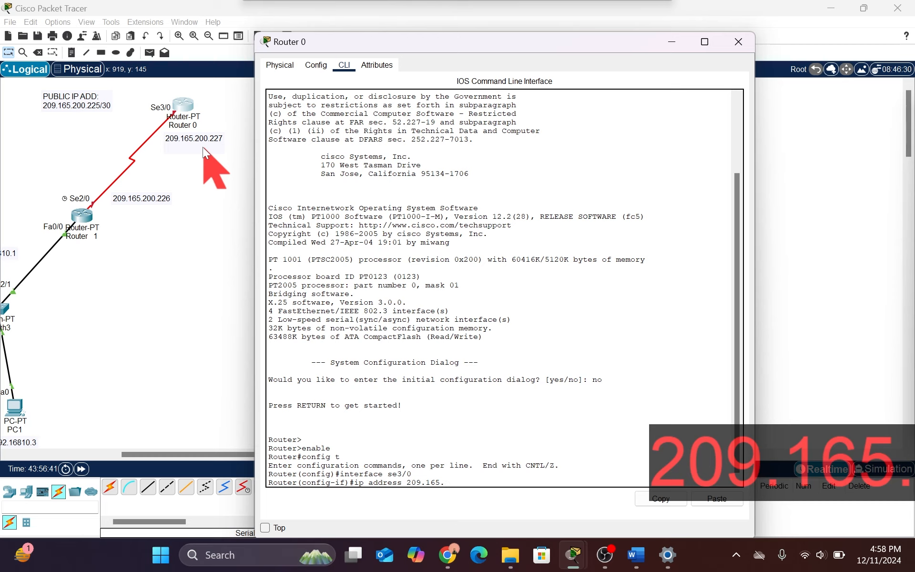
text(200.22)
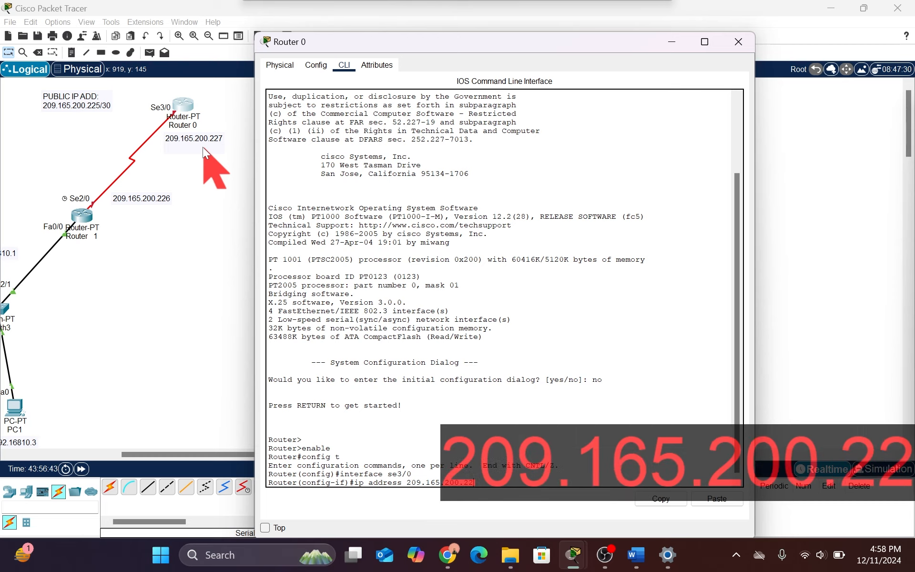
text(7)
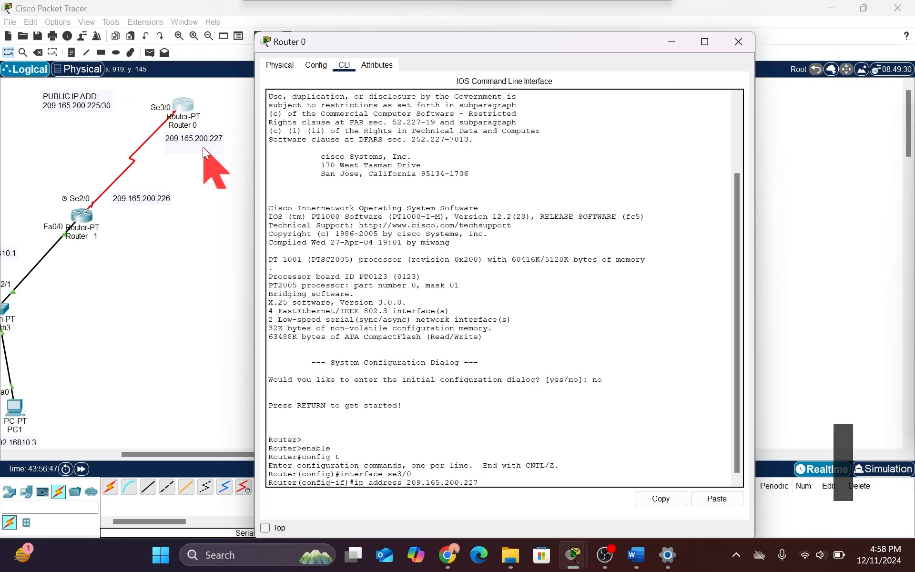
text( 255)
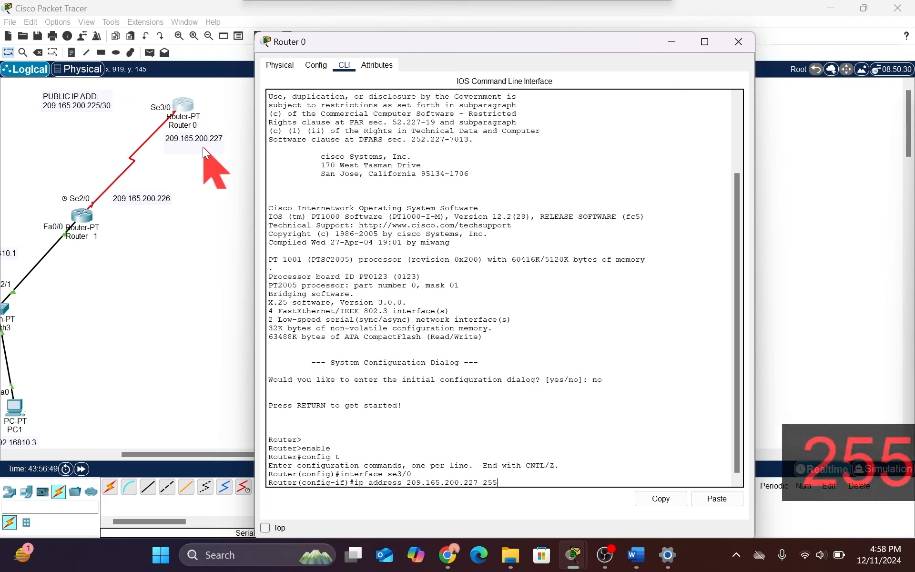
text(.25.)
key(BackSpace)
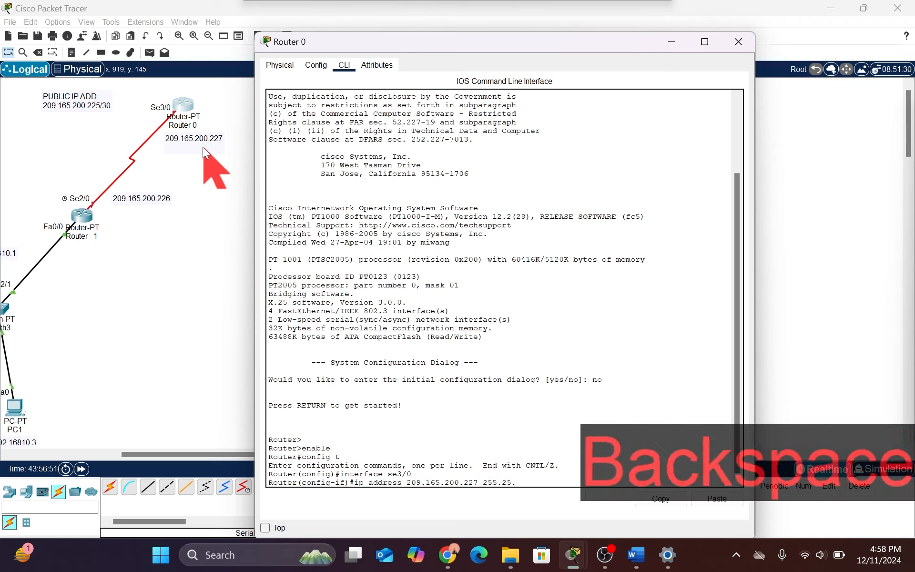
text(5.255.)
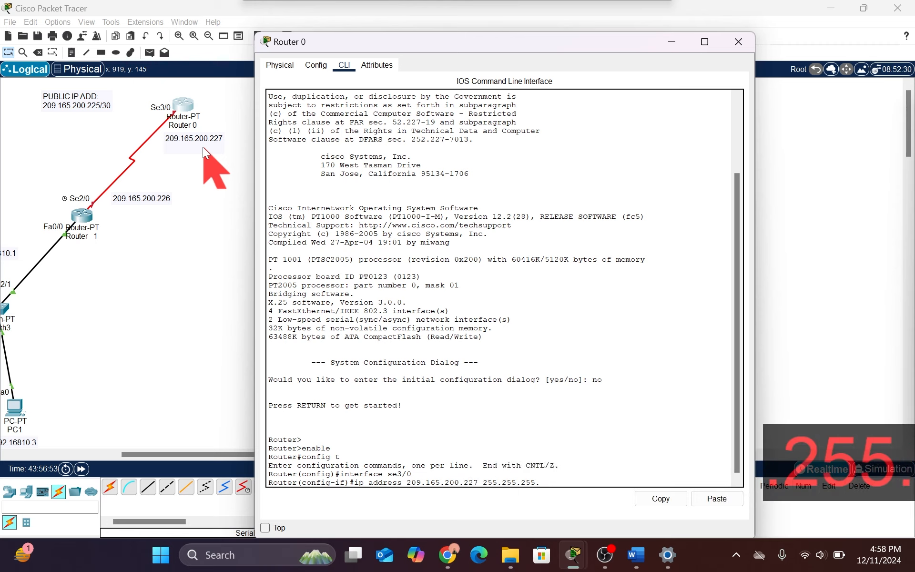
text(252)
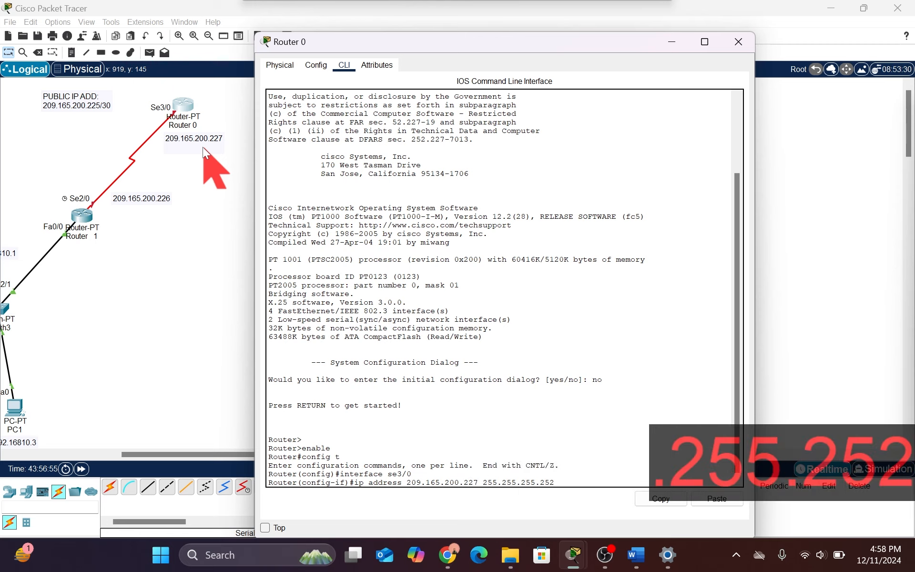
key(Return)
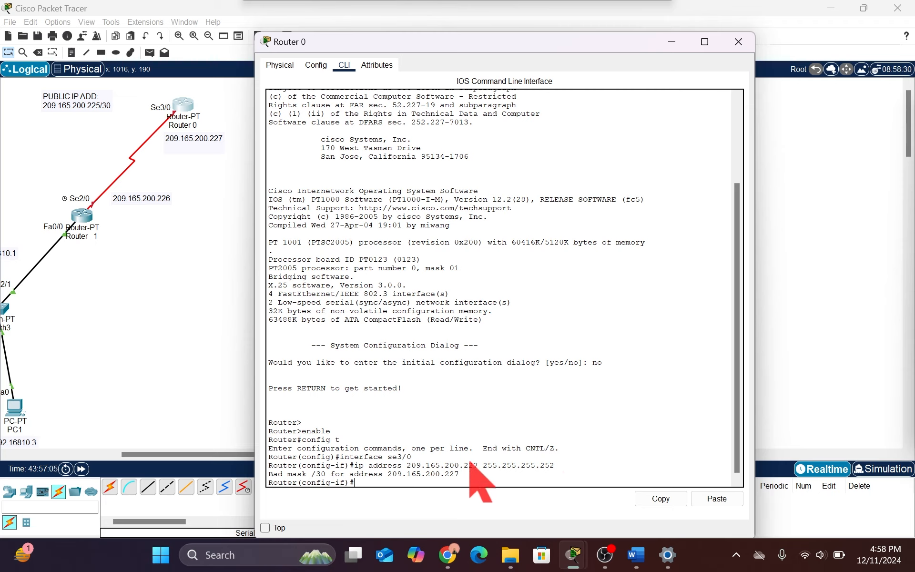
Step: Activate Router 0's interface se3/0 with the no shutdown command
text(no shu)
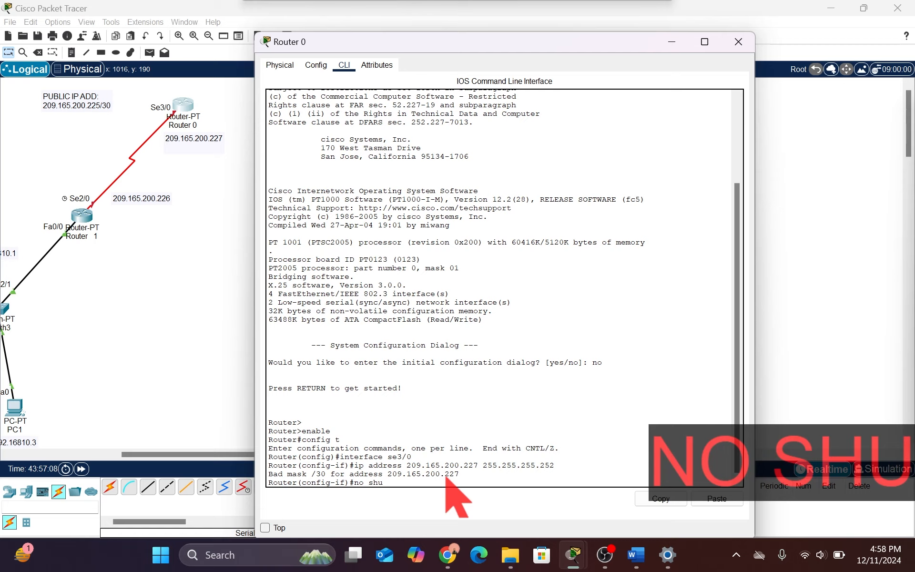
key(Tab)
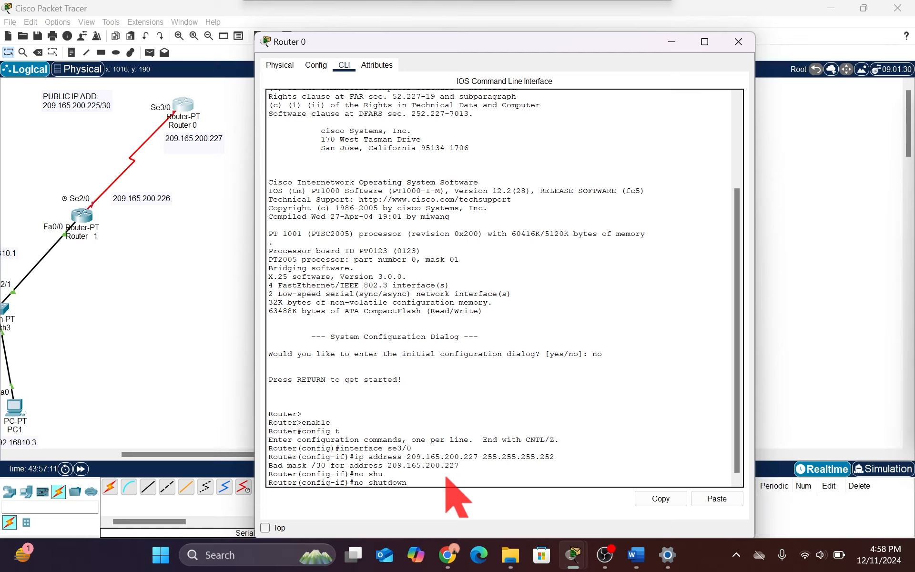
key(Return)
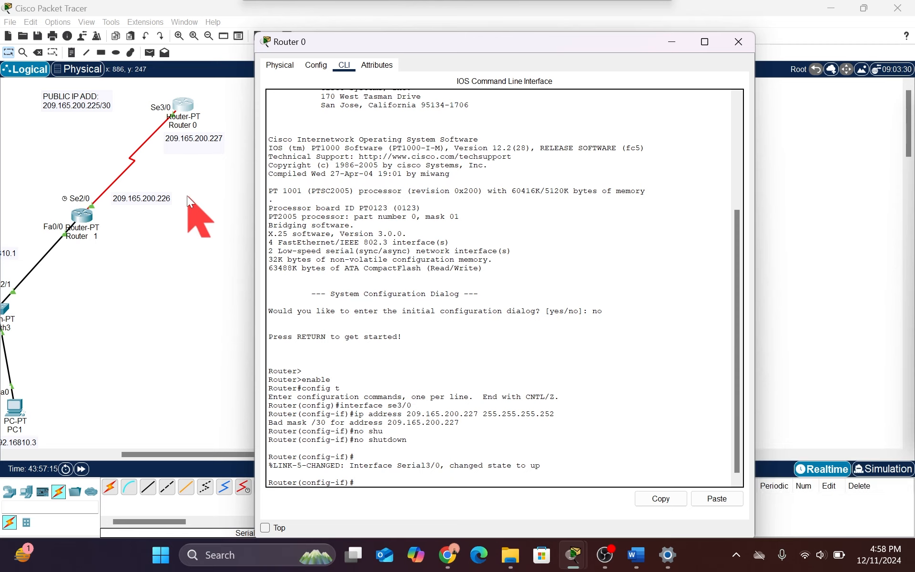
Step: Move the Router 0 window aside to examine the links and address labels across the topology, keeping both routers visible
scroll(187, 195, left, 3)
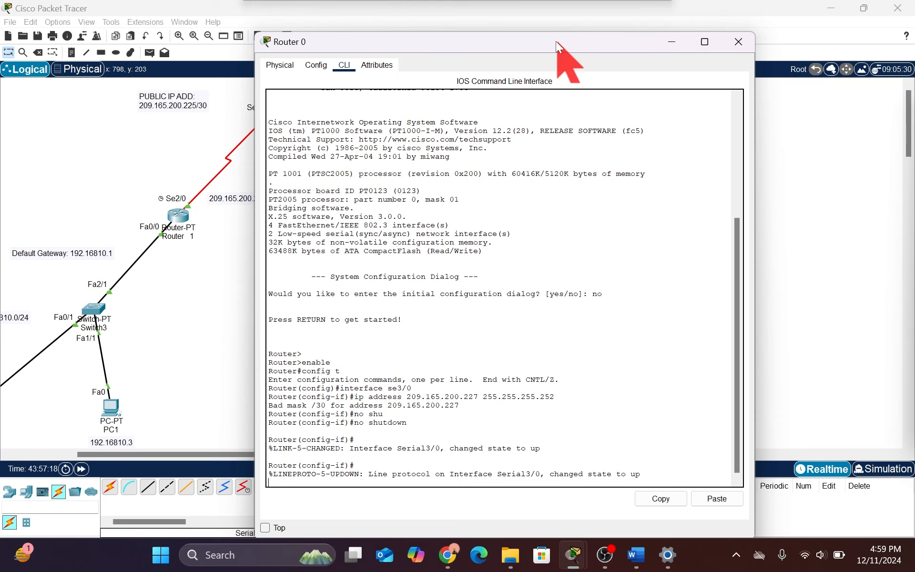
drag(552, 41, 822, 46)
scroll(278, 180, left, 3)
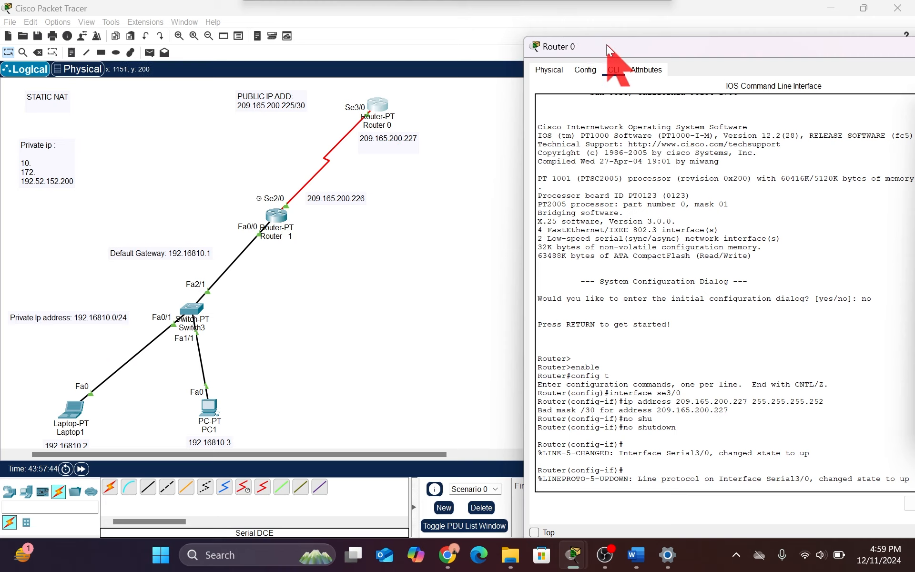
drag(596, 46, 471, 51)
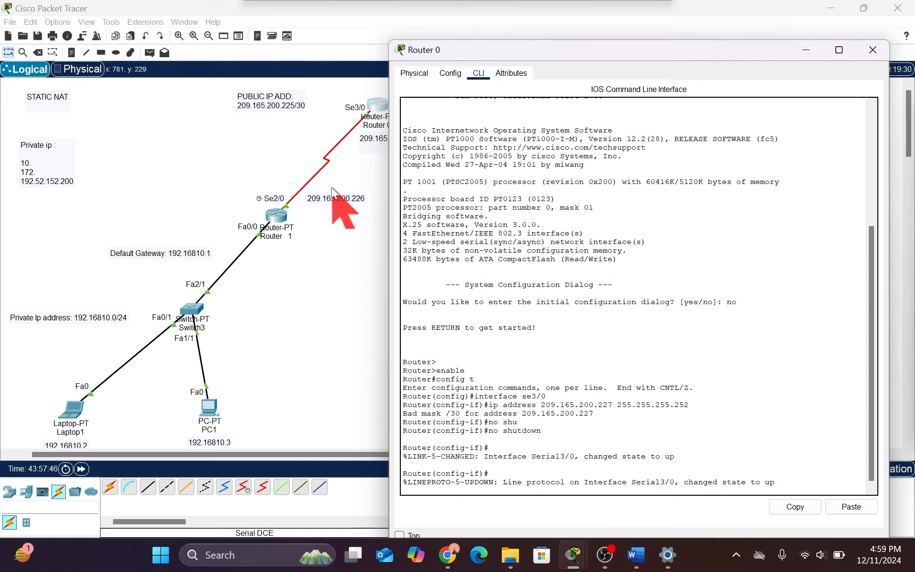
scroll(331, 187, right, 5)
scroll(331, 187, left, 1)
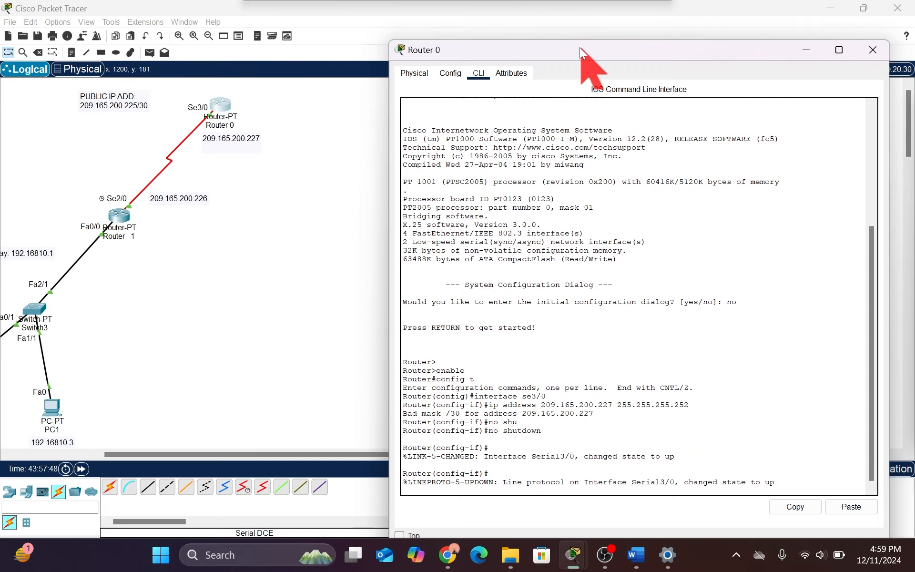
drag(565, 50, 463, 44)
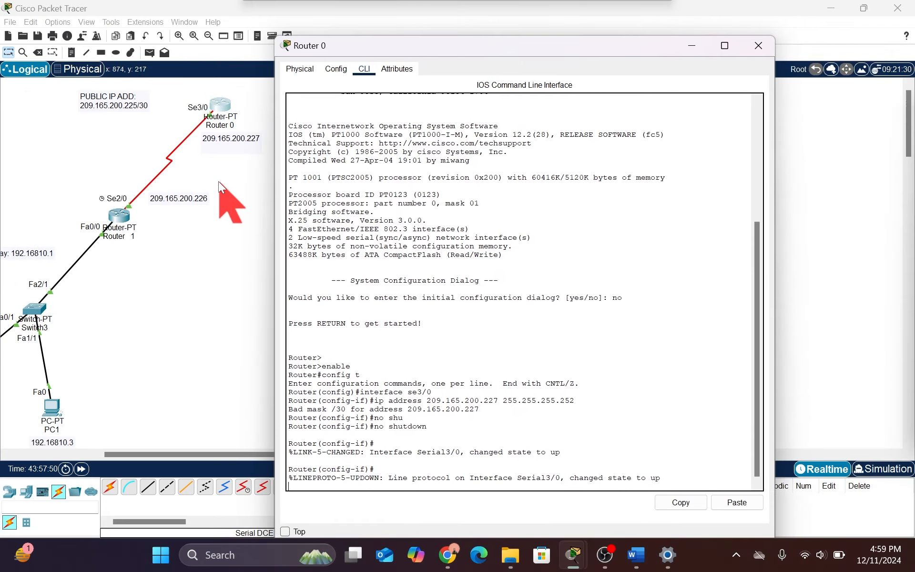
scroll(219, 181, left, 1)
Step: Exit the se3/0 interface configuration to return to global configuration mode on Router 0
key(Return)
key(Return)
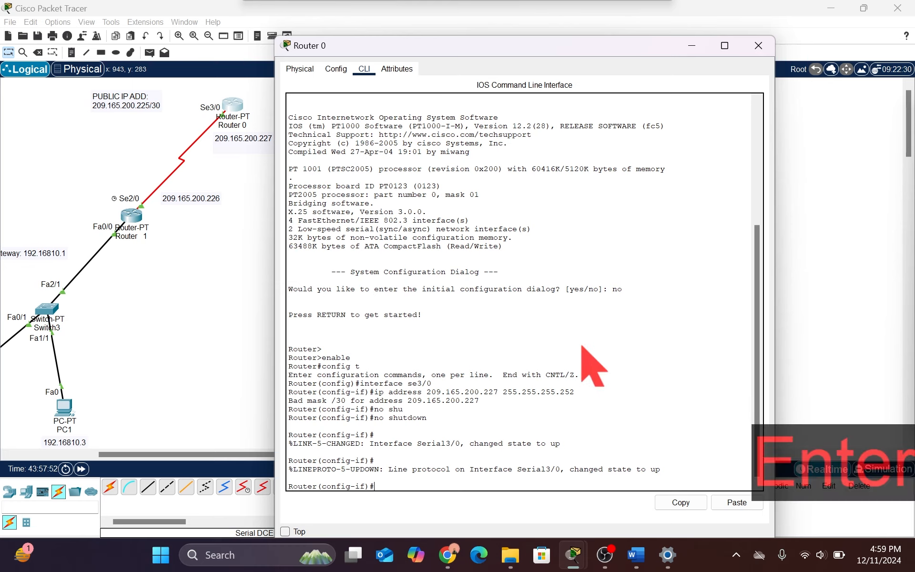
text(ex)
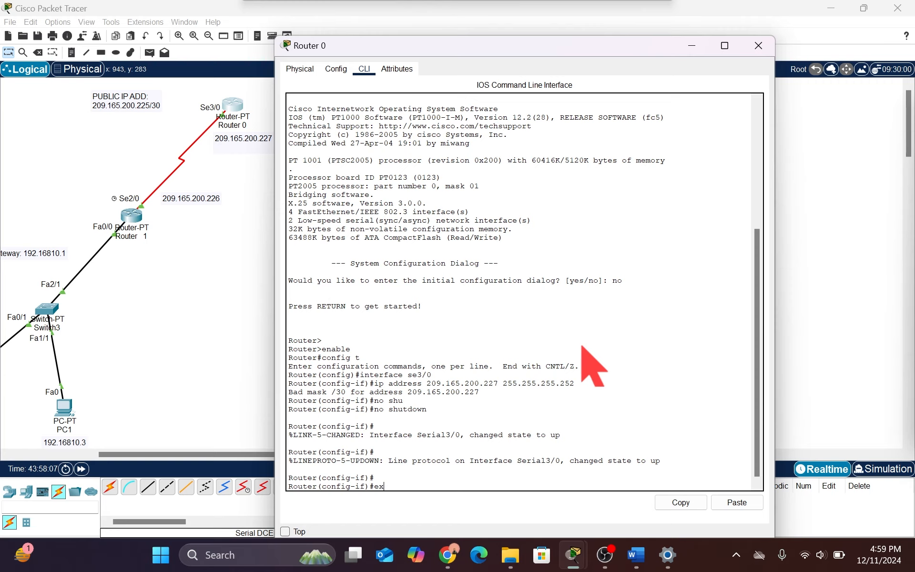
key(Return)
Step: Add a static route on Router 0 to network 192.168.10.0 with mask 255.255.255.0 through interface se2/0
text(ip )
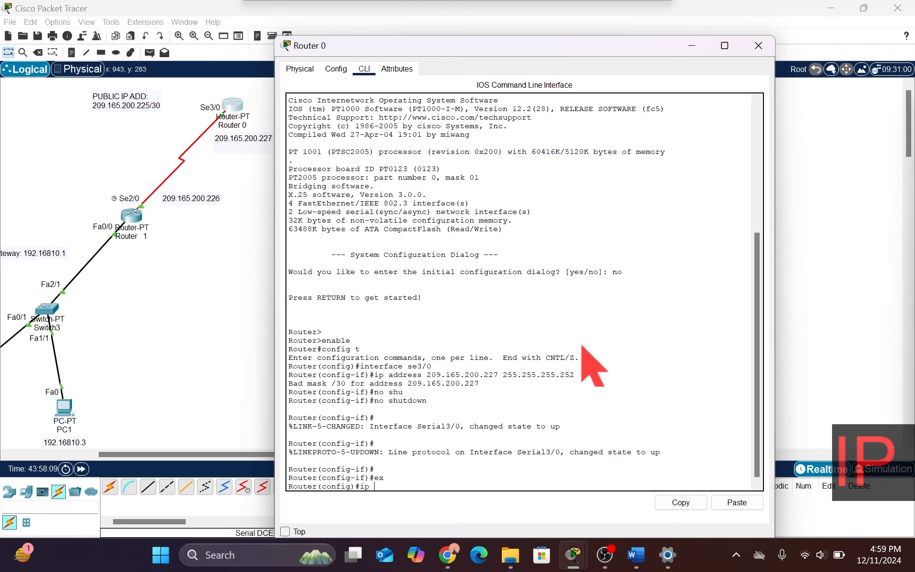
text(route)
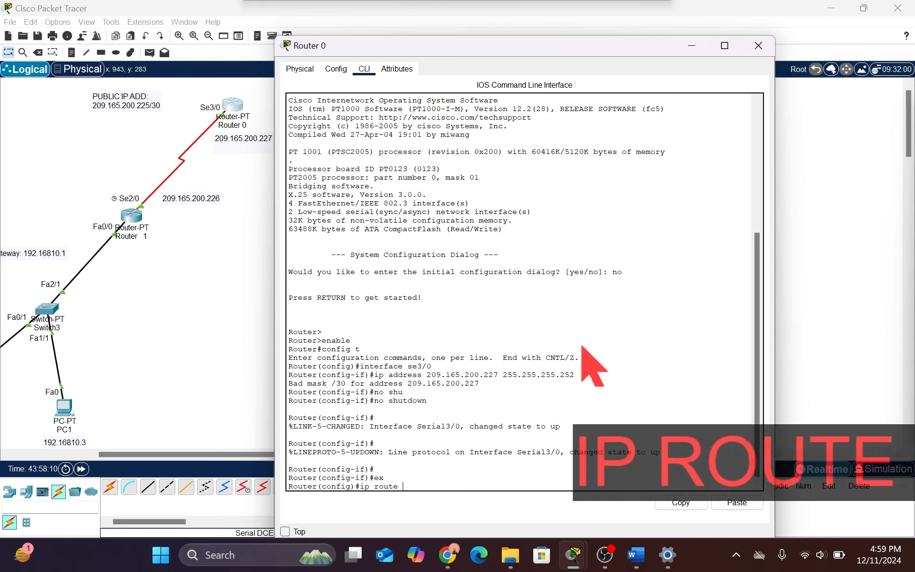
scroll(161, 316, left, 5)
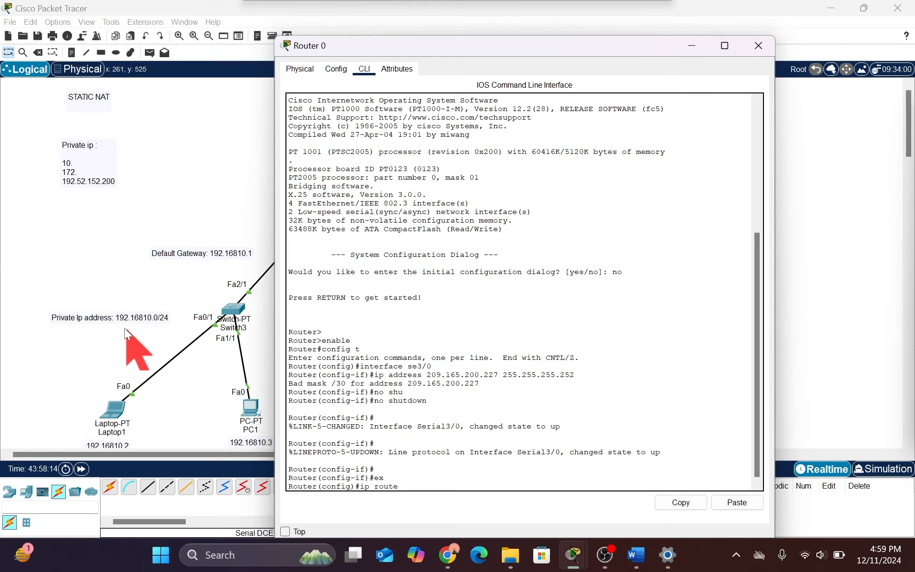
text(19)
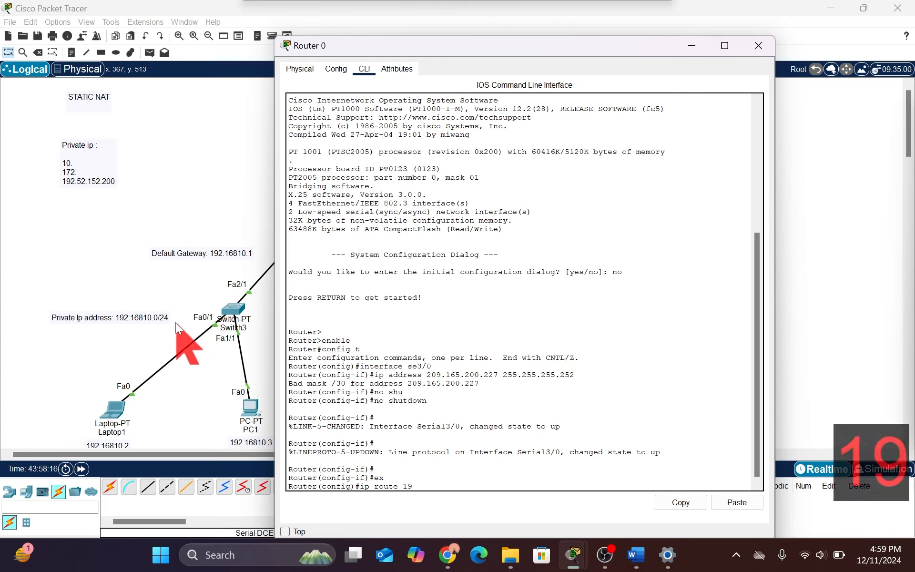
text(2.16)
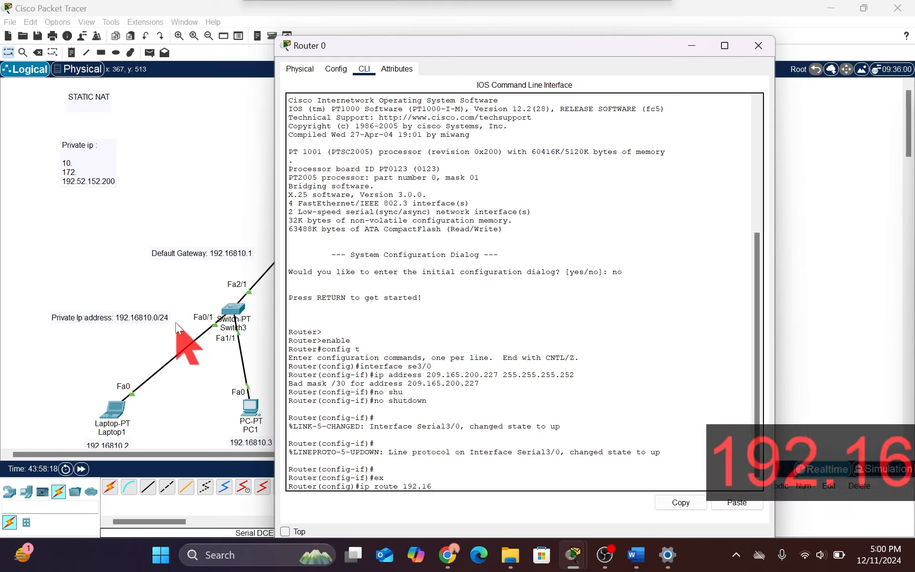
text(8.)
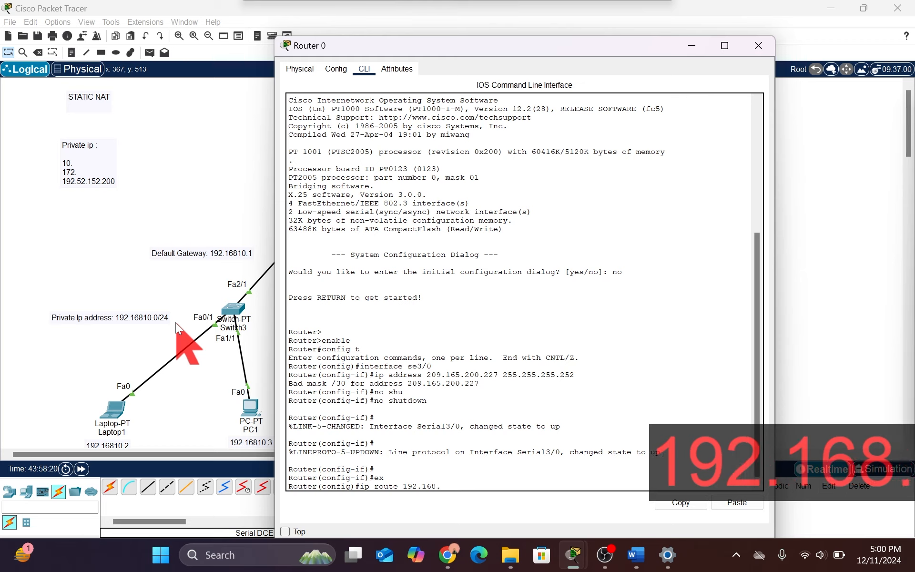
text(10.0)
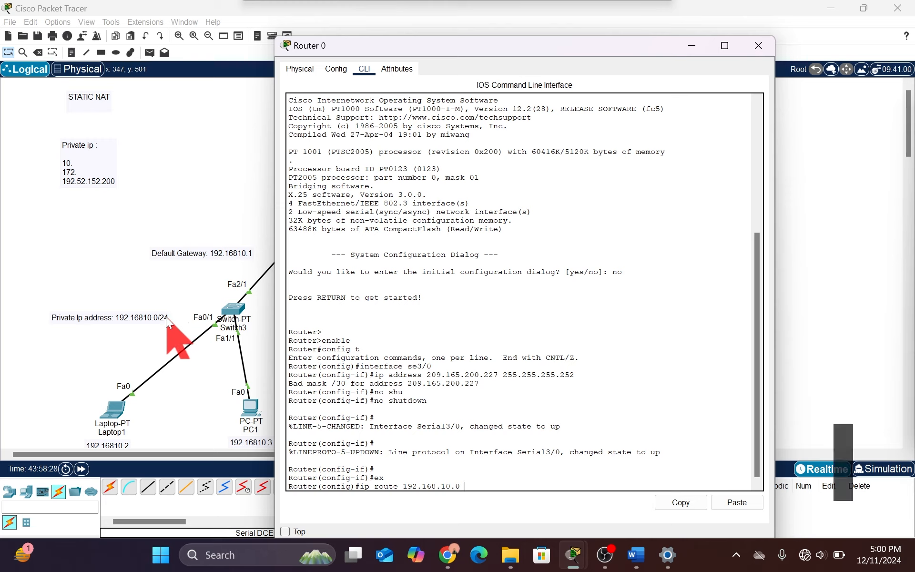
text(255.255.255.)
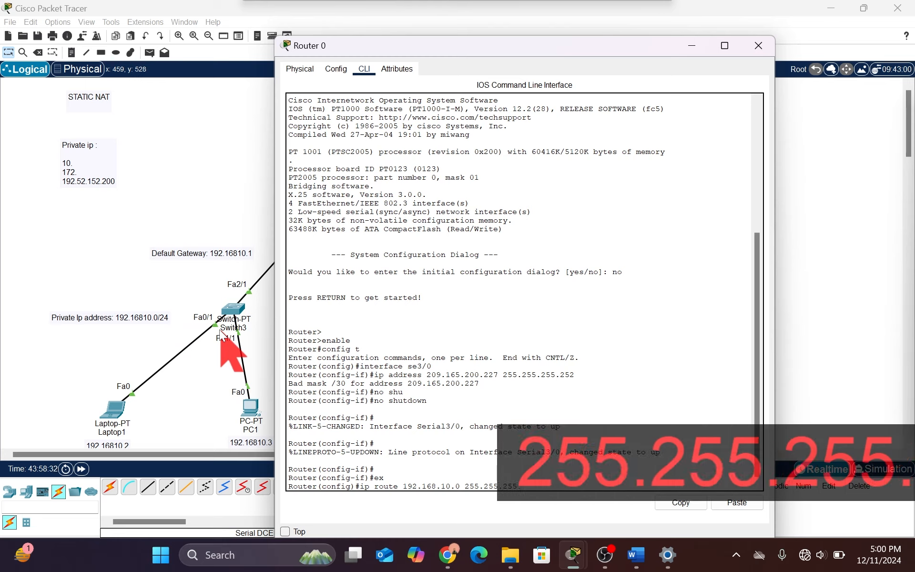
text(0 s)
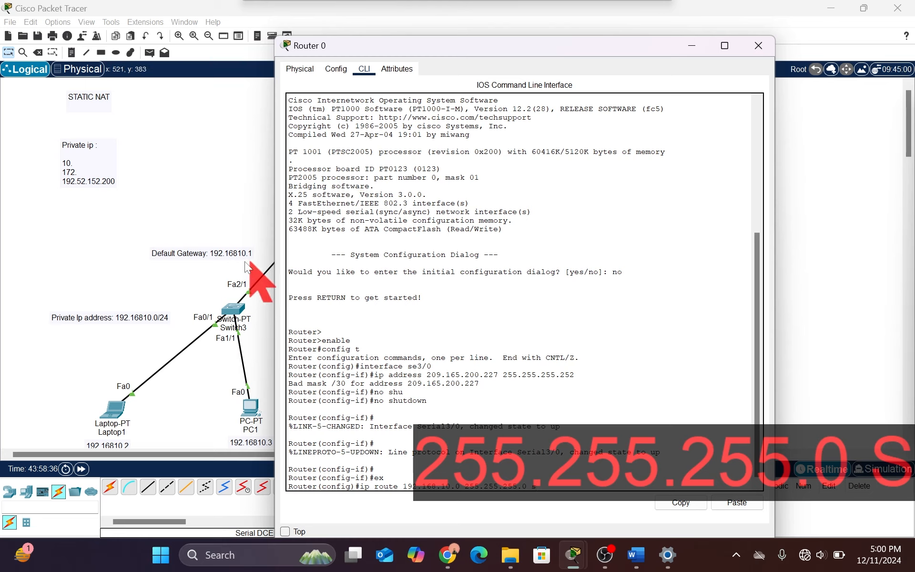
scroll(211, 270, right, 4)
scroll(181, 291, left, 4)
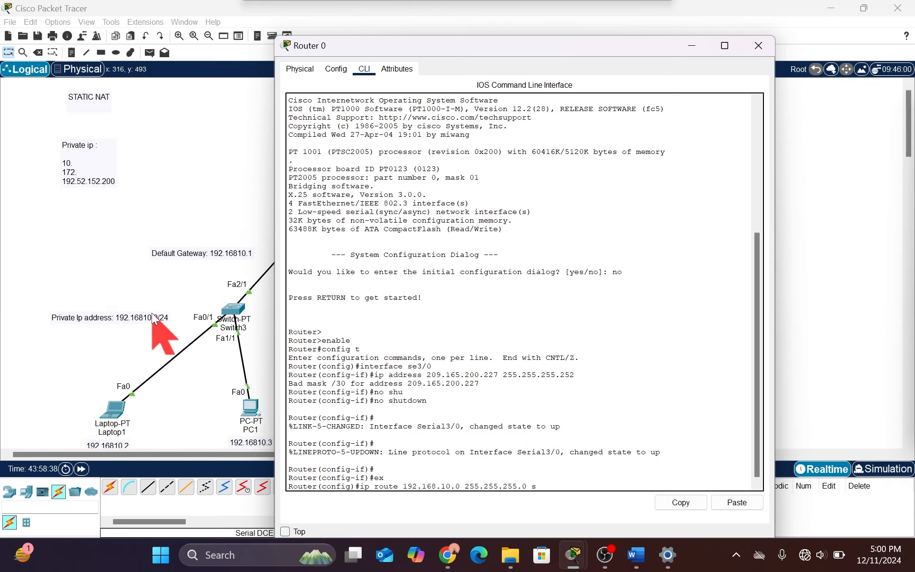
scroll(156, 316, right, 10)
scroll(156, 316, left, 2)
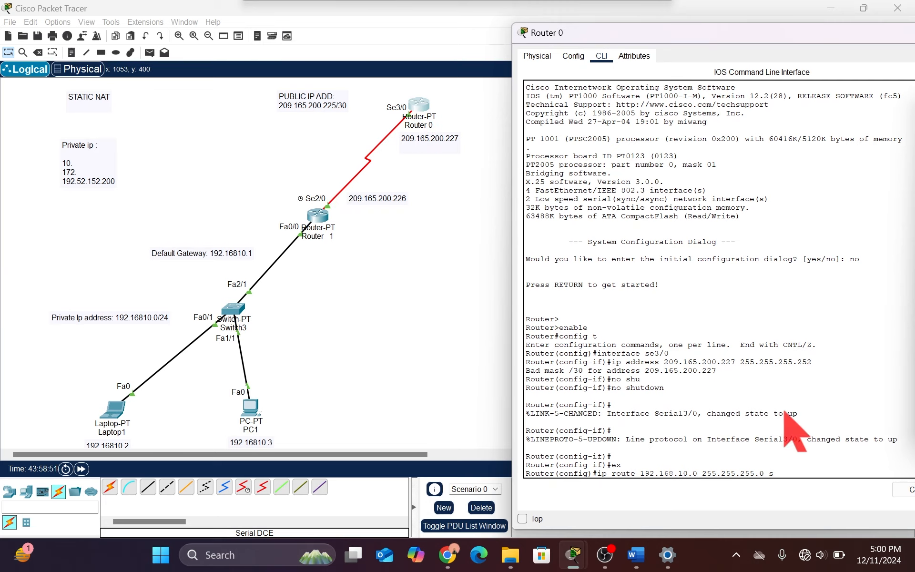
text(e)
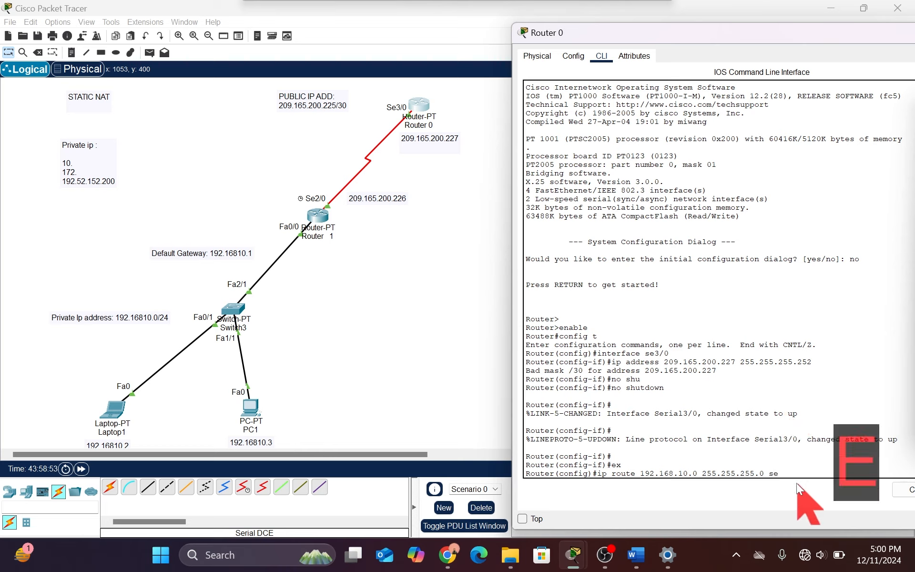
text(2)
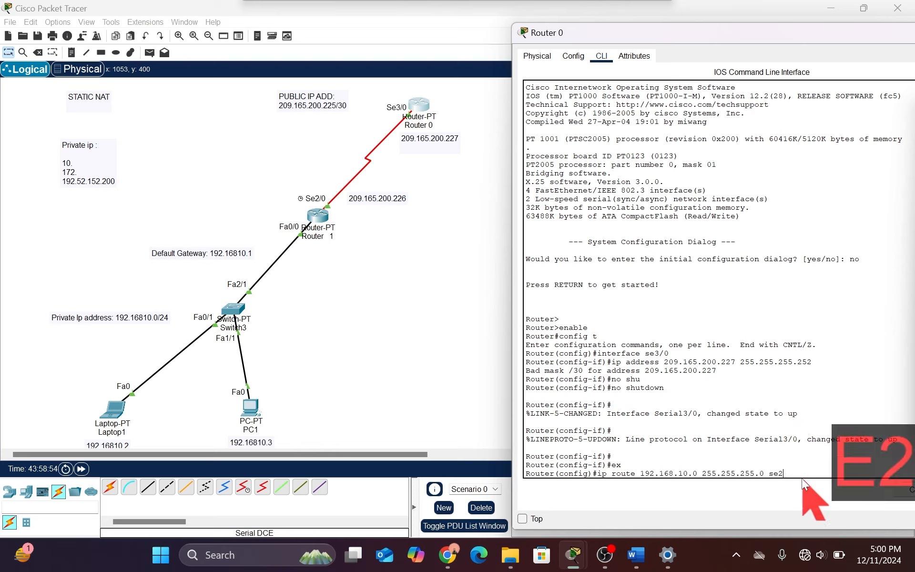
text(/0)
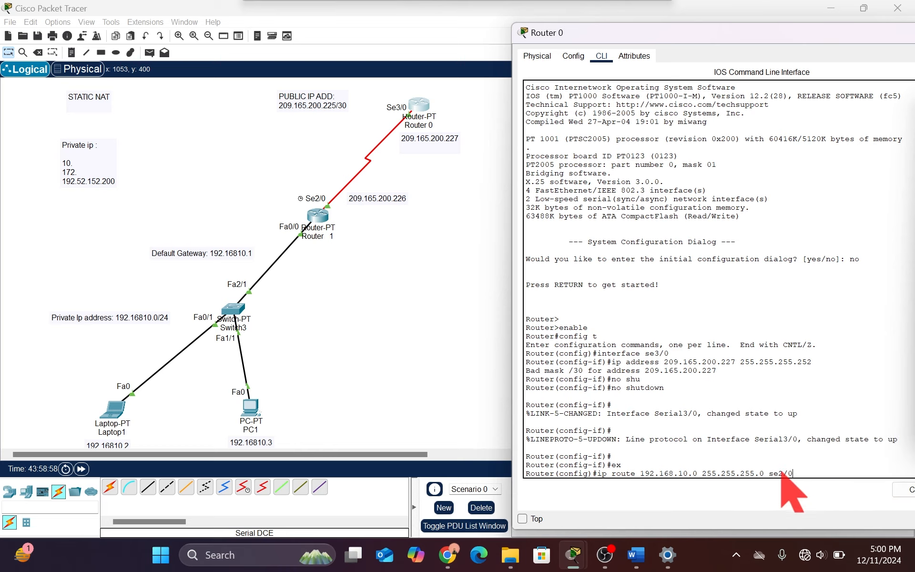
drag(803, 474, 760, 473)
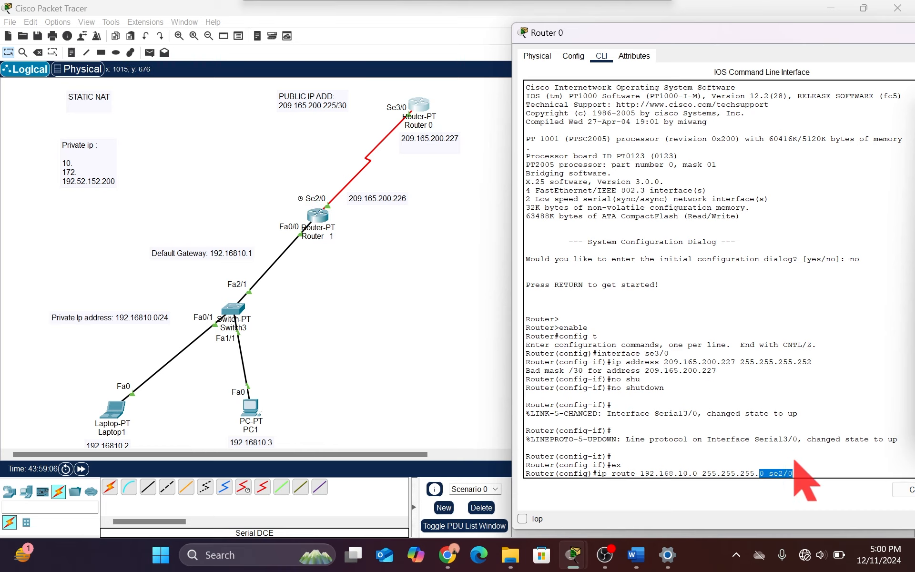
key(Return)
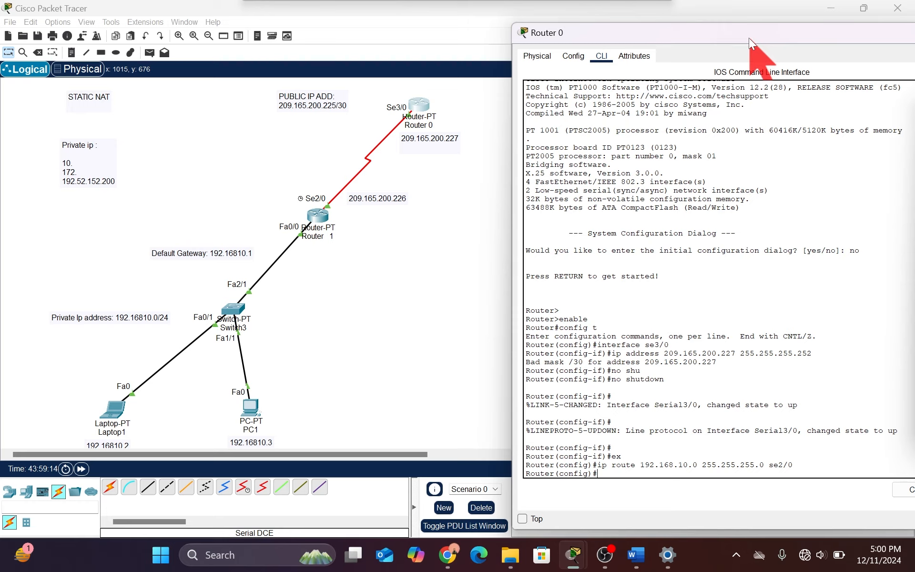
Step: Minimize the Router 0 window and open Router 1's command line, placed so the link to Router 0 stays visible
drag(722, 35, 641, 42)
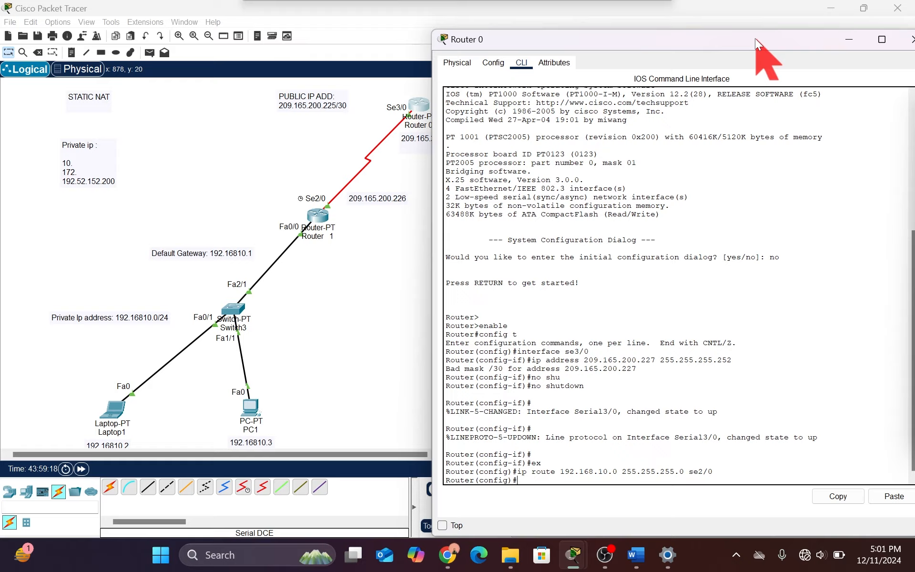
drag(754, 38, 671, 50)
click(828, 49)
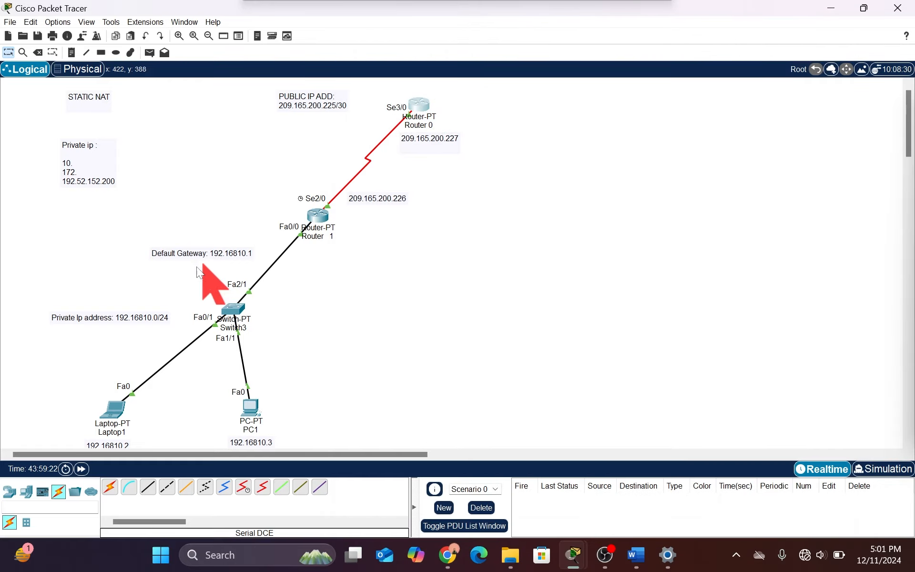
click(319, 220)
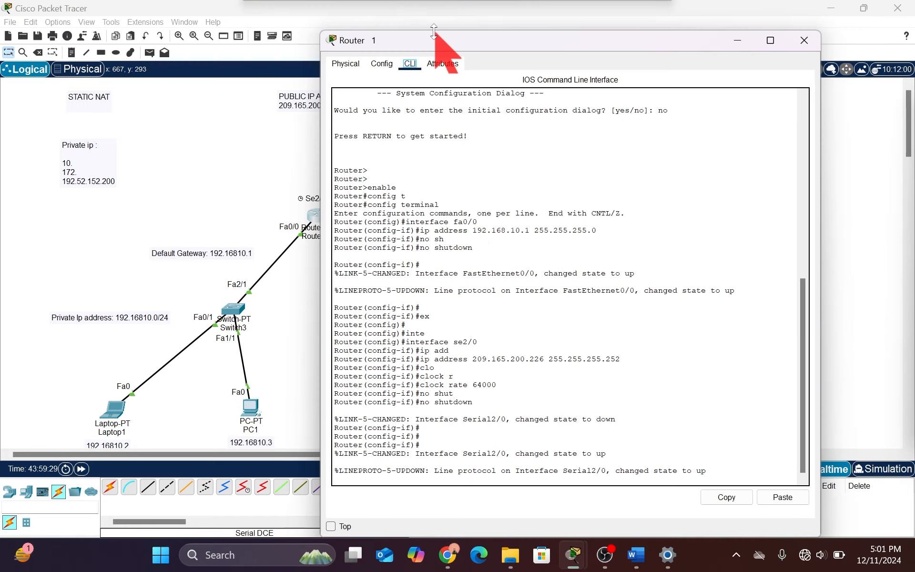
drag(432, 39, 492, 27)
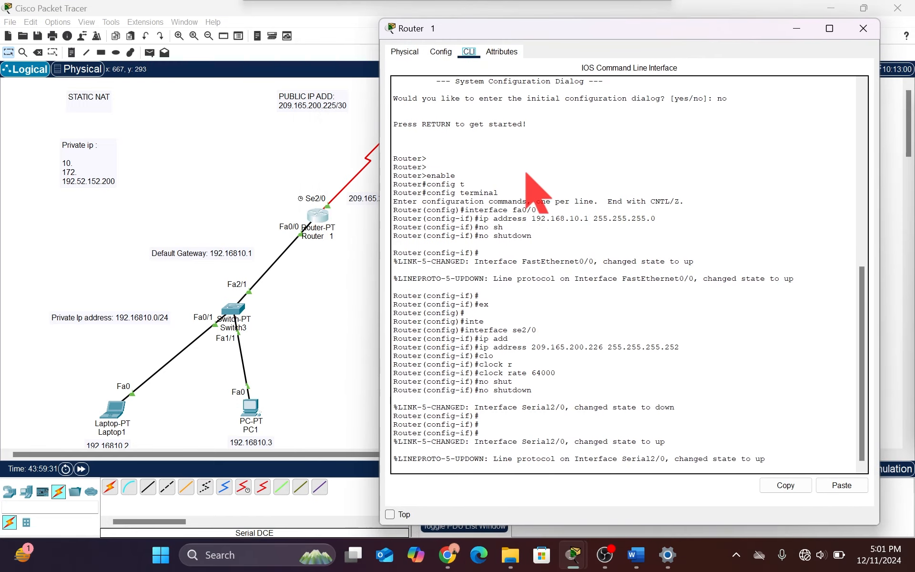
scroll(318, 273, right, 5)
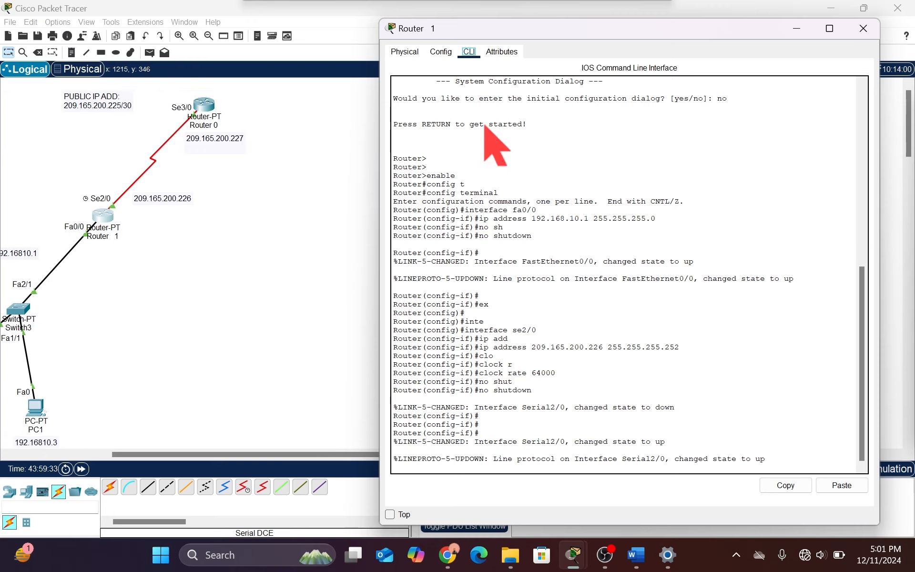
drag(519, 34, 334, 62)
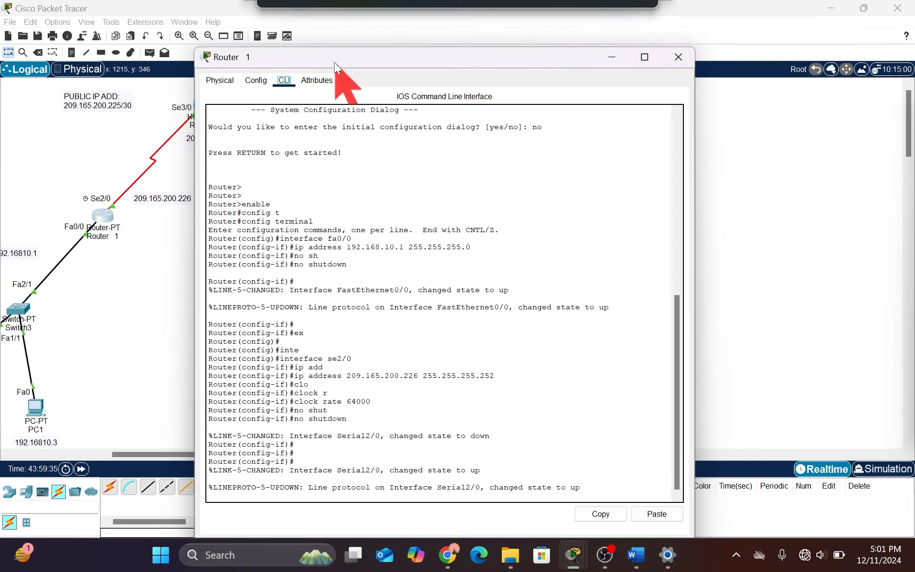
Step: Exit the se2/0 interface configuration on Router 1 to return to global configuration mode
key(shift)
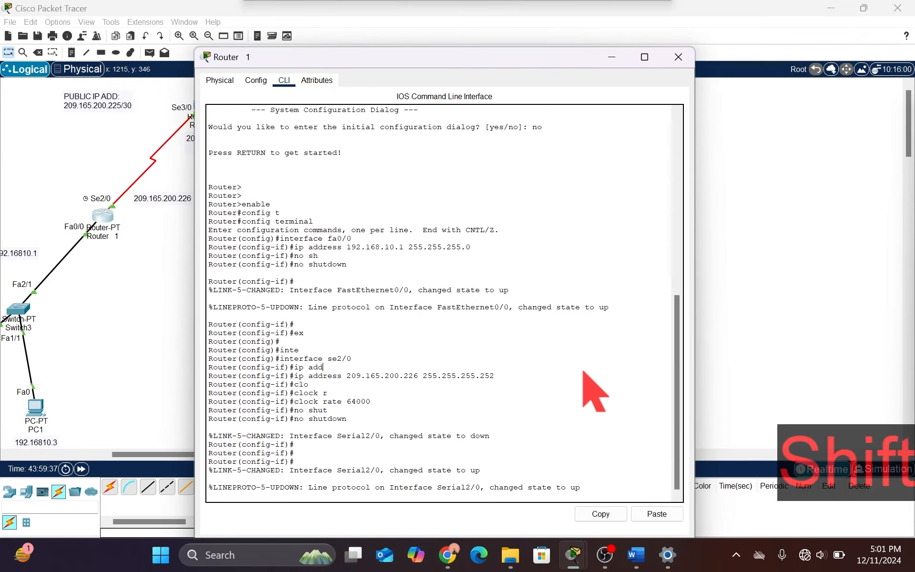
key(Return)
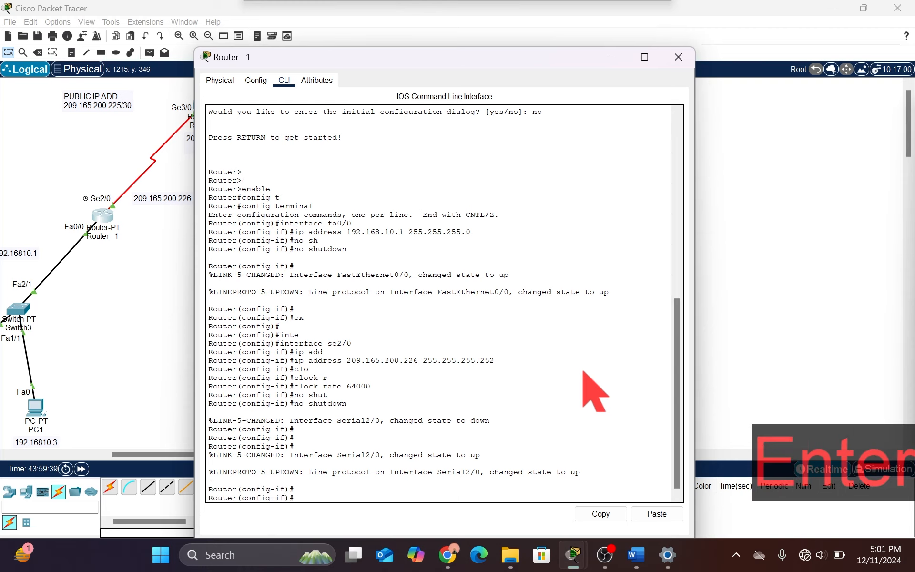
text(ex)
key(Return)
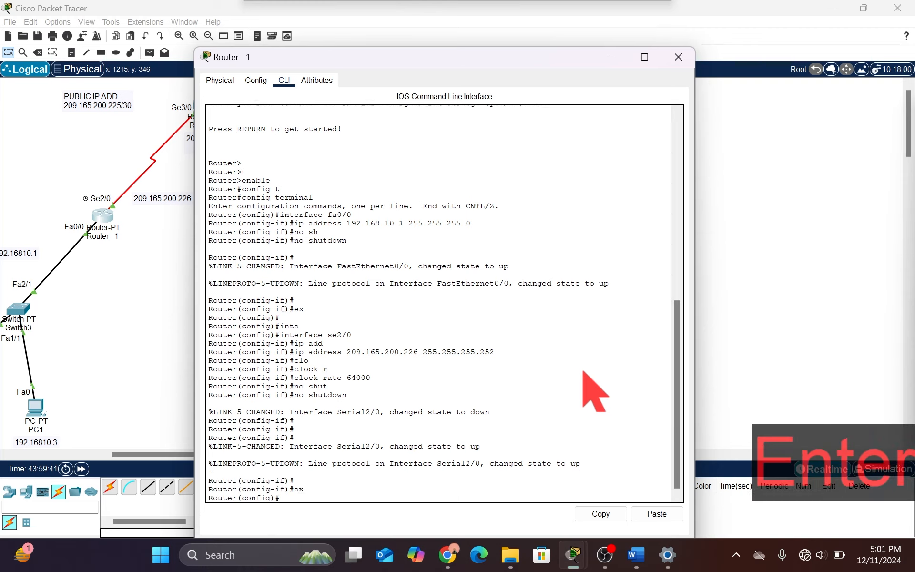
Step: Add a default route on Router 1 for 0.0.0.0 with mask 0.0.0.0 through interface se2/0
text(ip route )
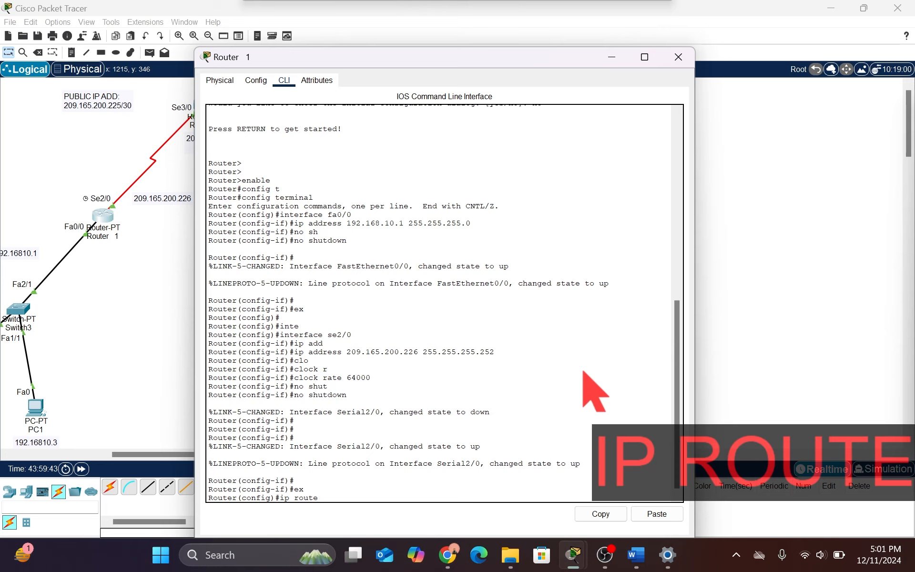
text(0)
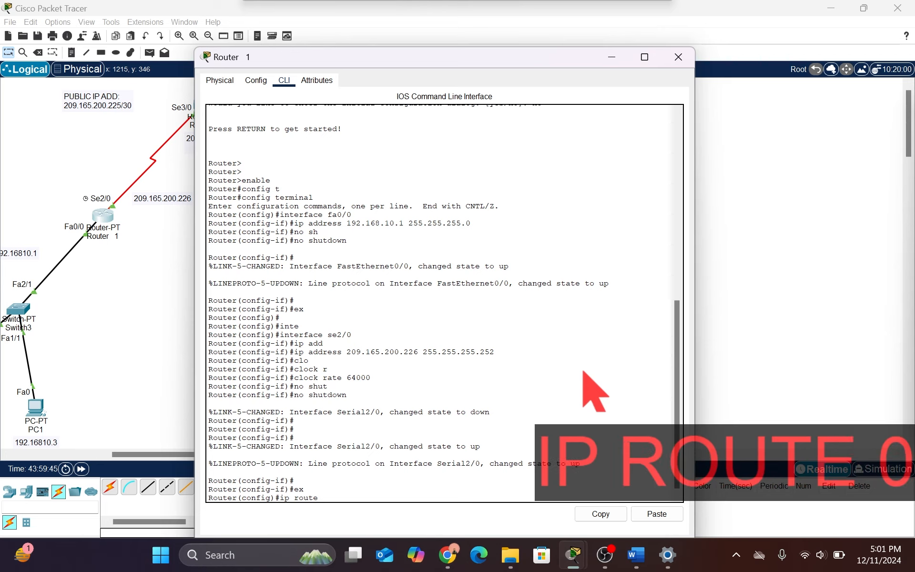
text(.0.)
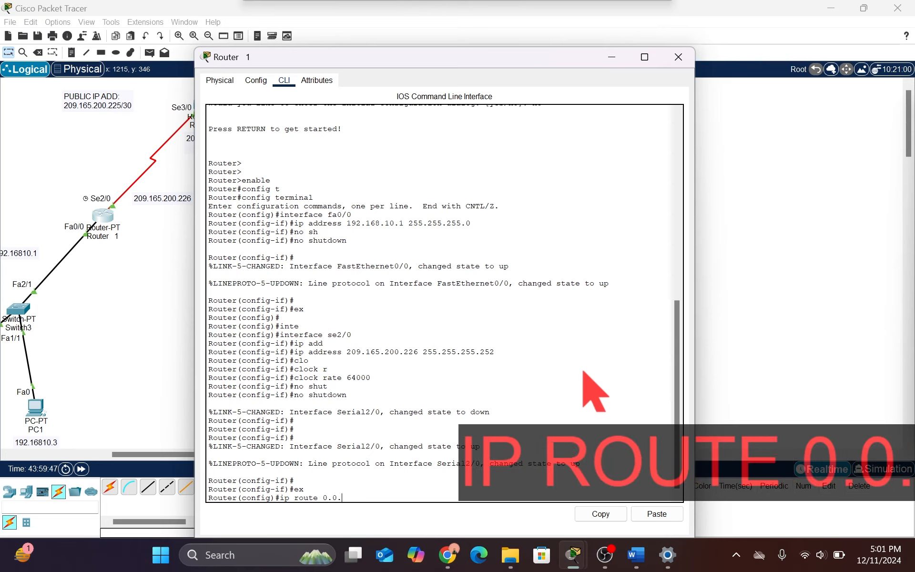
text(0.0 )
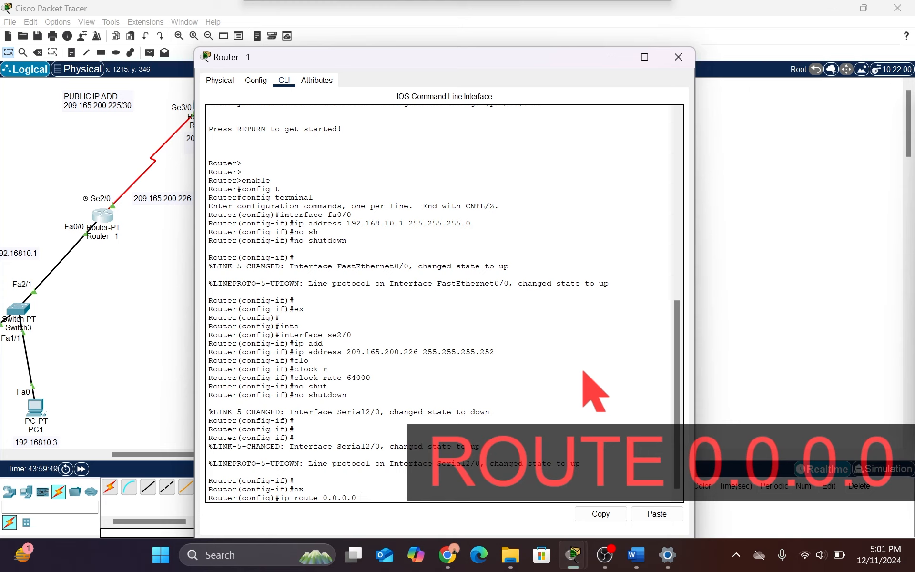
text(0.0.0)
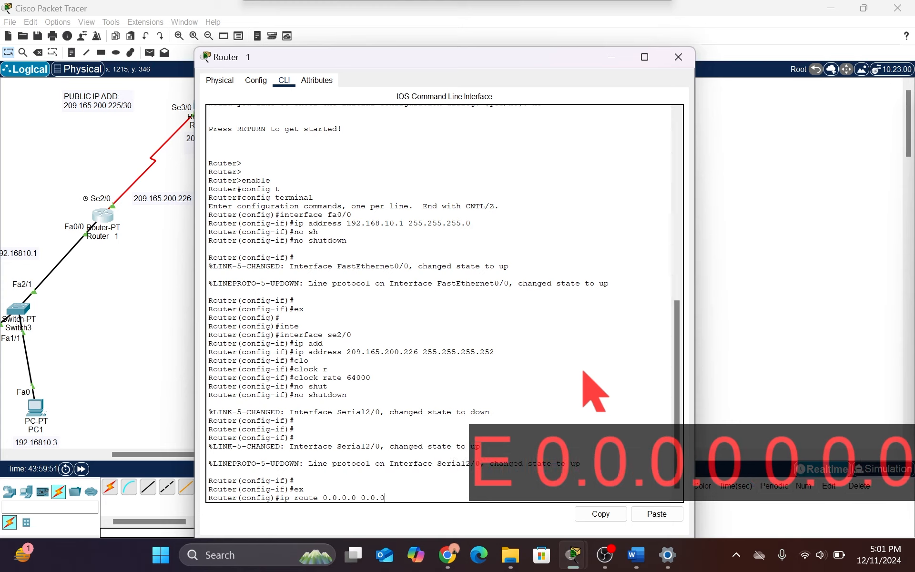
text(.0)
text( s)
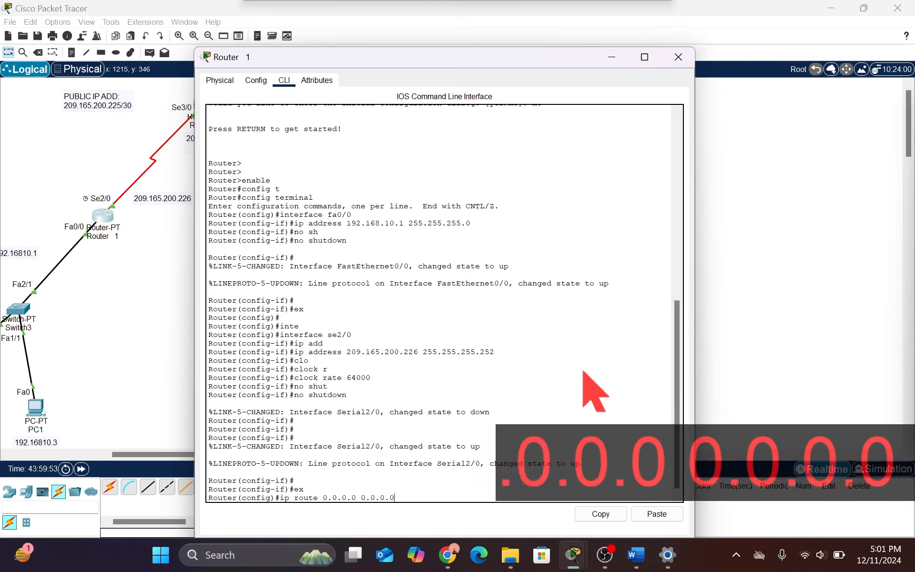
text(e)
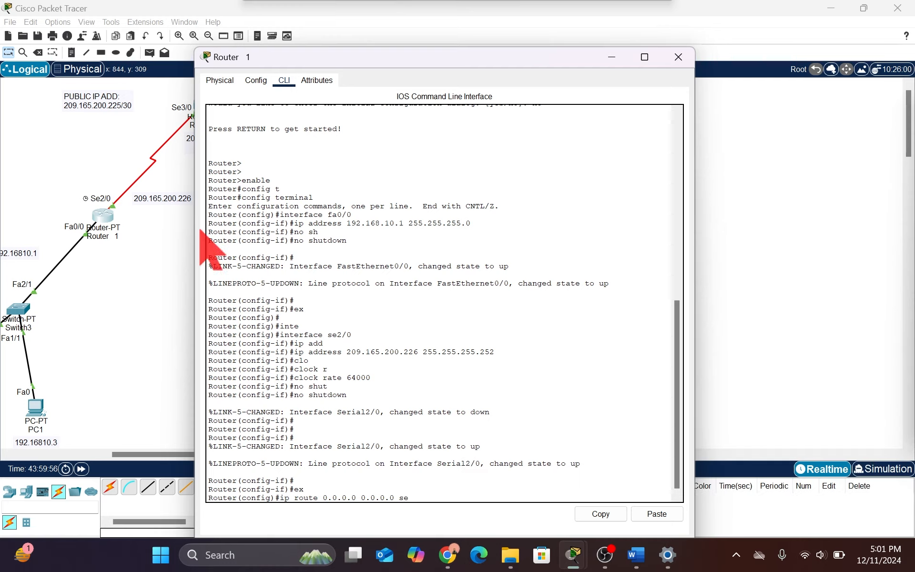
text(2)
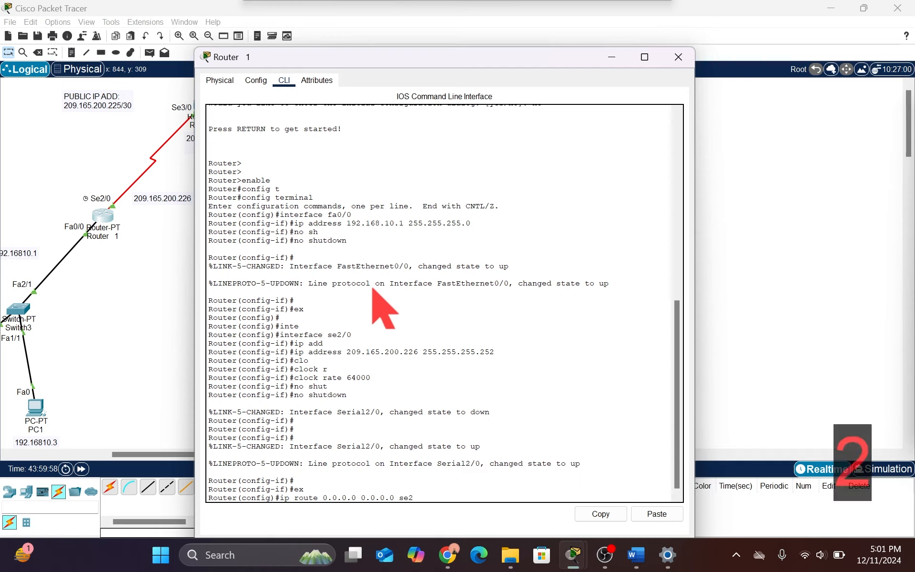
text(/0)
key(Return)
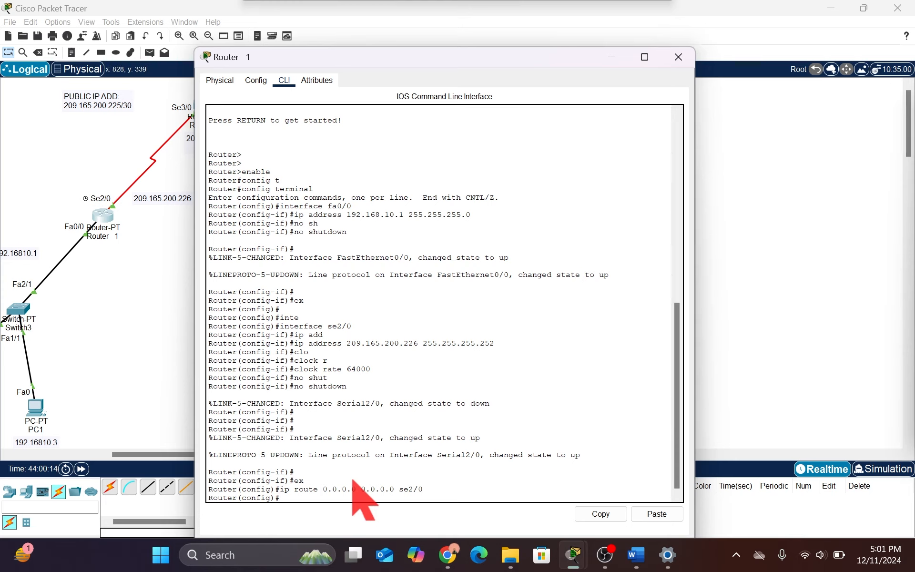
key(Return)
key(Return)
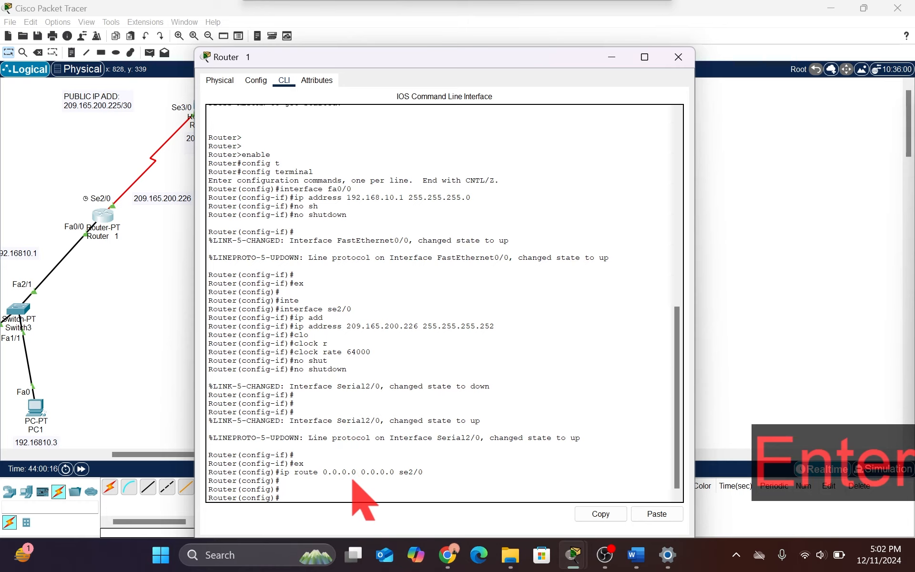
Step: Enter the start of a static inside source NAT command on Router 1 with Laptop1's private address 192.168.10.2
text(ip nat)
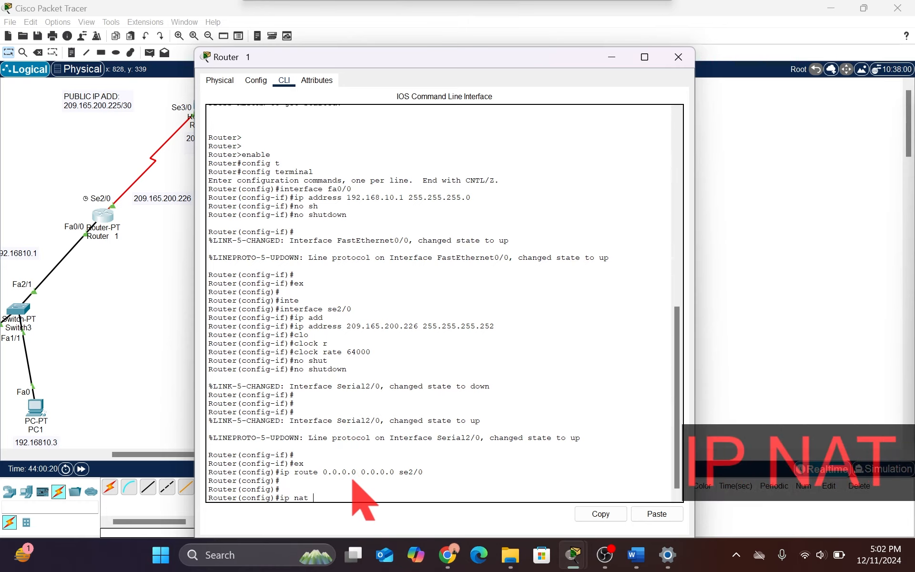
text( inside)
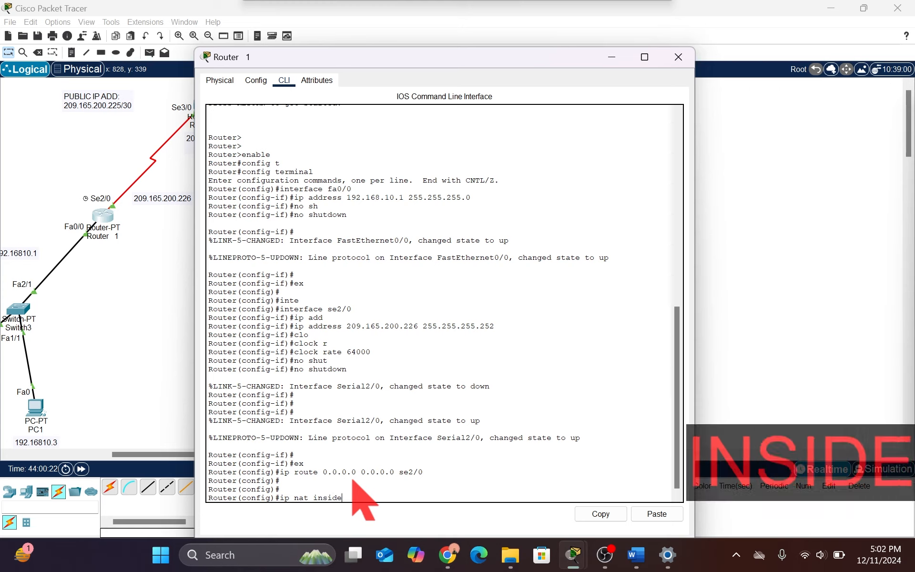
text( sou)
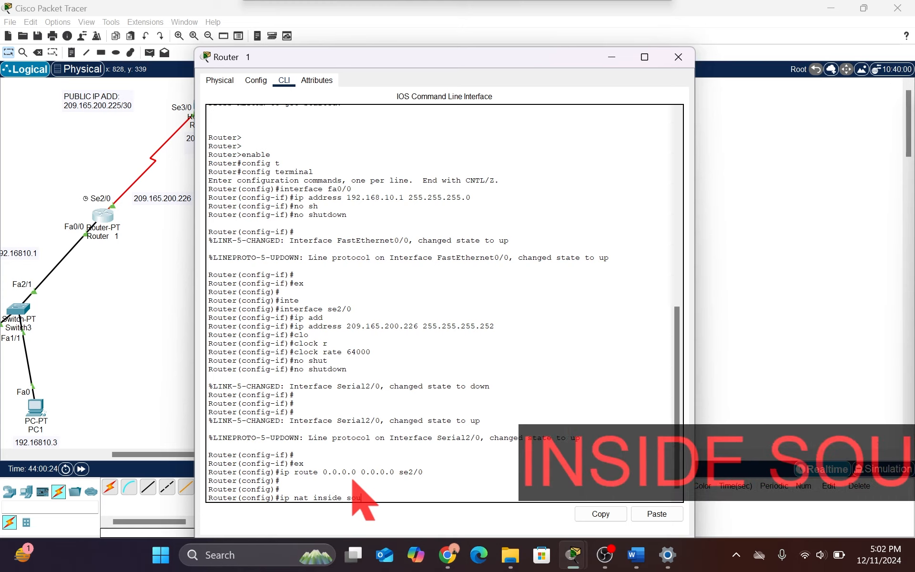
text(rce )
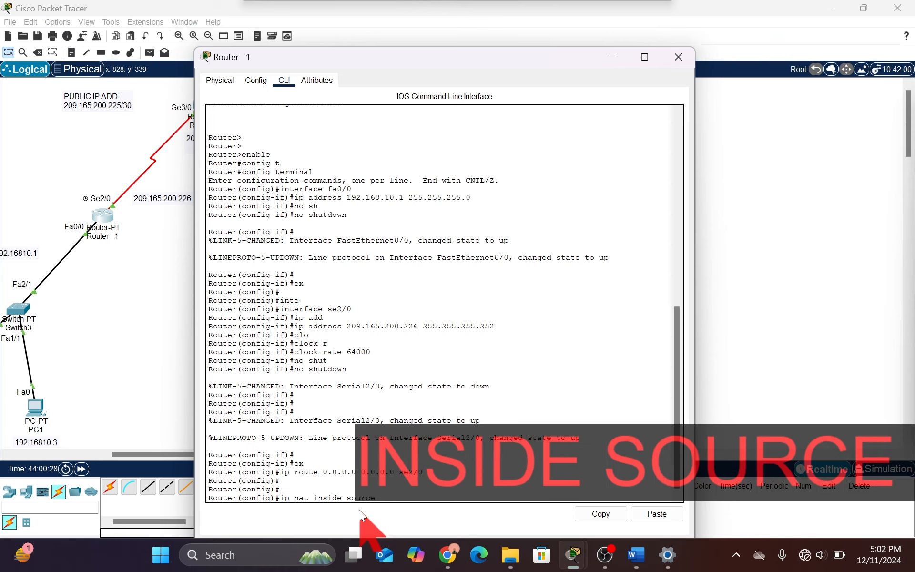
text(sta)
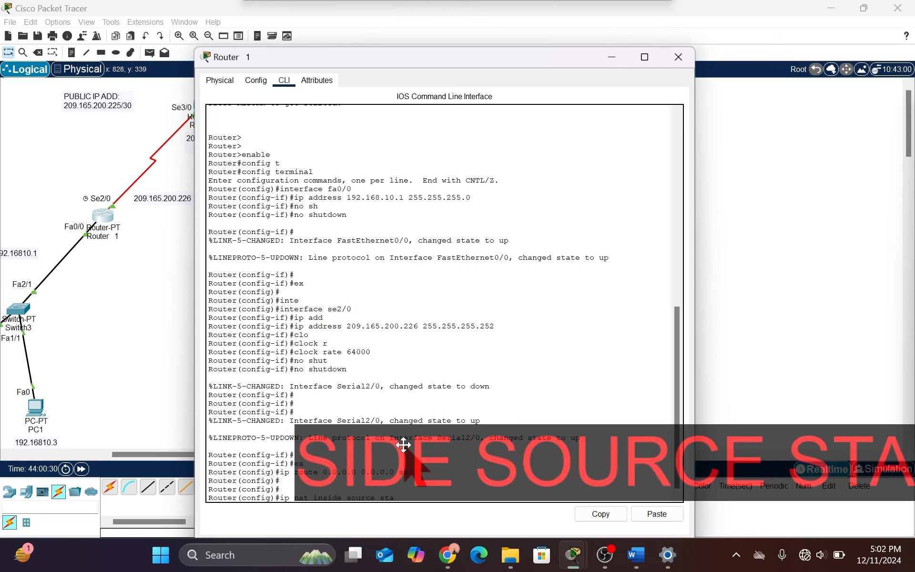
text(tic)
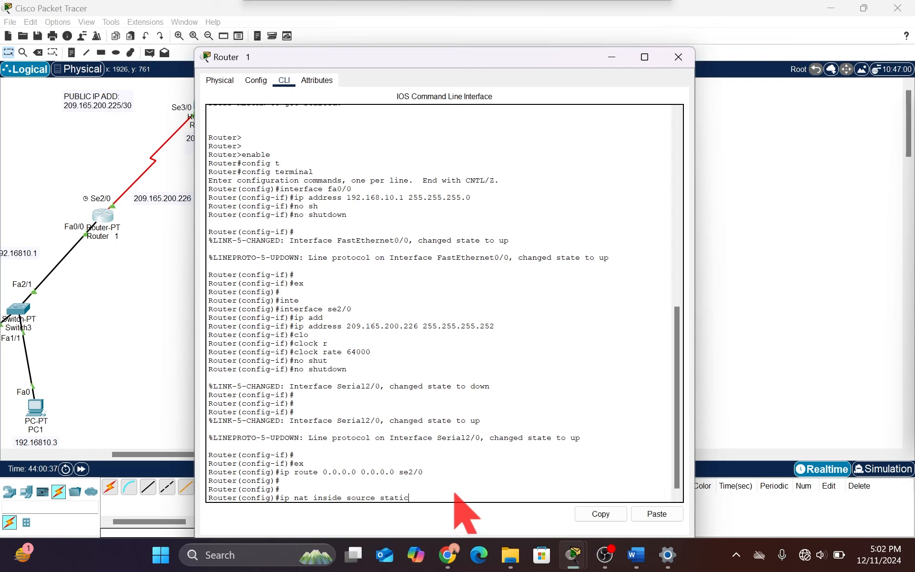
text(1)
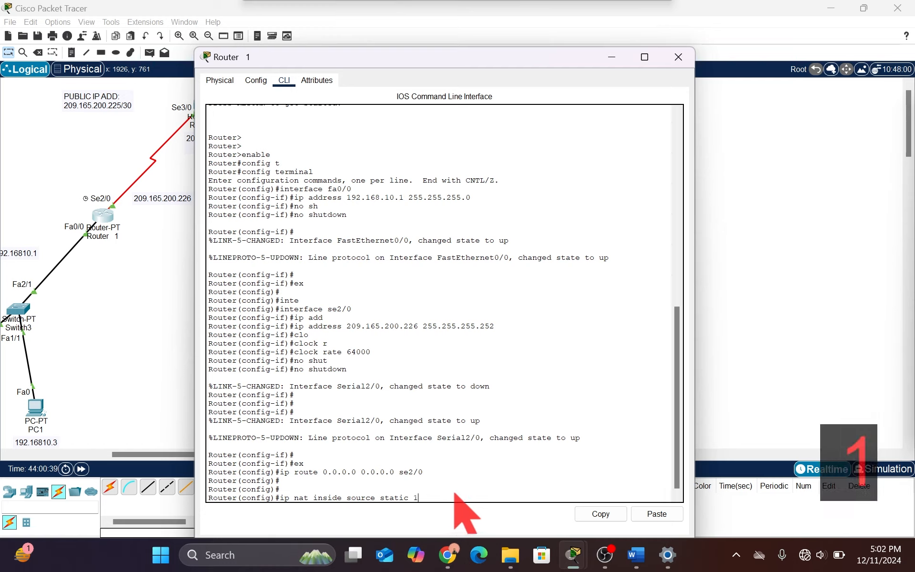
text(92.168.10.)
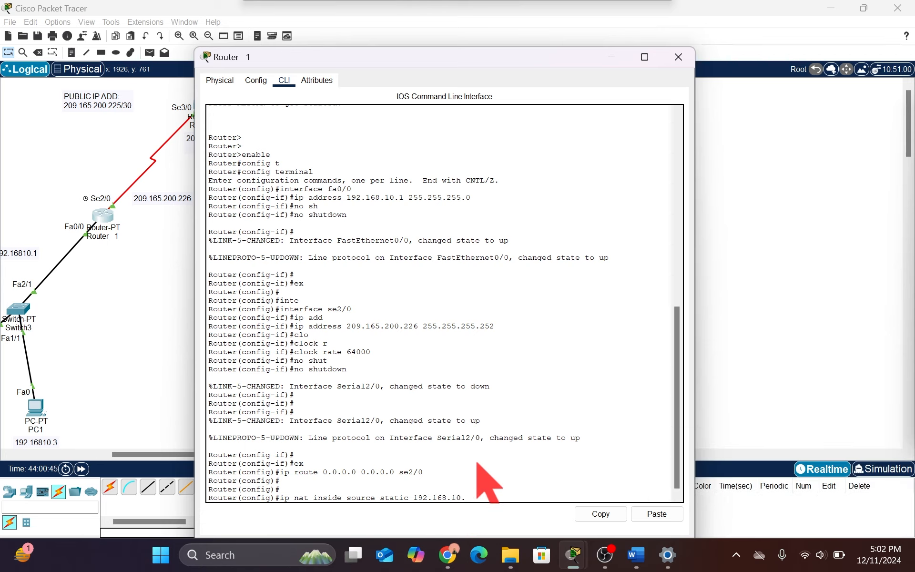
scroll(94, 407, left, 3)
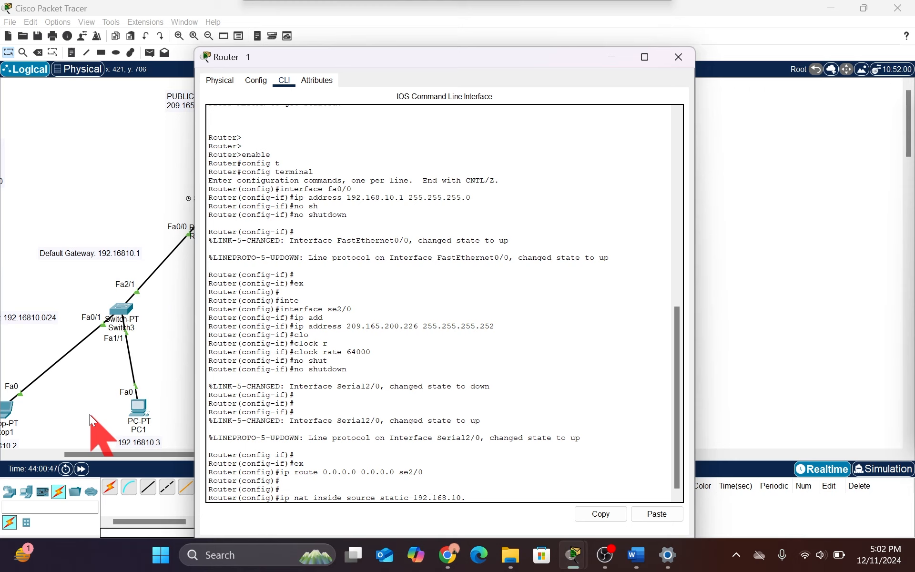
scroll(90, 414, down, 1)
scroll(90, 413, left, 3)
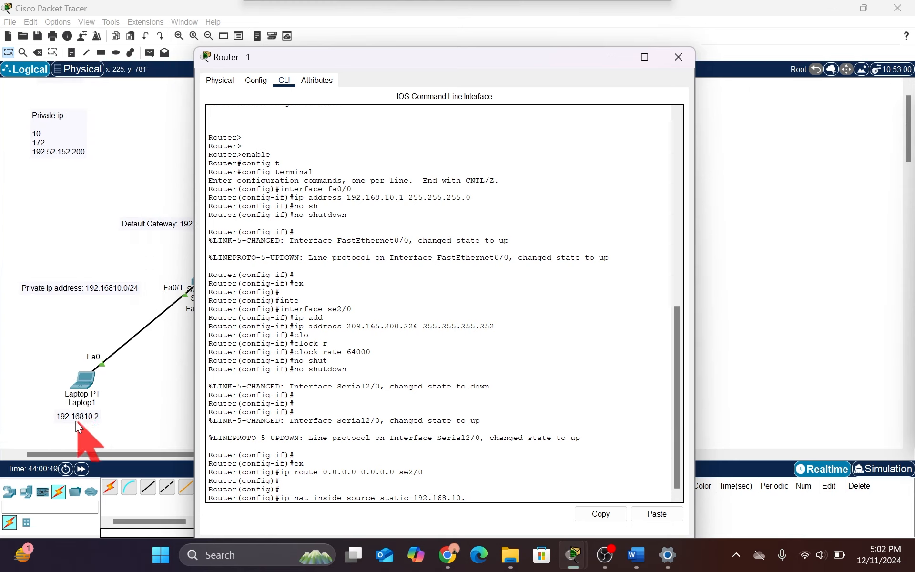
text(2)
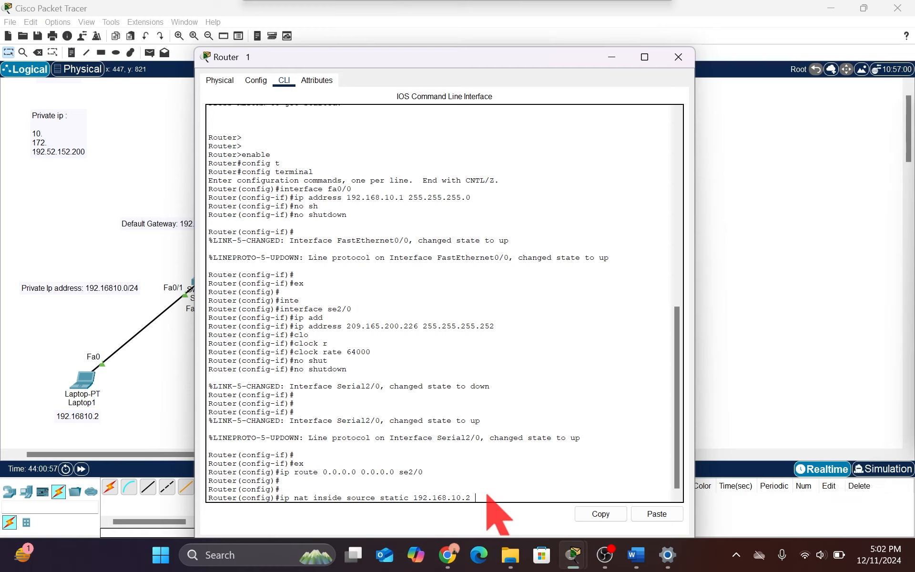
Step: Move the Router 1 window clear of the topology and complete the static NAT mapping with public address 209.165.200.228
drag(334, 58, 554, 99)
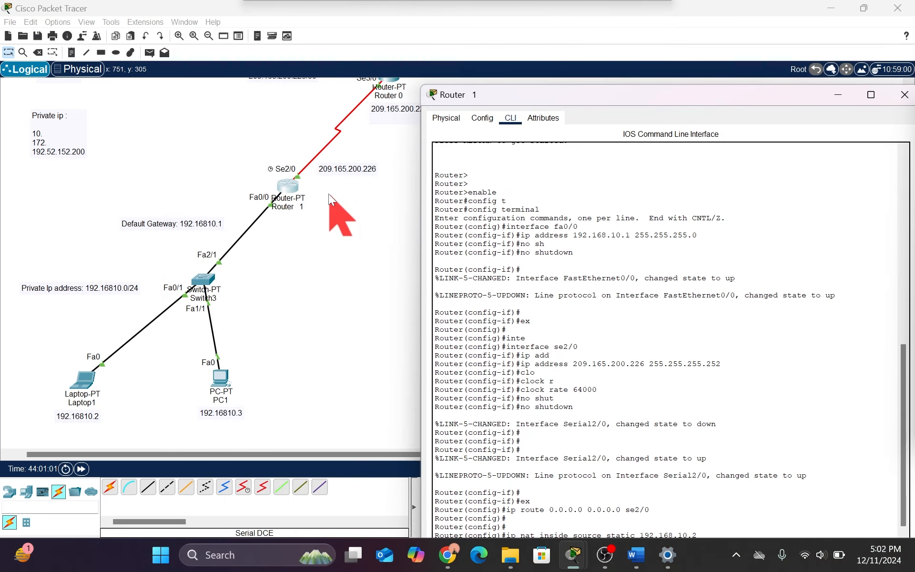
scroll(328, 194, up, 1)
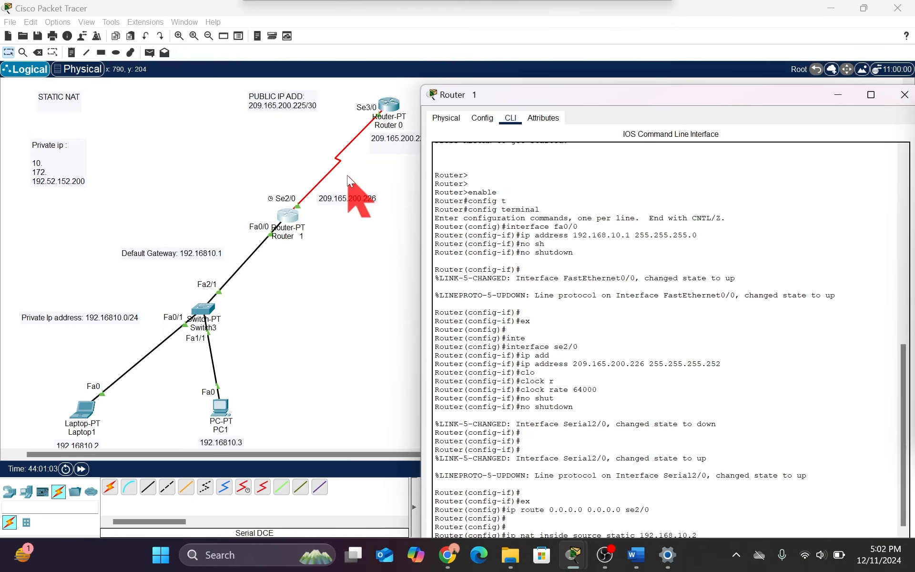
scroll(350, 188, right, 2)
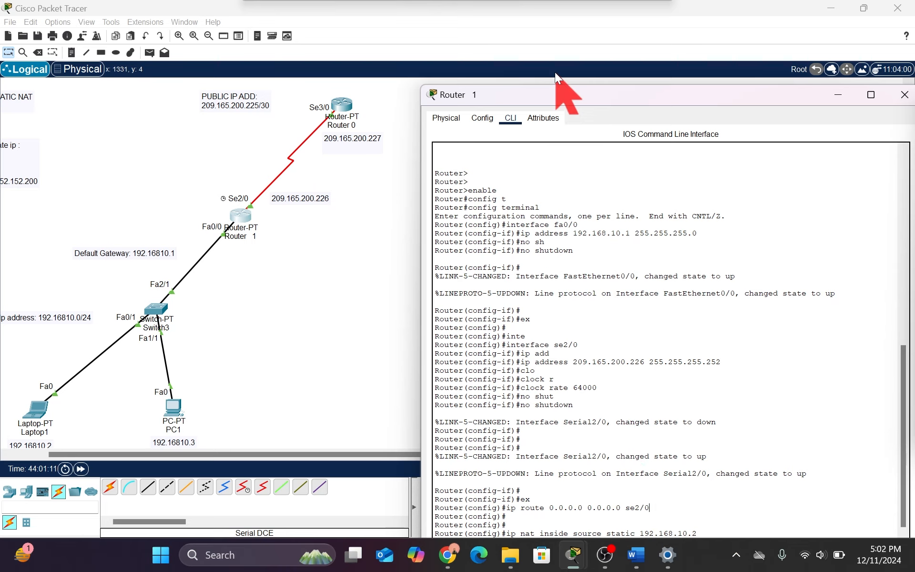
drag(555, 90, 549, 37)
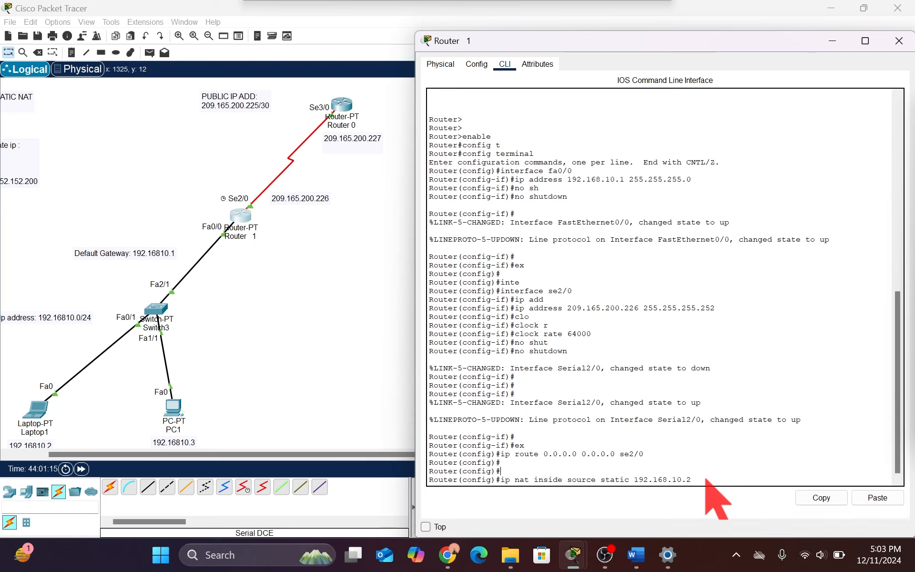
text(2)
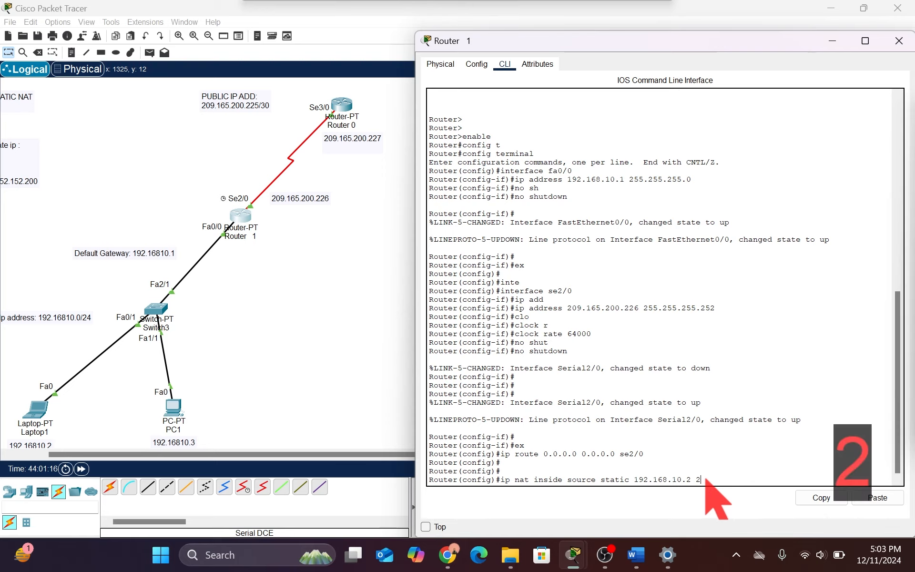
text(09)
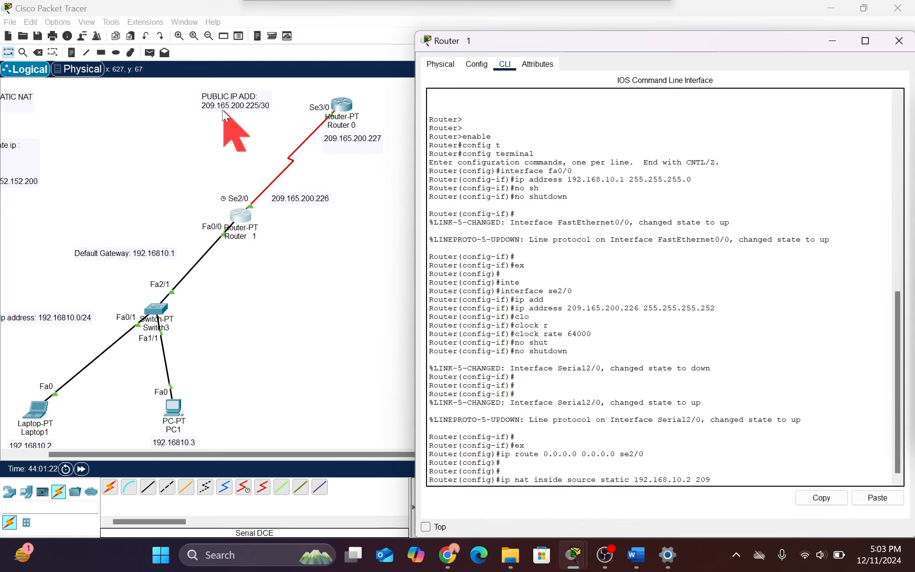
text(.)
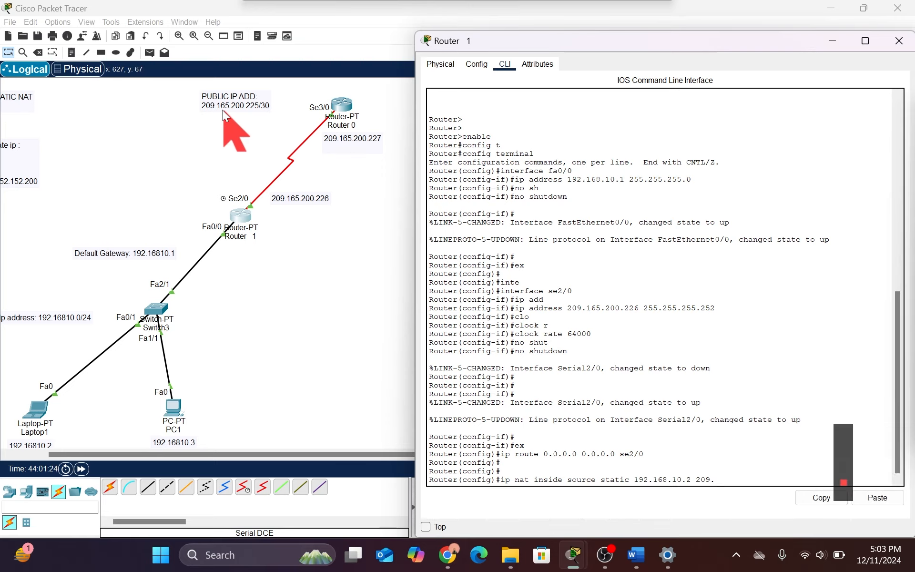
text(2)
key(BackSpace)
text(1)
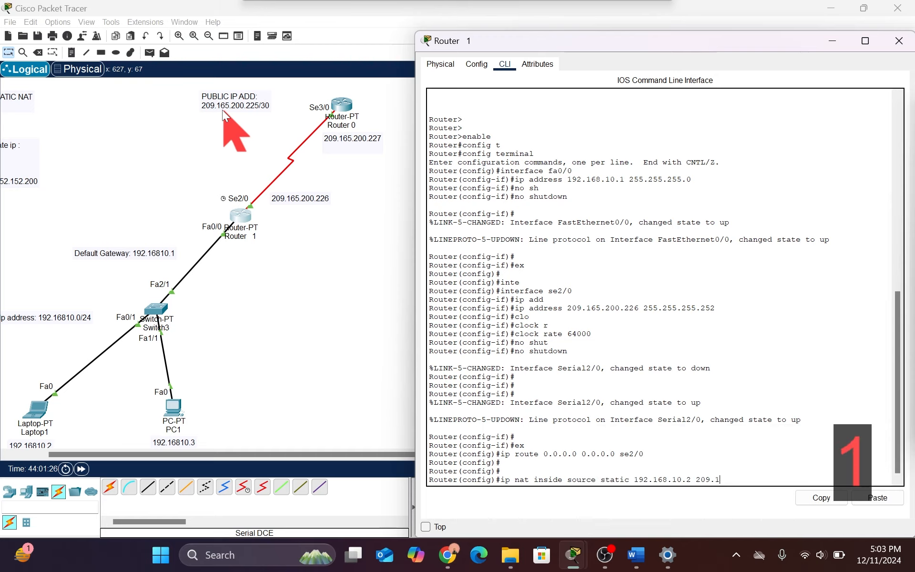
text(65.)
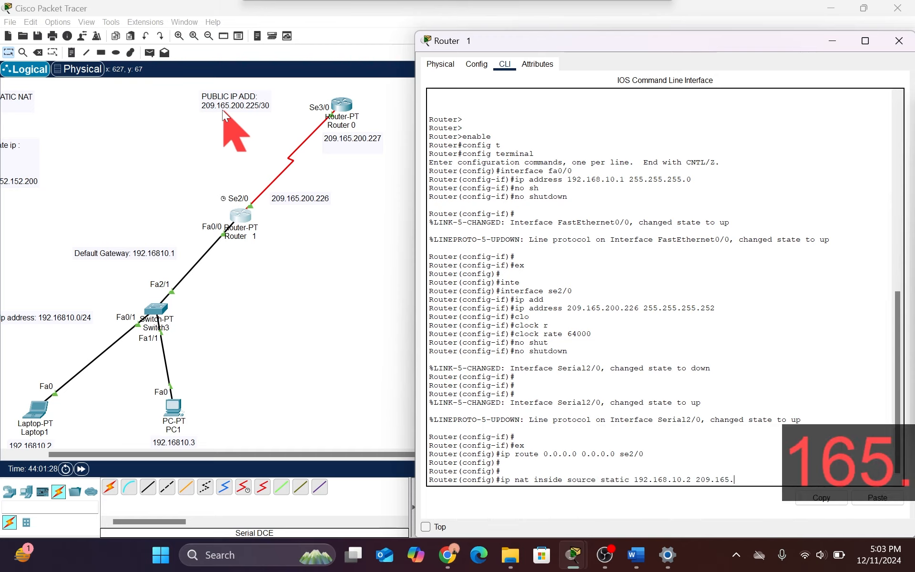
text(200)
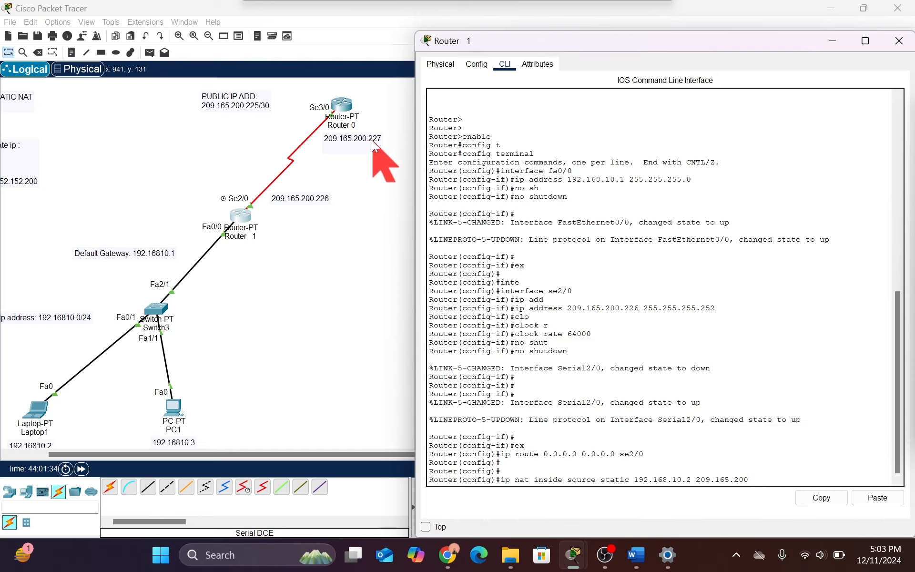
text(.228)
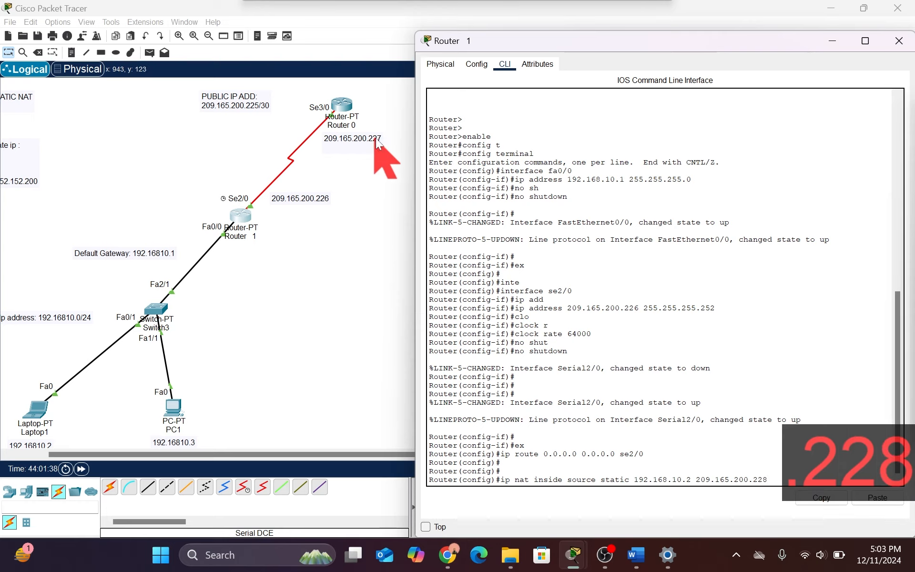
key(Return)
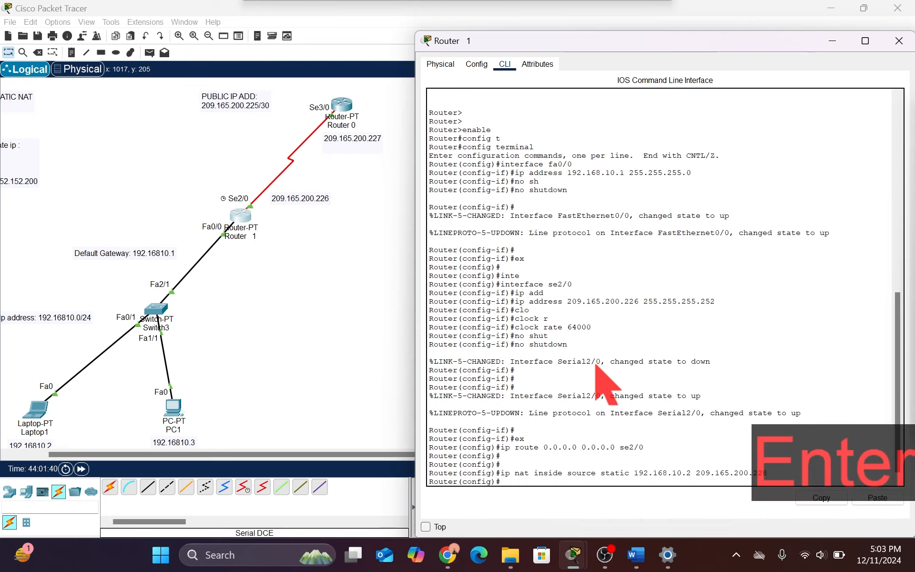
Step: Reuse the previous NAT command on Router 1 to map inside address 192.168.10.3 statically to 209.165.200.229
key(Up)
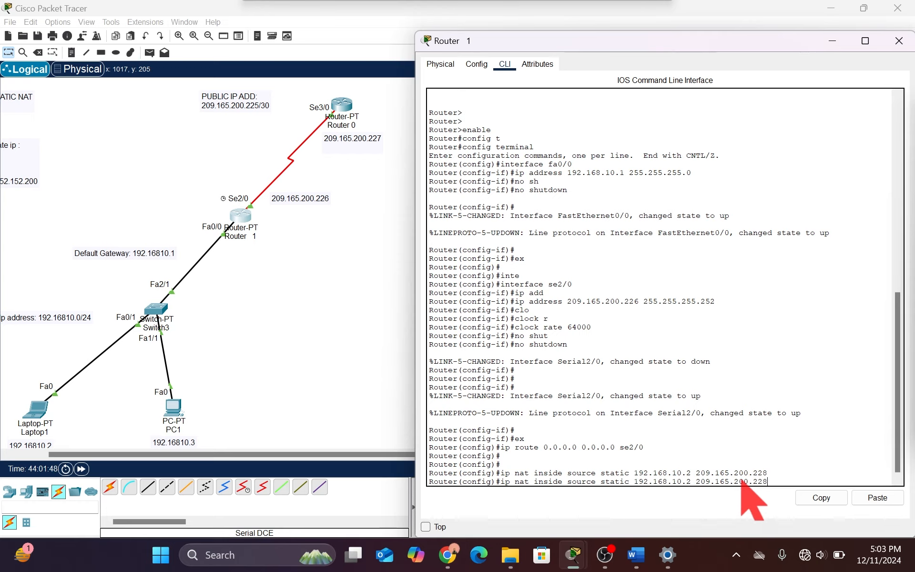
key(BackSpace)
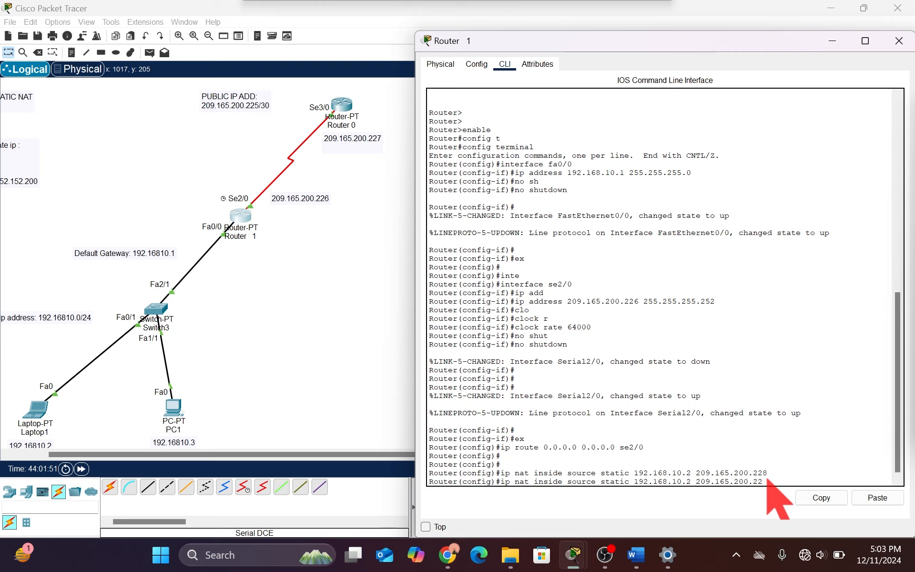
text(9)
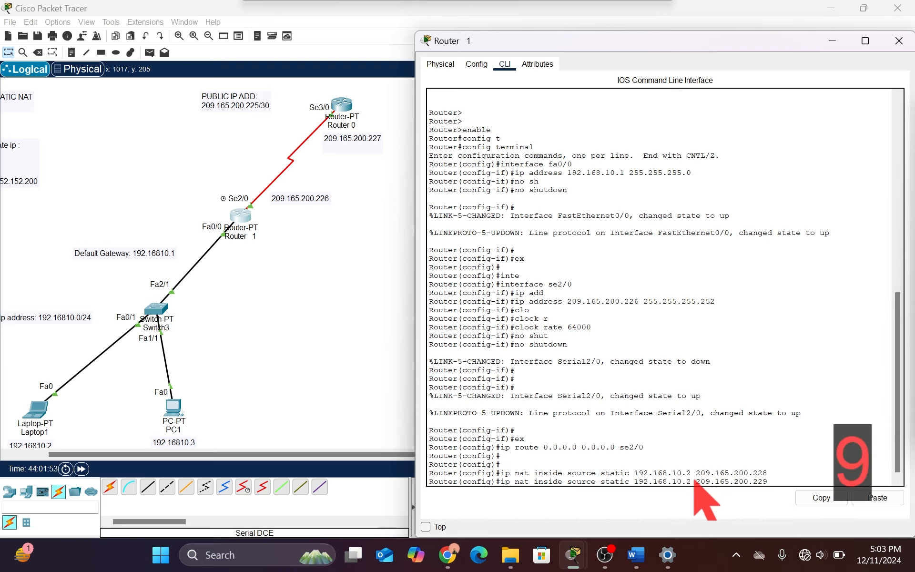
key(Left)
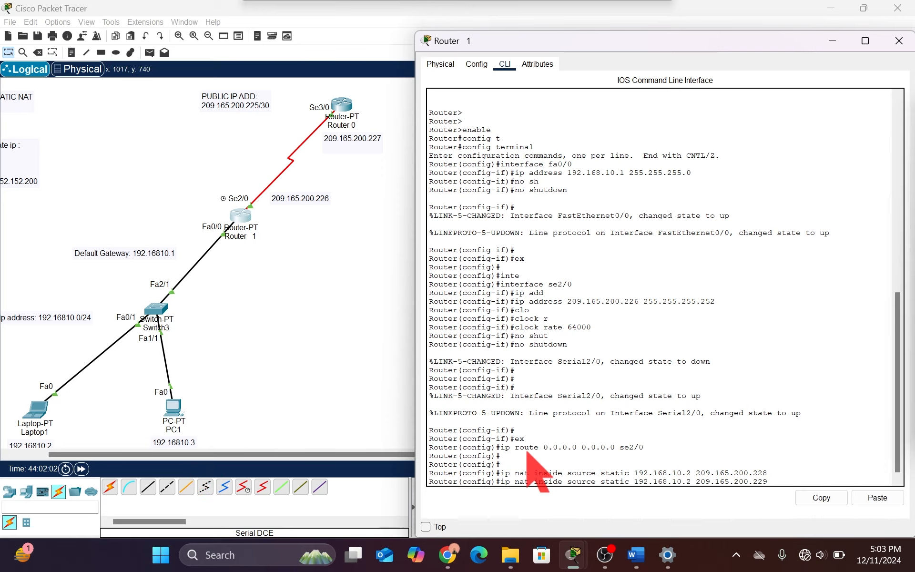
click(689, 484)
key(BackSpace)
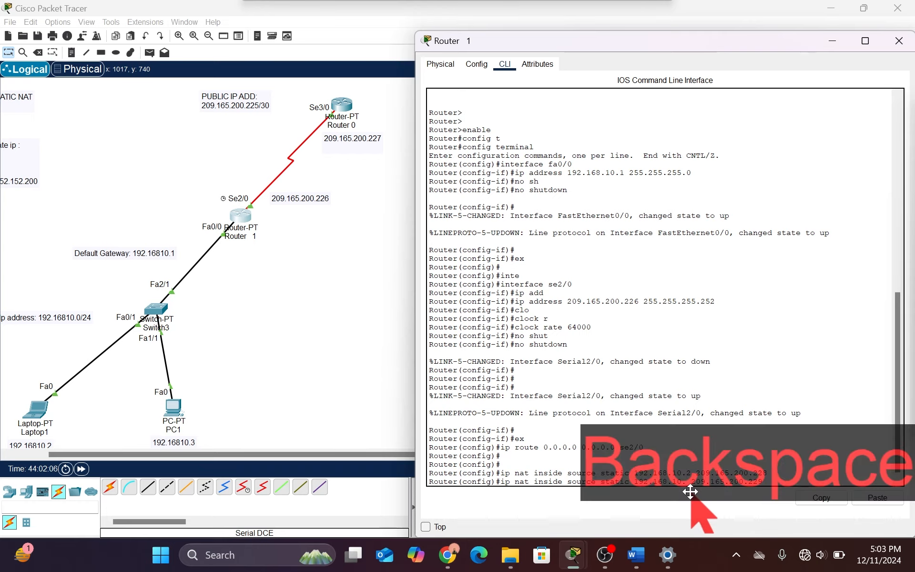
text(3)
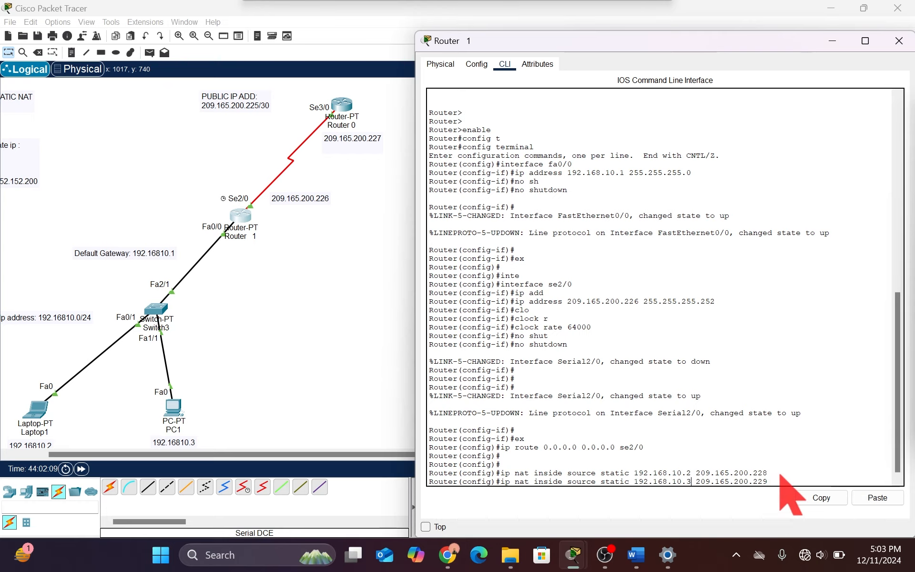
key(Return)
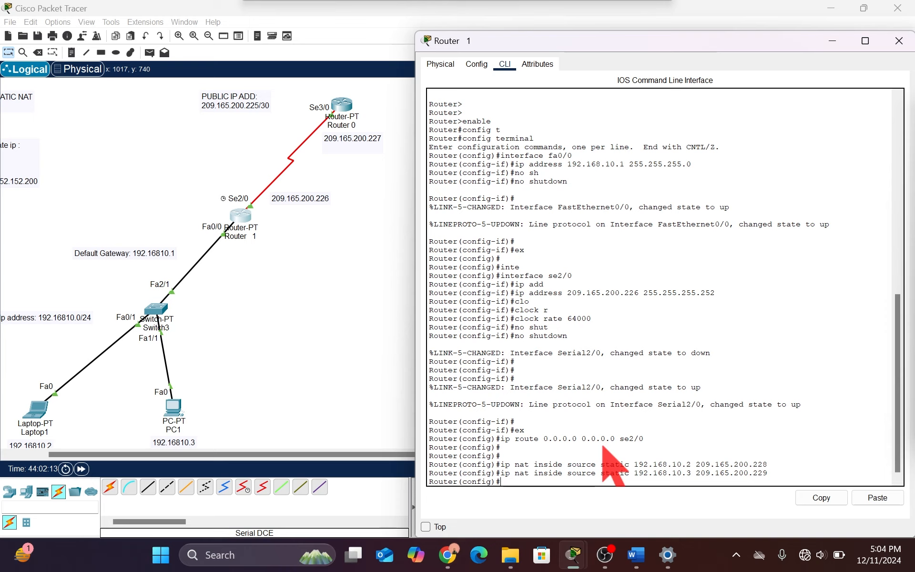
key(Return)
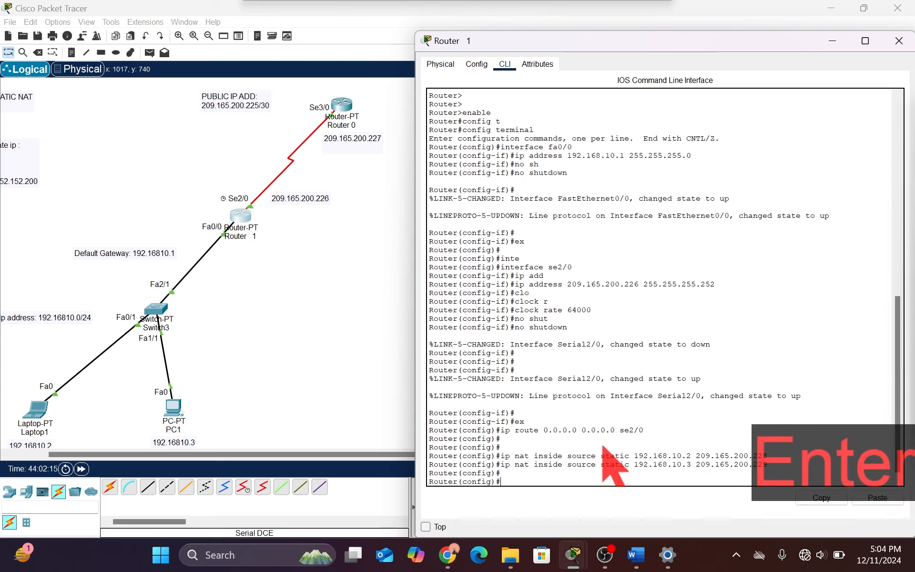
text(in)
key(BackSpace)
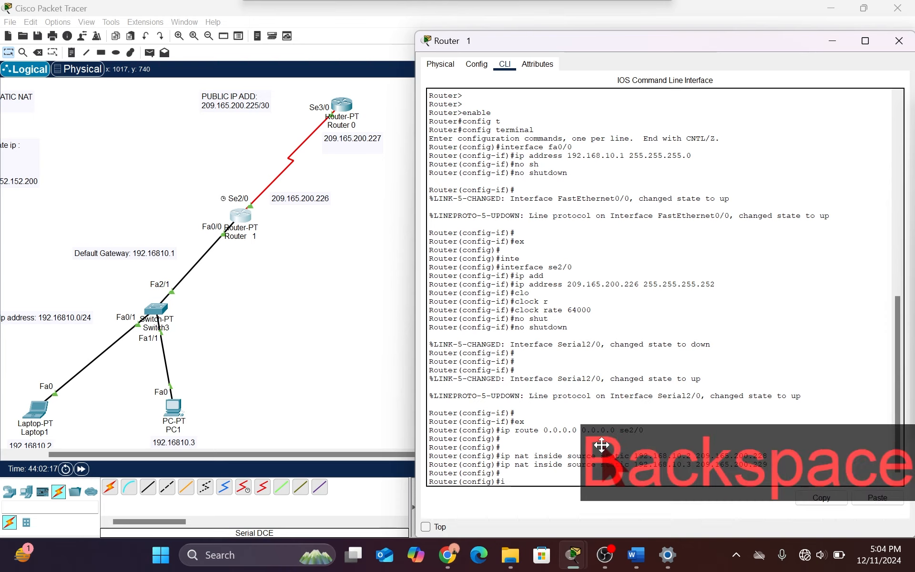
text(p nat)
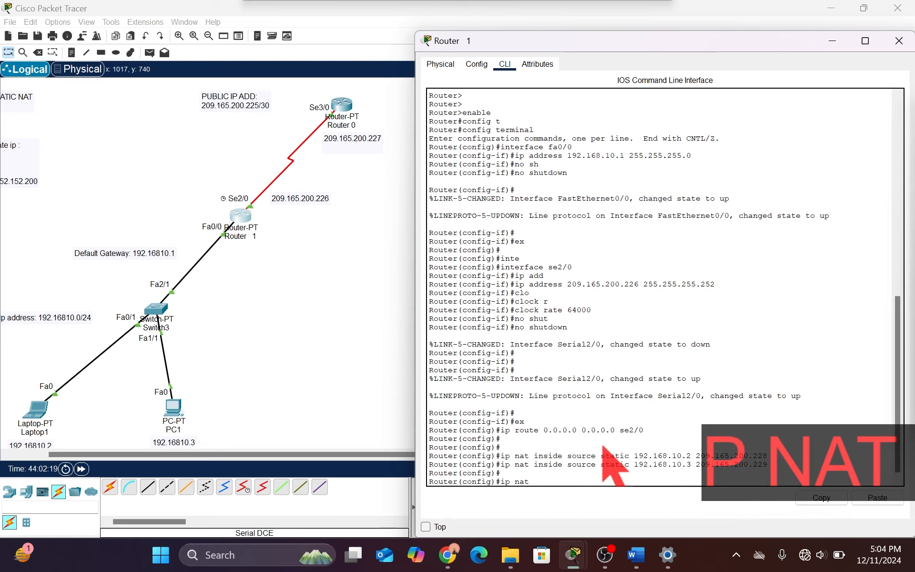
text( inside)
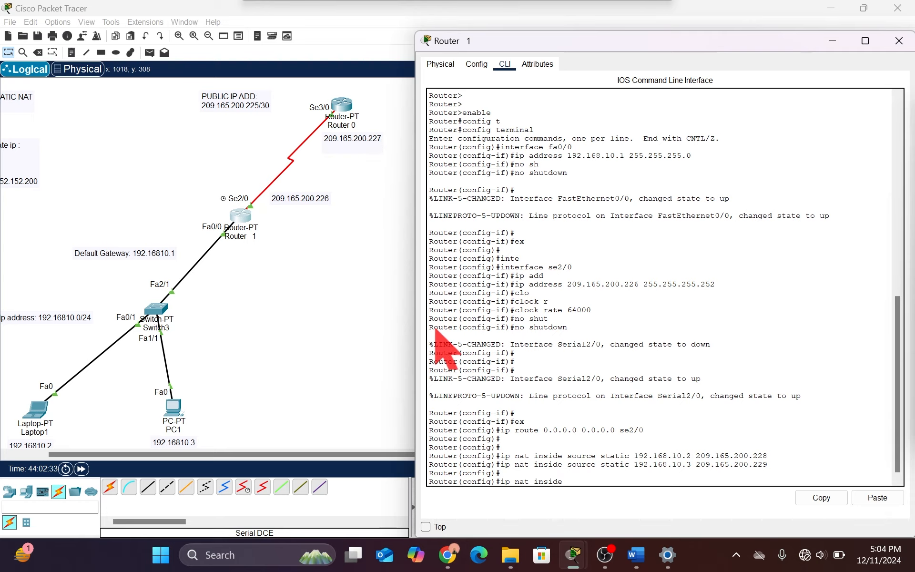
key(BackSpace)
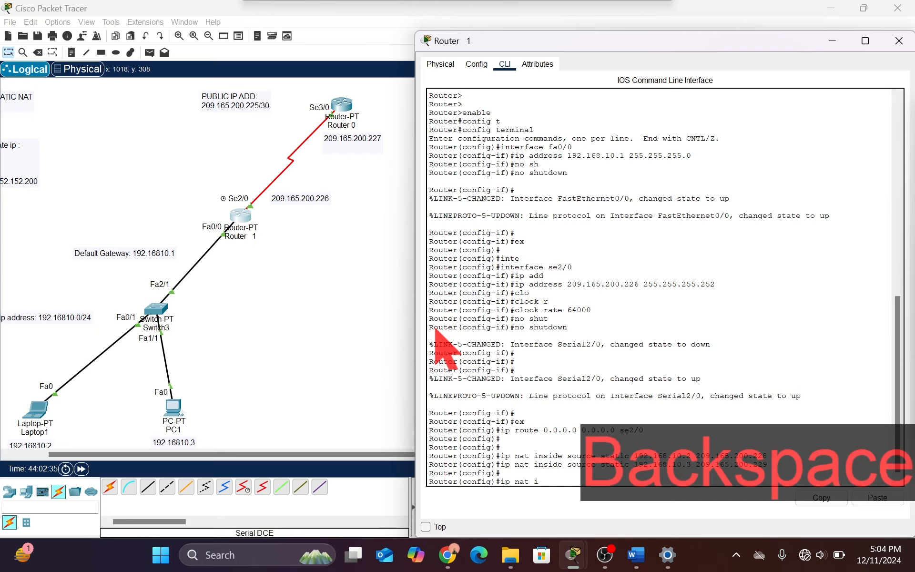
Step: Enter configuration of interface fa0/0 on Router 1 and designate it as the NAT inside interface
text(intr)
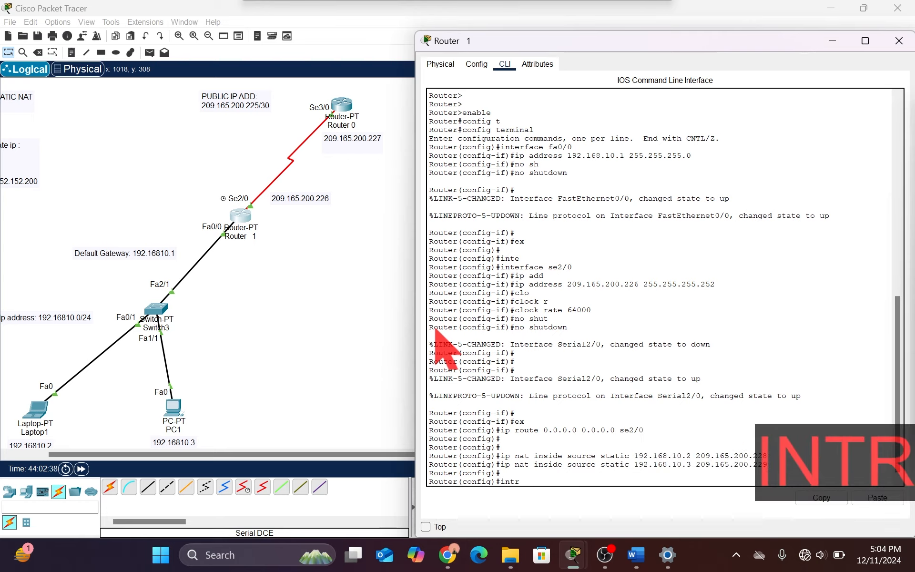
key(BackSpace)
text(erface)
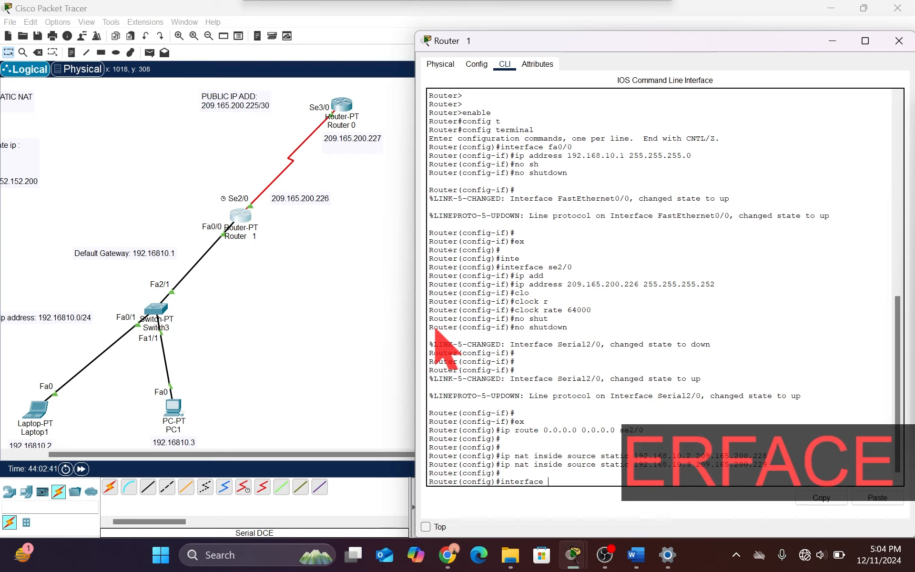
text( fa)
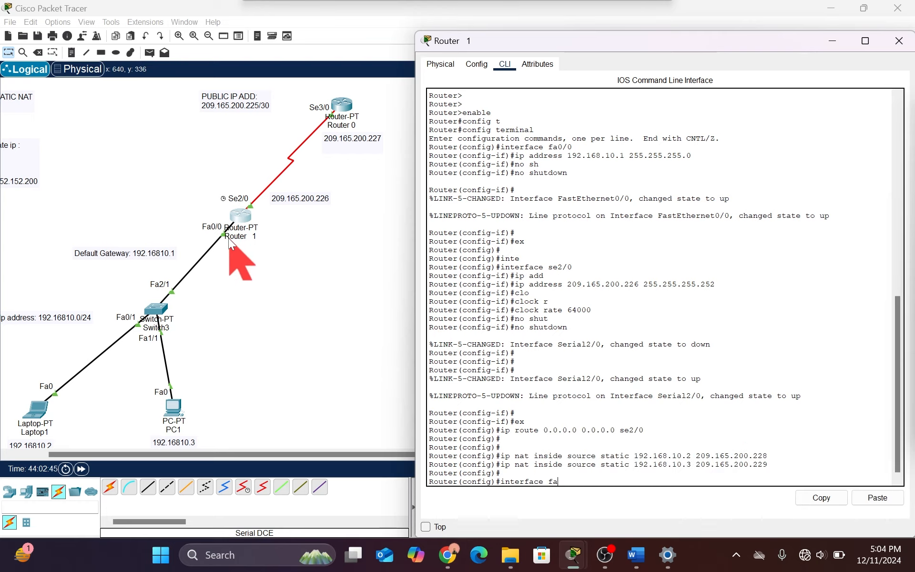
text(0/0)
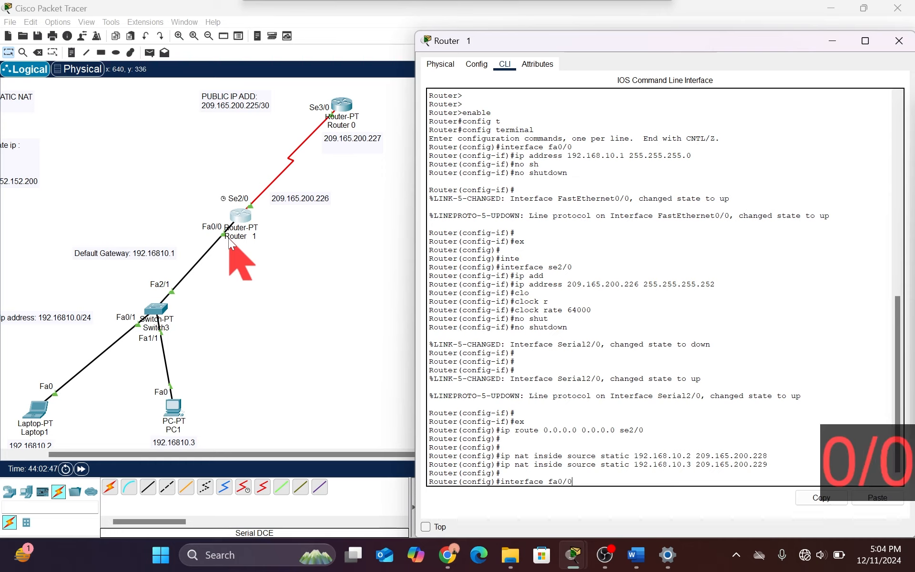
key(Return)
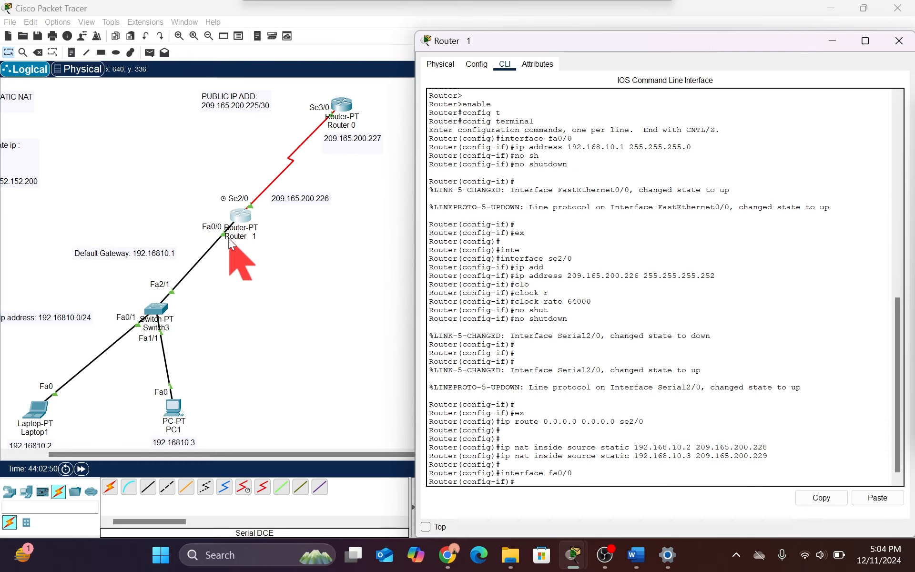
text(ip na)
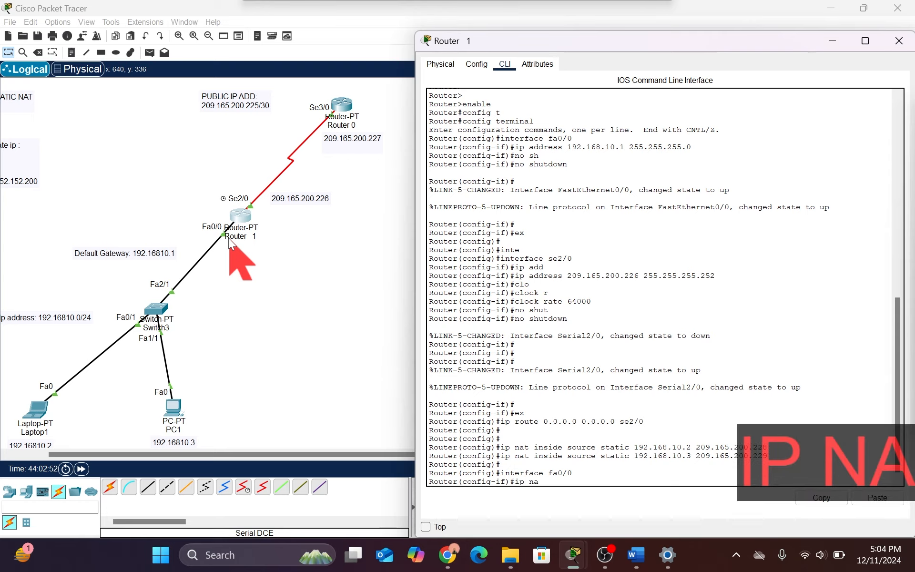
text(t inside)
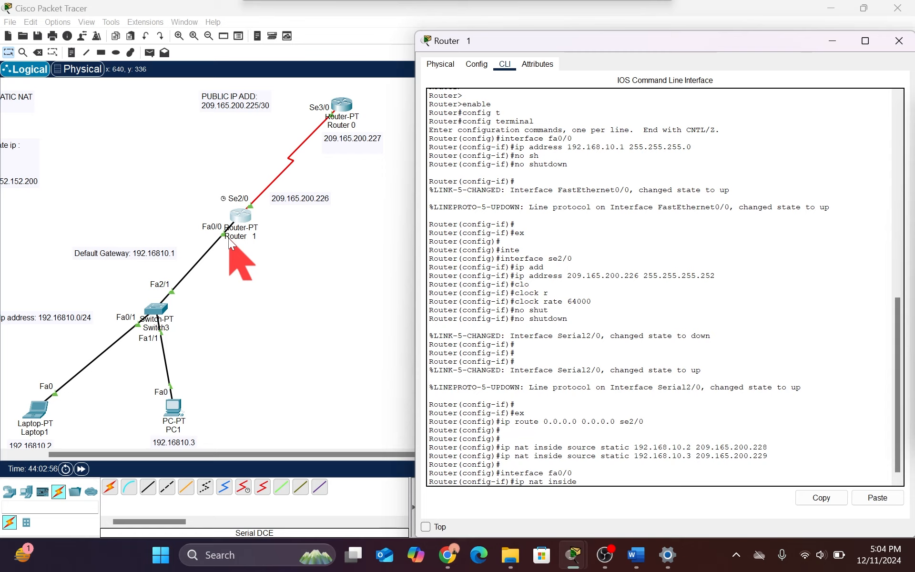
key(Return)
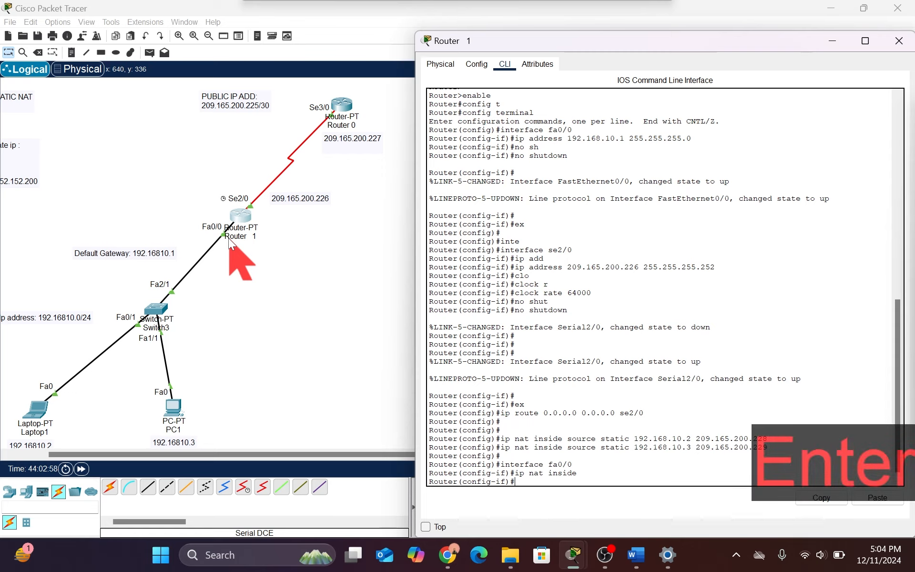
Step: Enable Router 1's fa0/0 interface with no shutdown and exit back to global configuration mode
text(no sh)
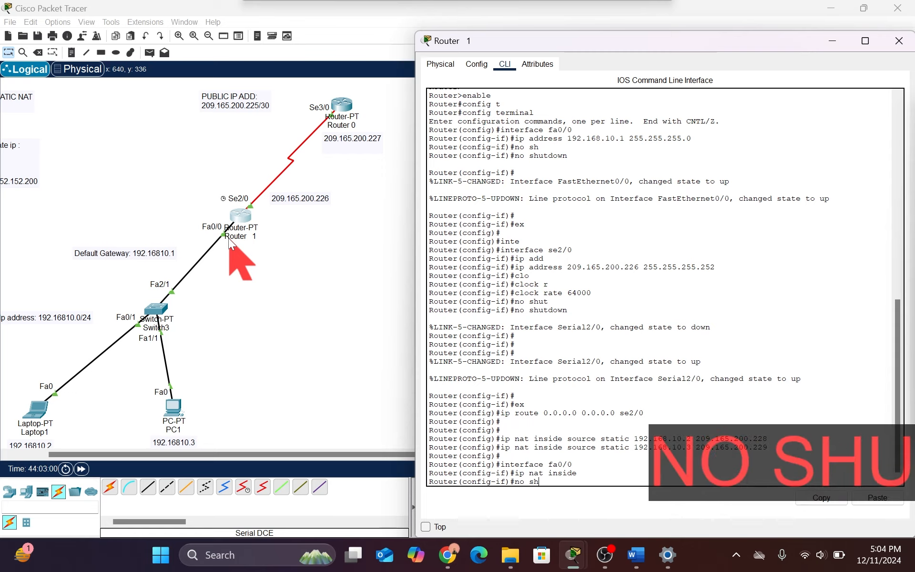
text(utdown)
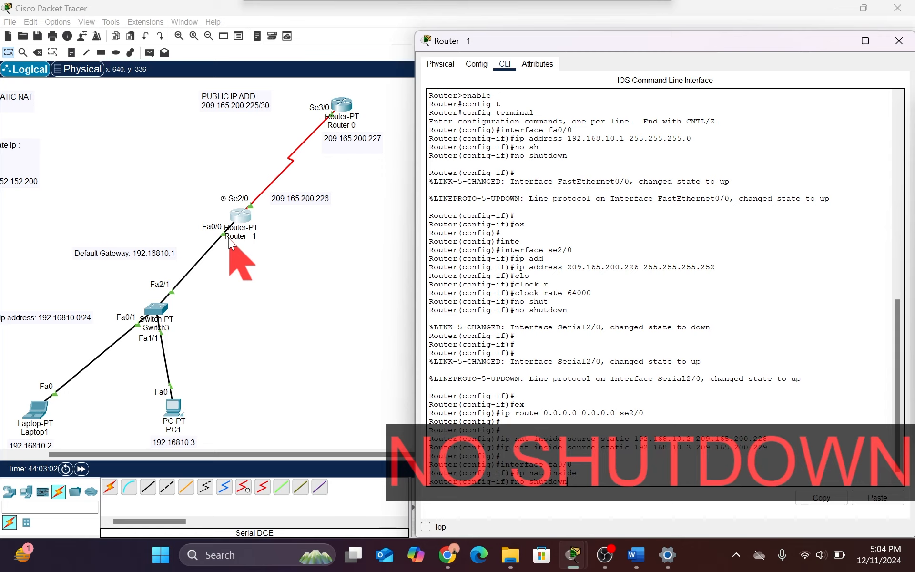
key(Return)
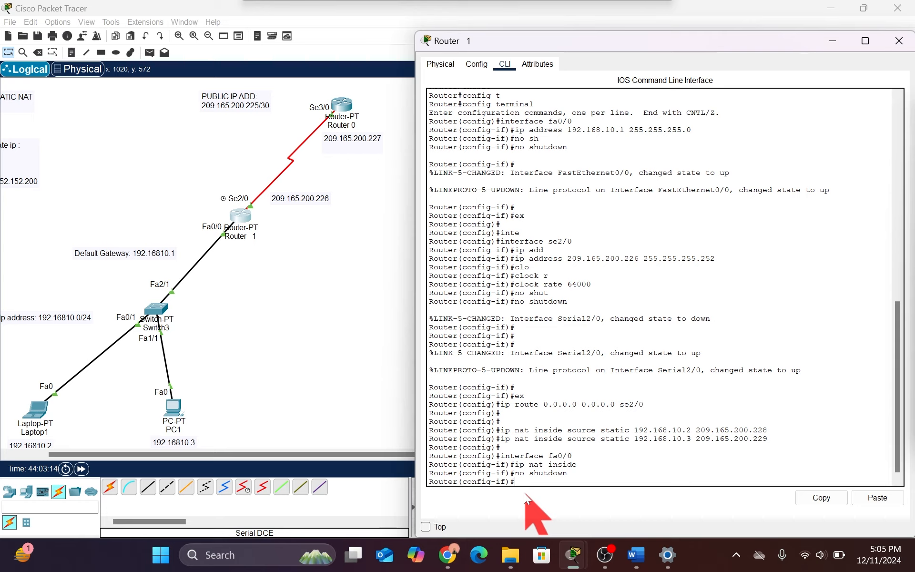
text(int)
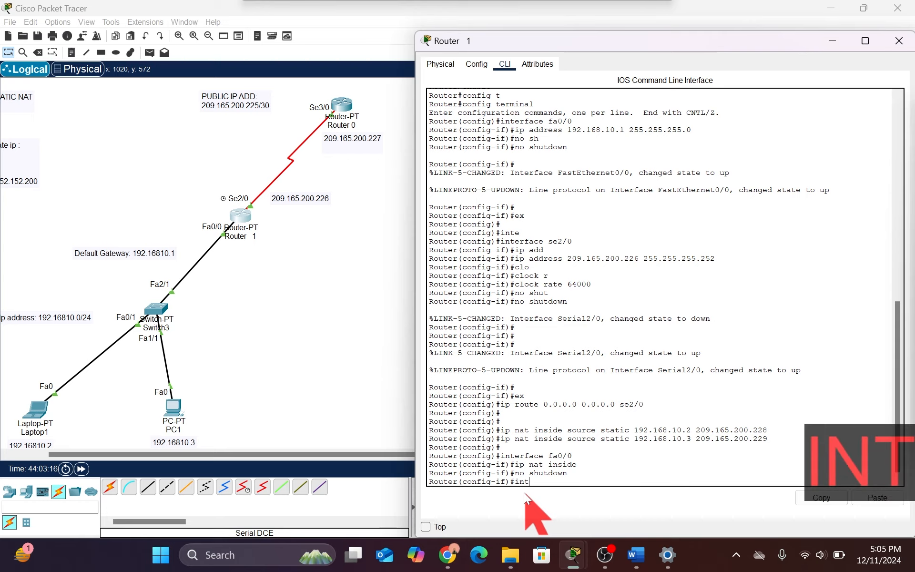
key(BackSpace)
key(BackSpace)
key(BackSpace)
text(exit)
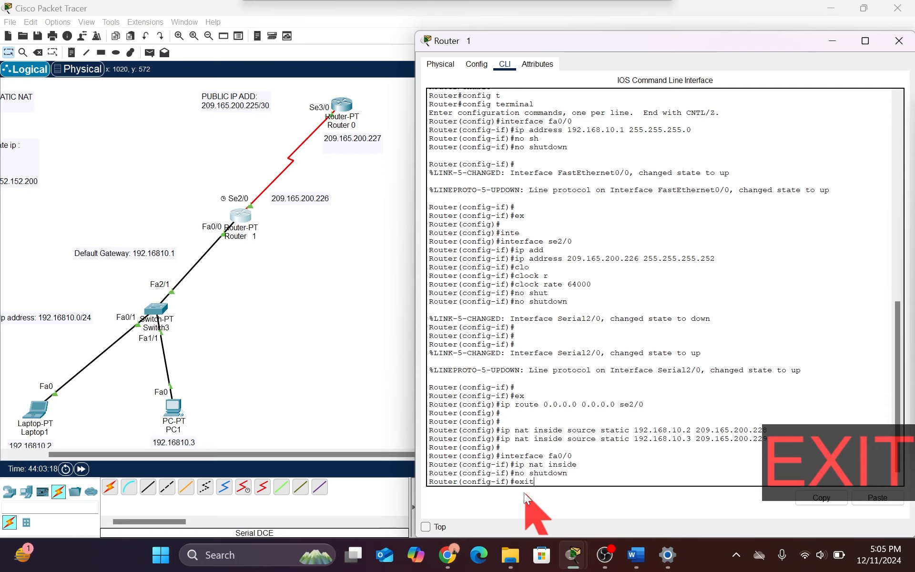
key(Return)
Step: Enter configuration of interface se2/0 on Router 1 and designate it as the NAT outside interface
text(inter)
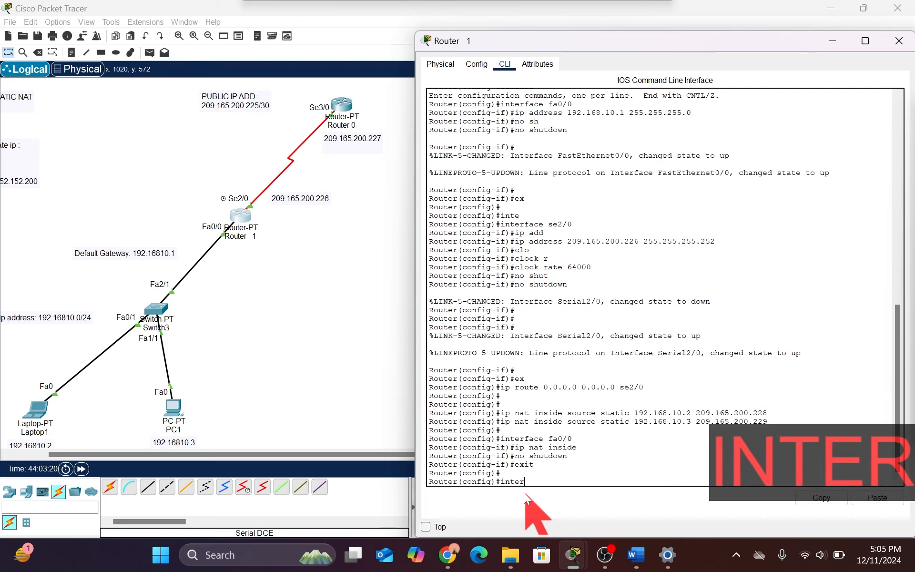
text(f)
key(Tab)
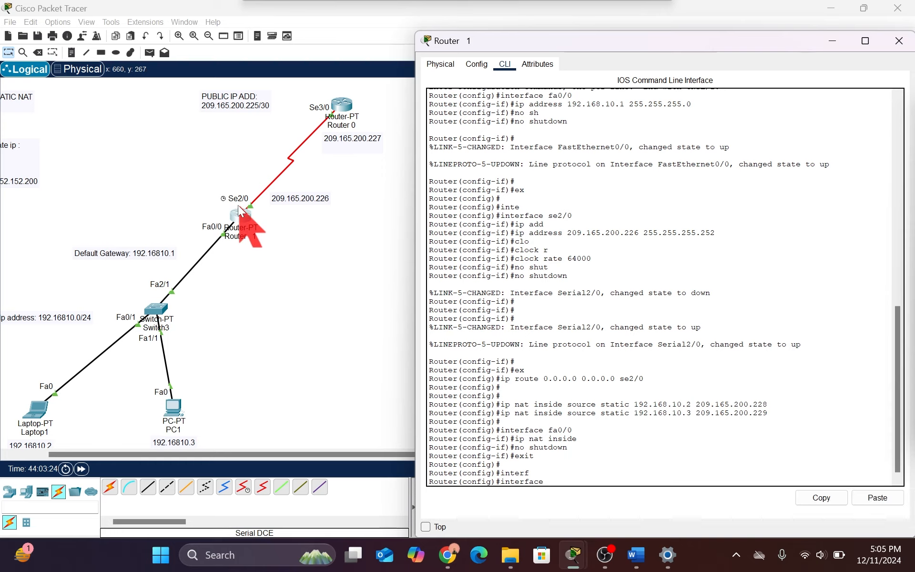
text(se2/0)
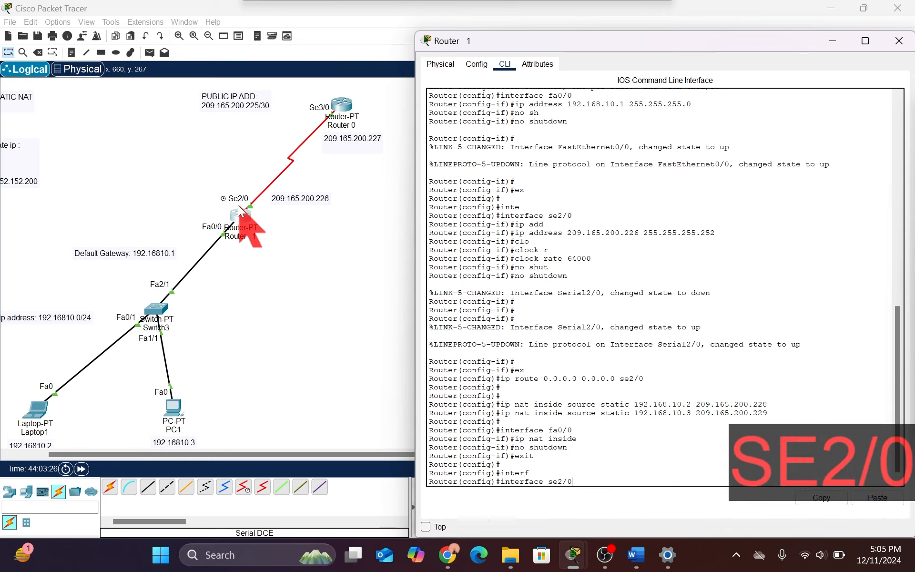
key(Return)
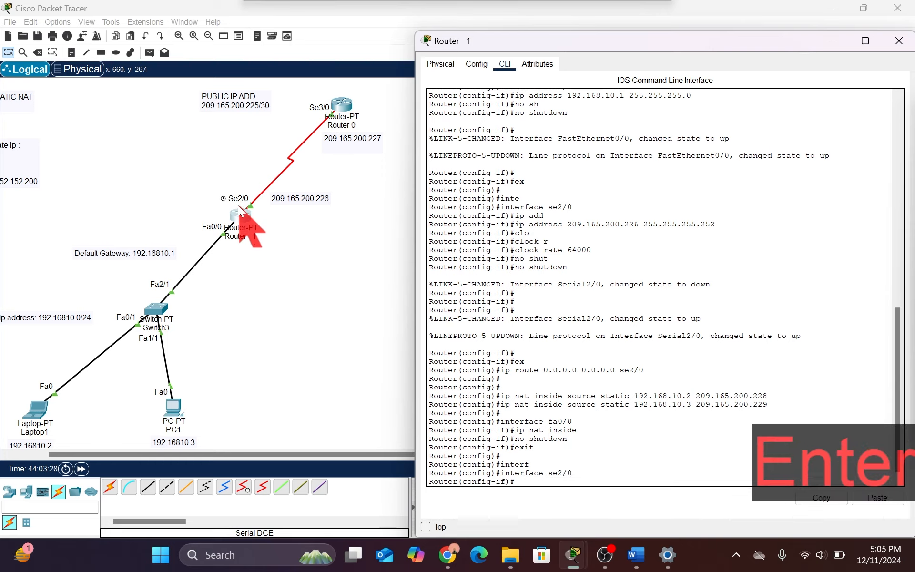
text(ip na)
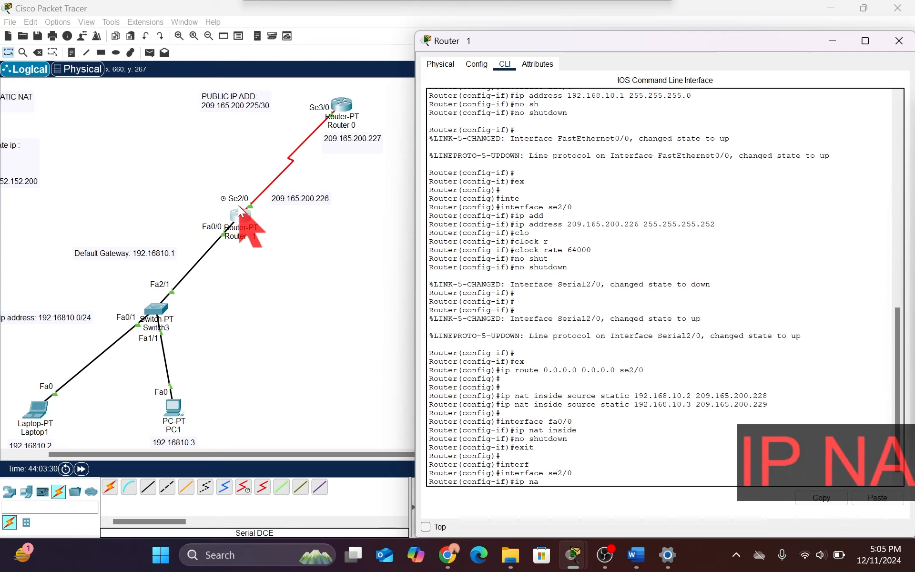
text(t )
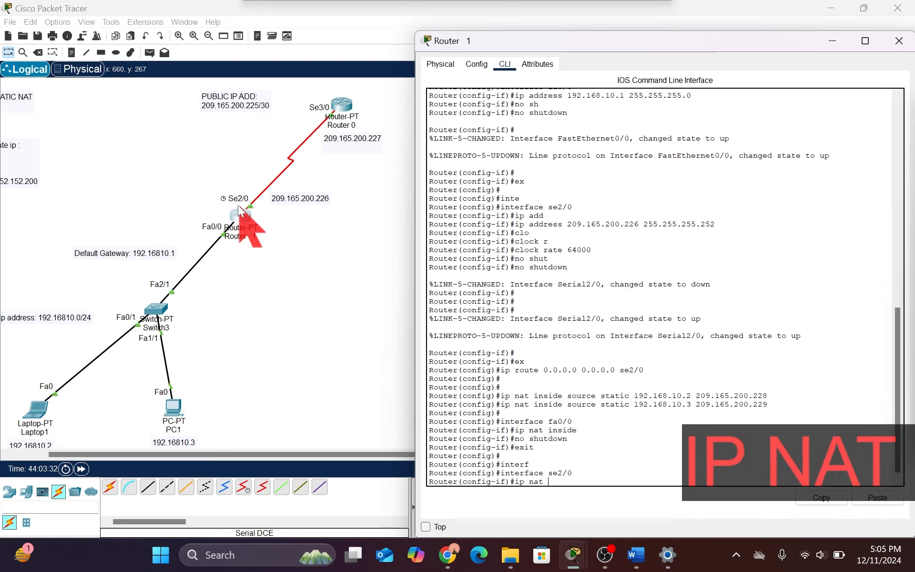
text(out)
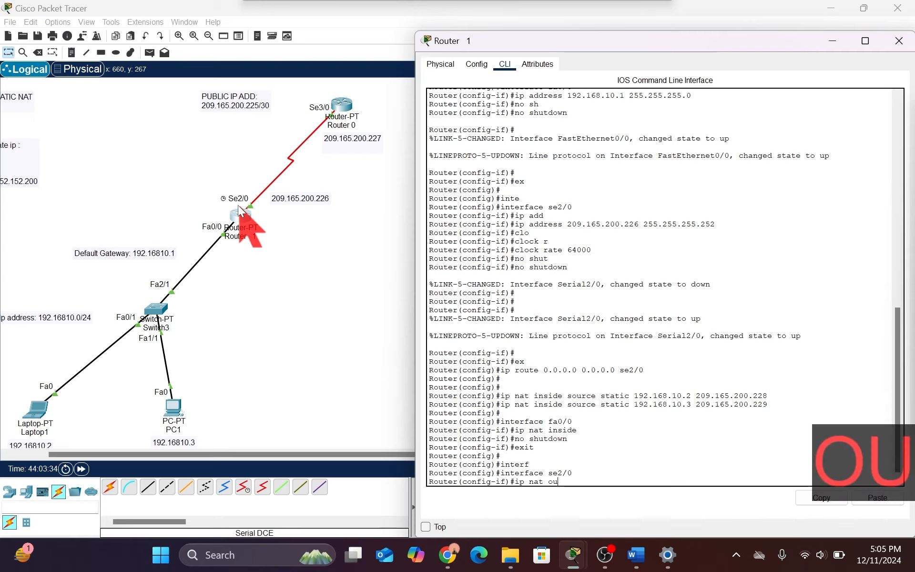
text(side)
key(Return)
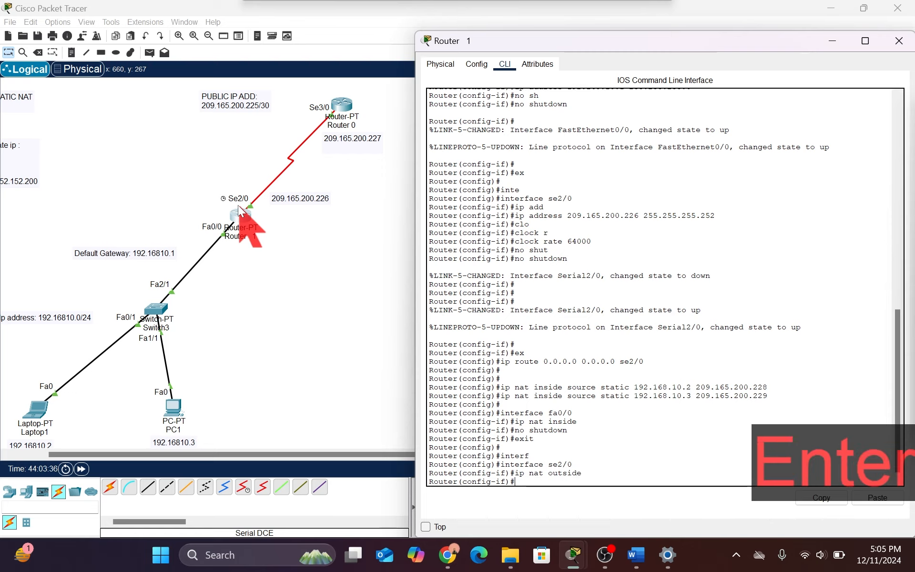
Step: Enable Router 1's se2/0 interface with no shutdown, then end configuration and return to privileged EXEC mode
text(n)
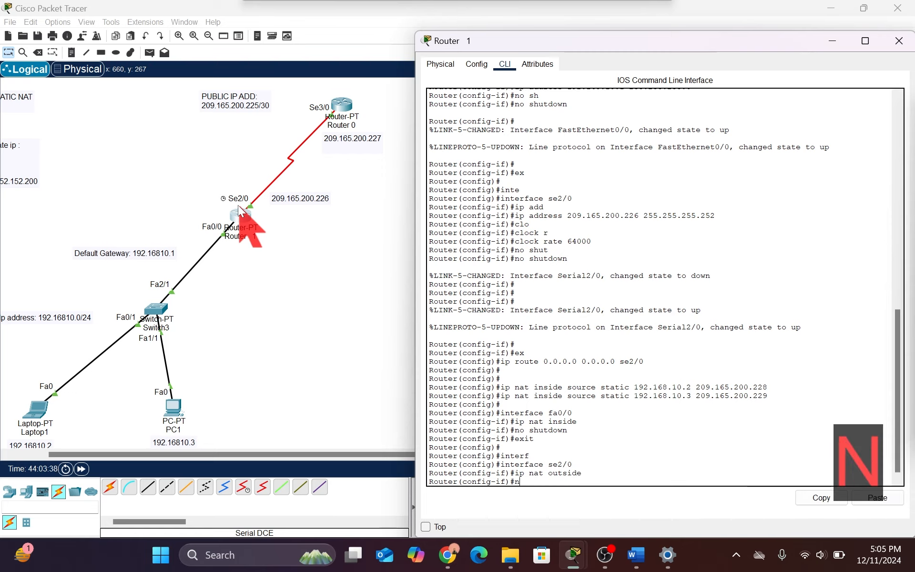
text(o shutdown)
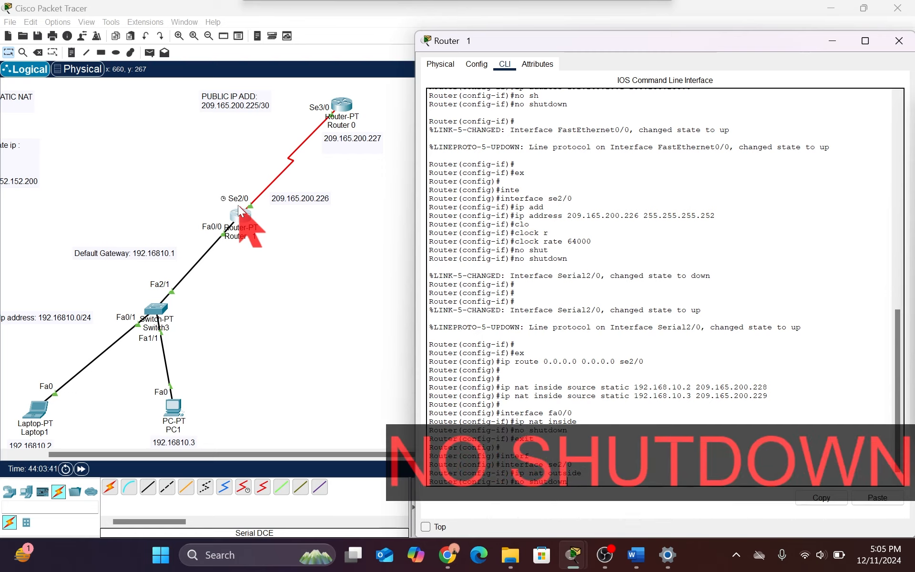
key(Return)
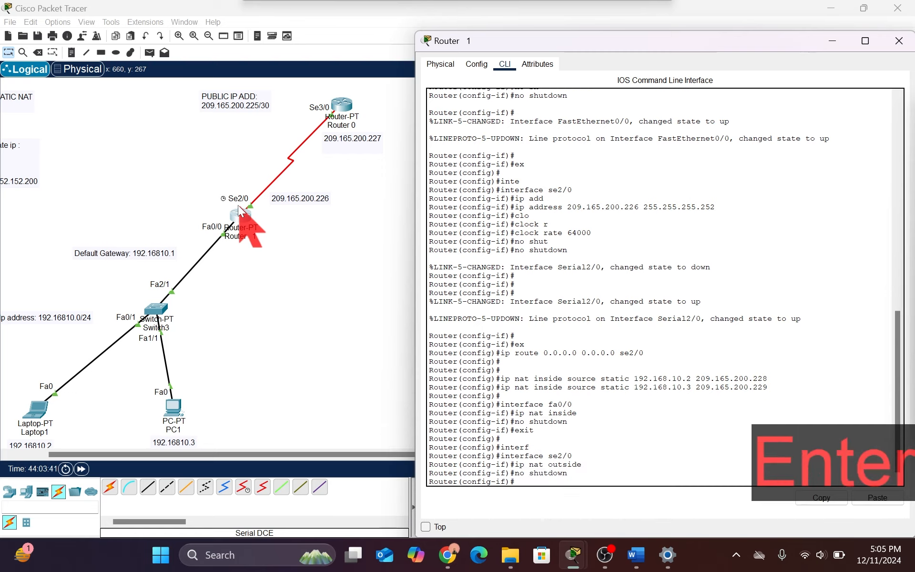
text(exit)
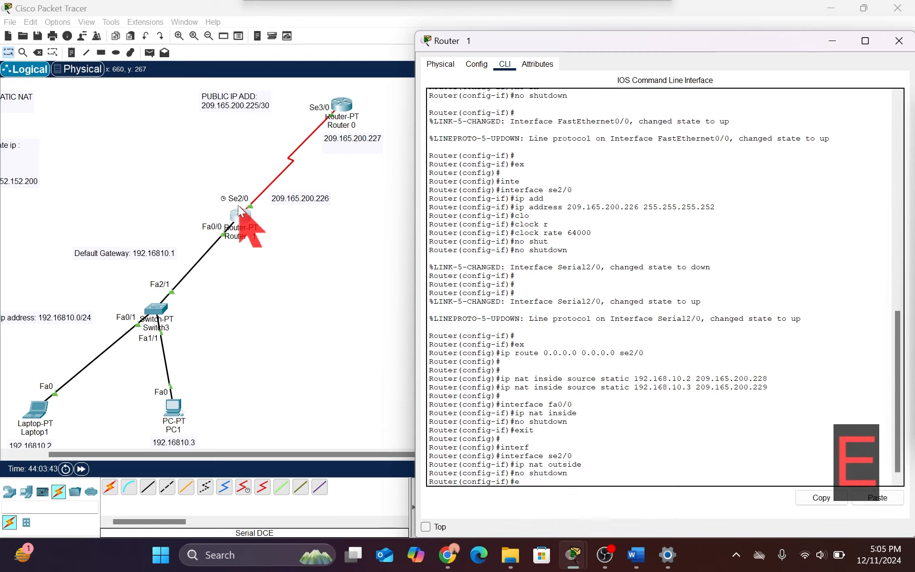
key(Return)
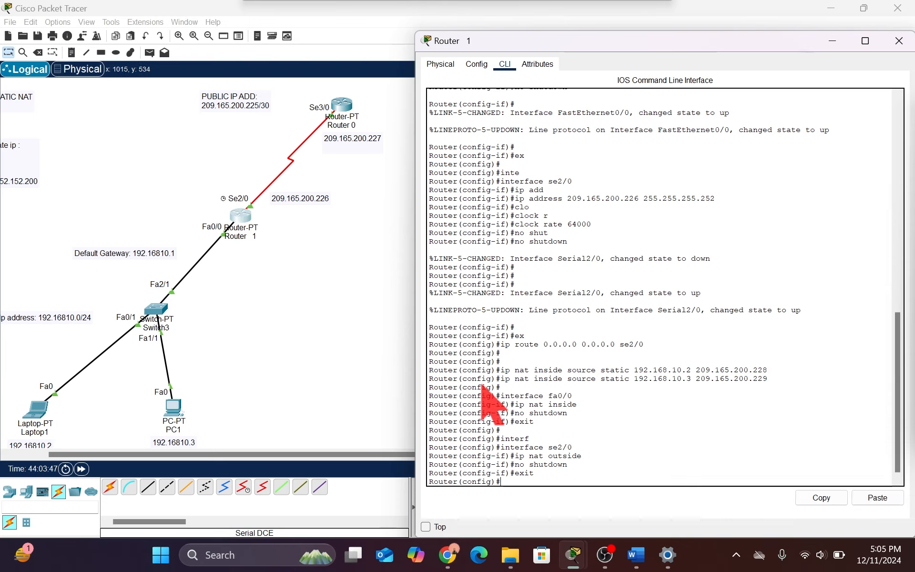
text(end)
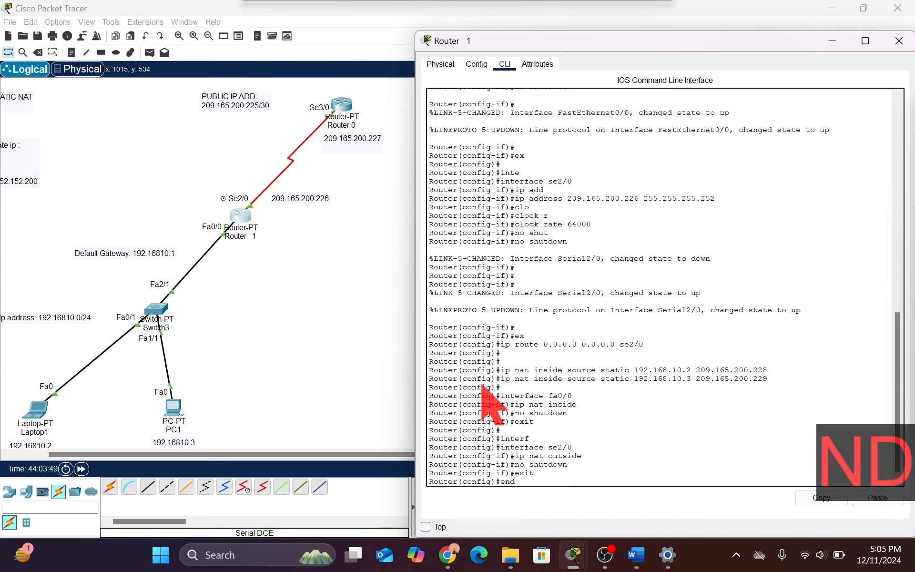
key(Return)
key(Return)
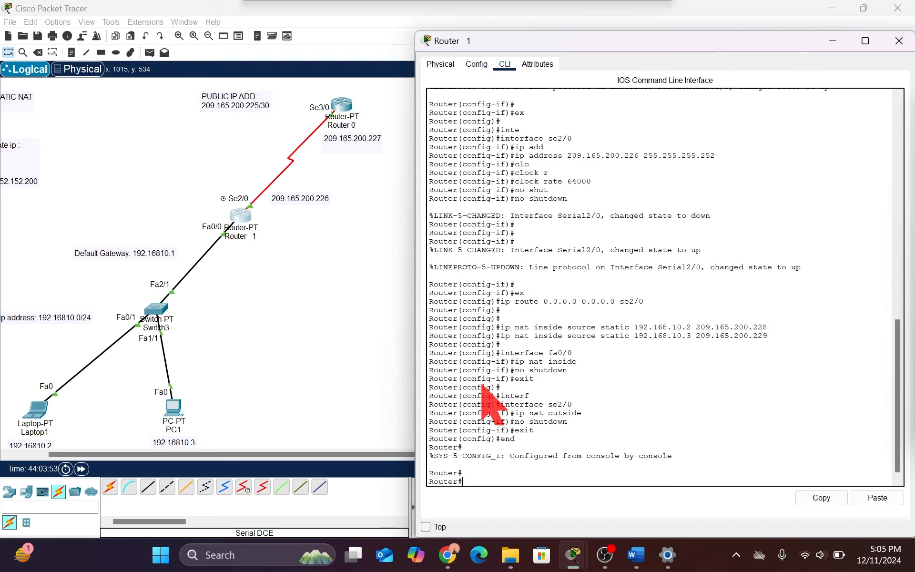
Step: Display the NAT translation table on Router 1 with show ip nat translations
text(show)
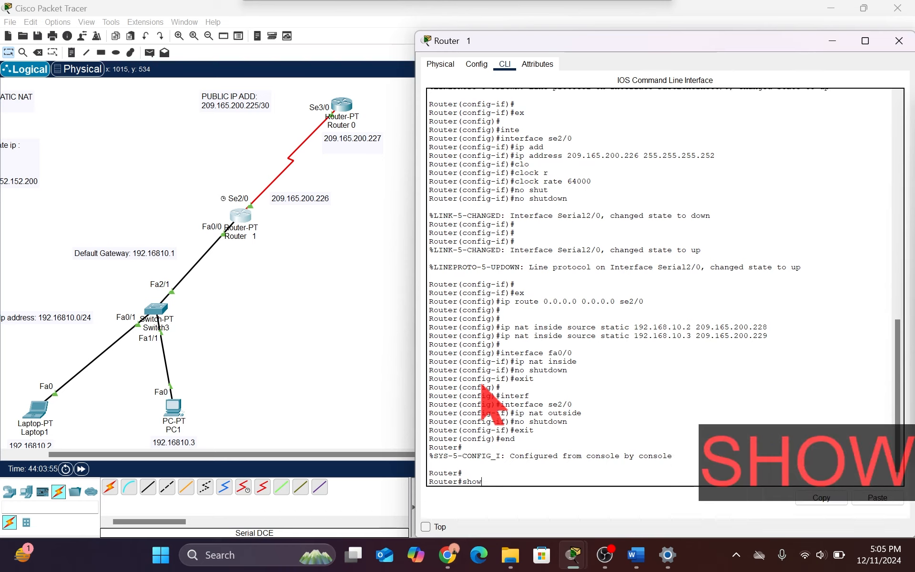
text( ip n)
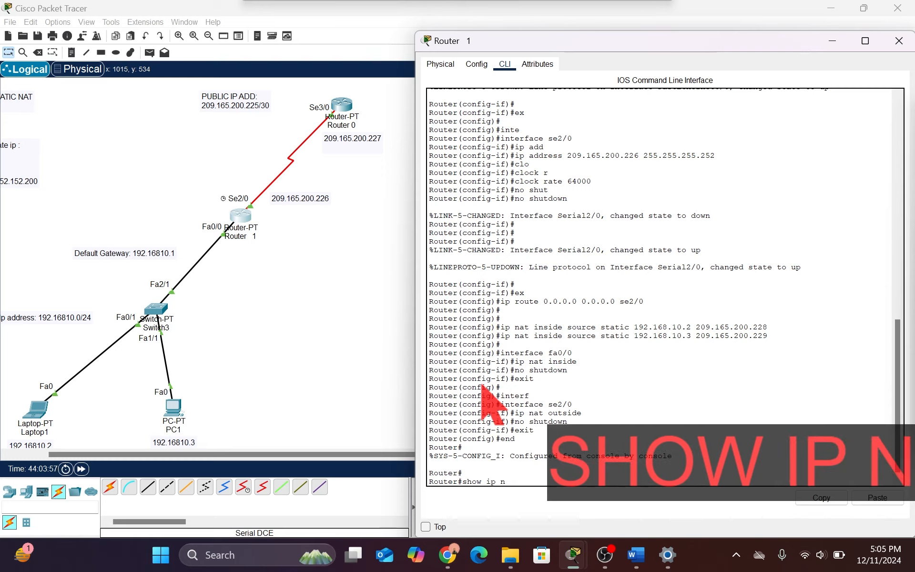
text(at trans;)
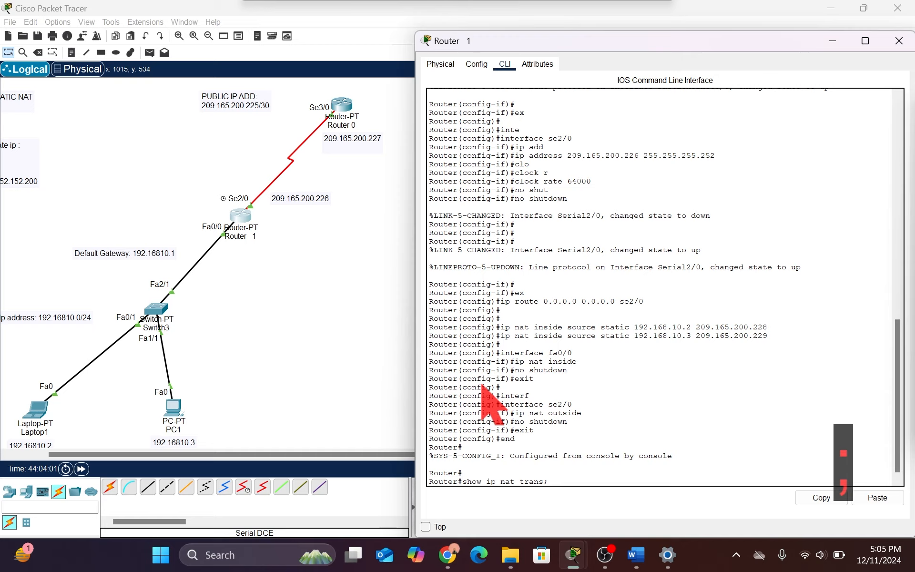
key(BackSpace)
text(lation)
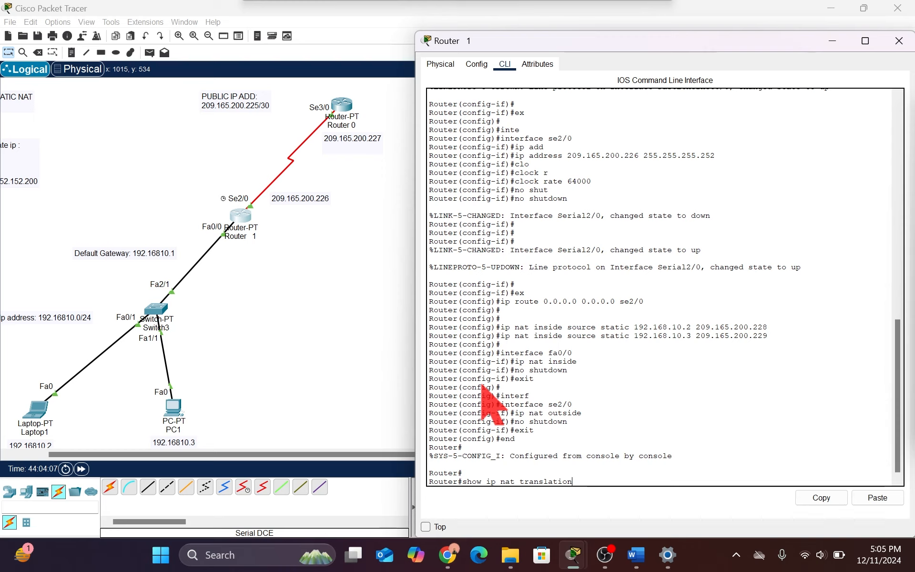
key(Tab)
key(Return)
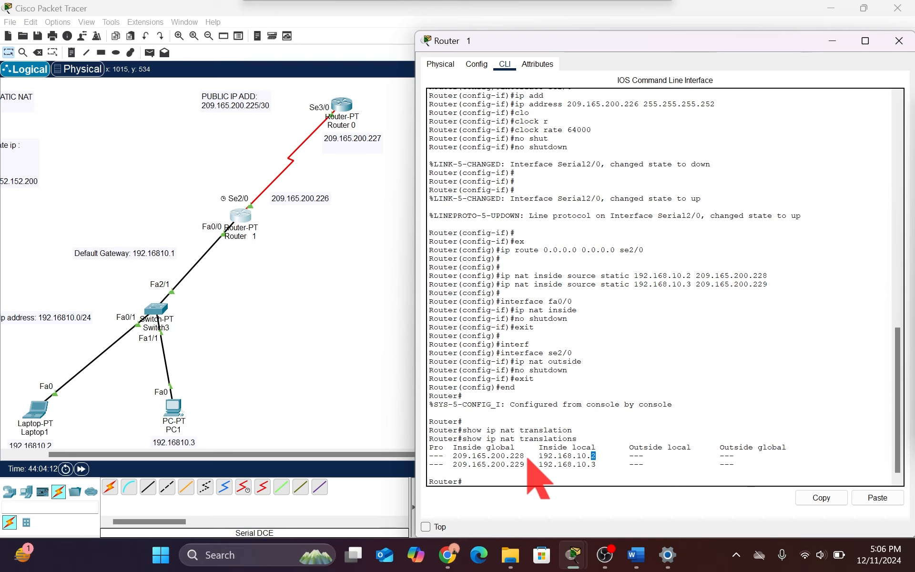
Step: Compare the inside local and inside global addresses in Router 1's translation table with the static NAT commands in its CLI history
drag(525, 456, 503, 456)
drag(600, 465, 589, 465)
drag(525, 464, 512, 467)
click(589, 378)
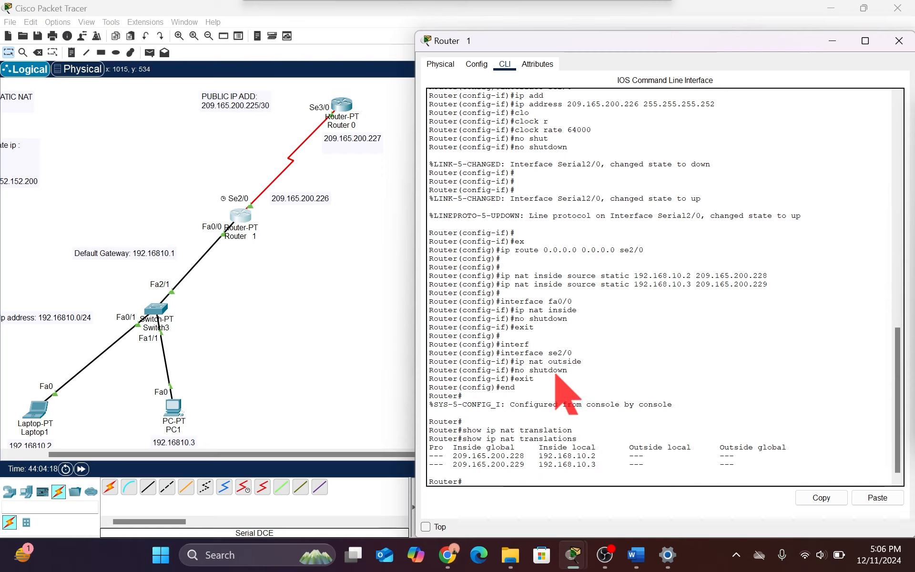
scroll(562, 219, up, 10)
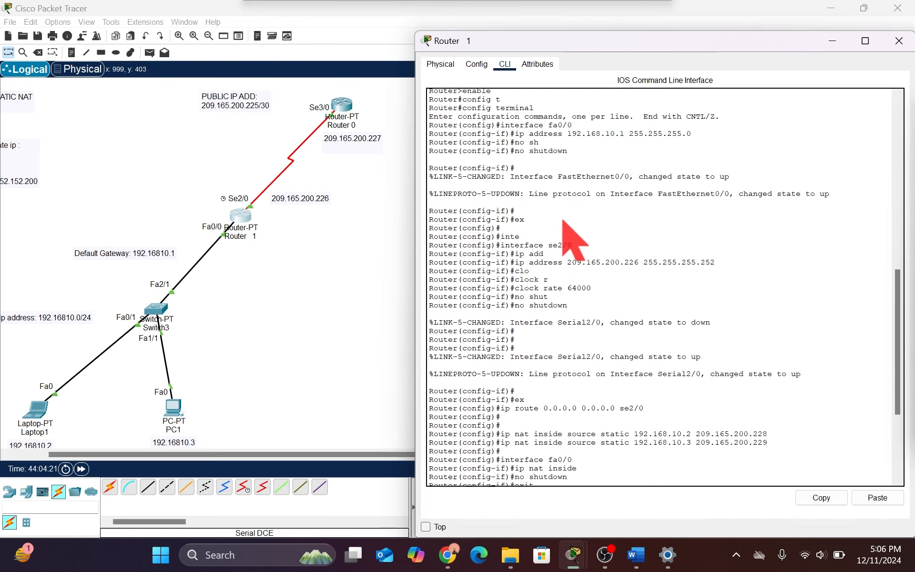
scroll(564, 221, up, 15)
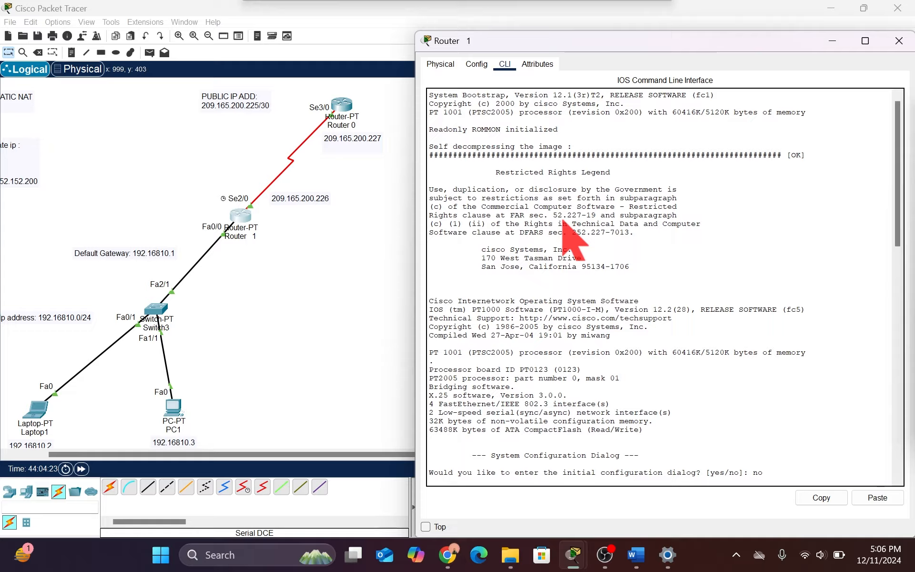
scroll(564, 221, down, 10)
scroll(563, 221, down, 13)
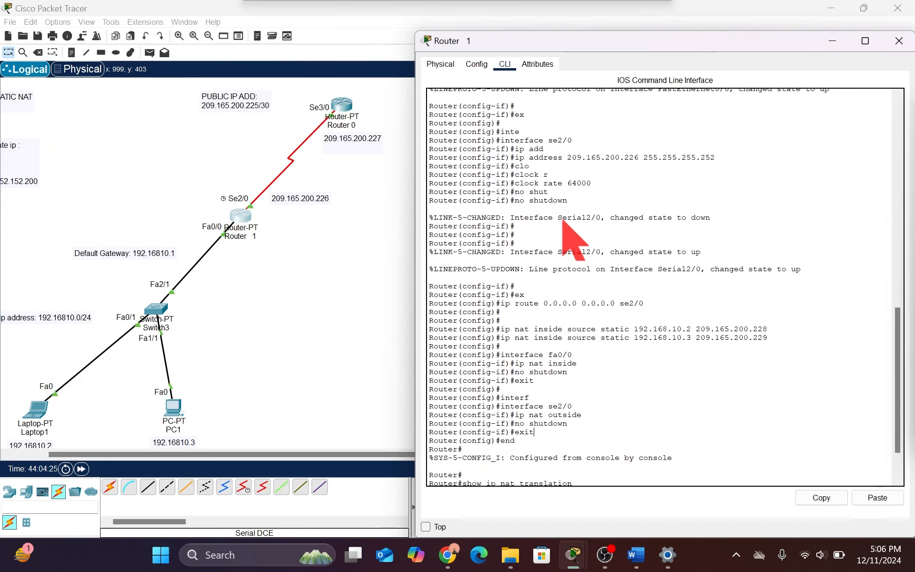
scroll(567, 228, down, 3)
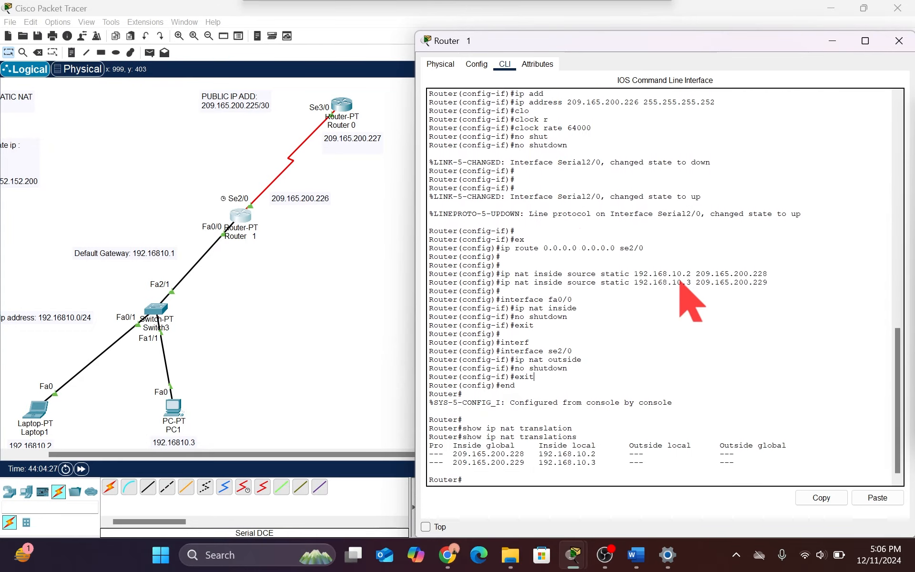
drag(693, 274, 677, 274)
drag(768, 275, 750, 276)
drag(696, 285, 673, 285)
drag(783, 282, 748, 287)
click(719, 343)
Step: Add an extra PC and an extra laptop to the workspace beside PC1
click(28, 495)
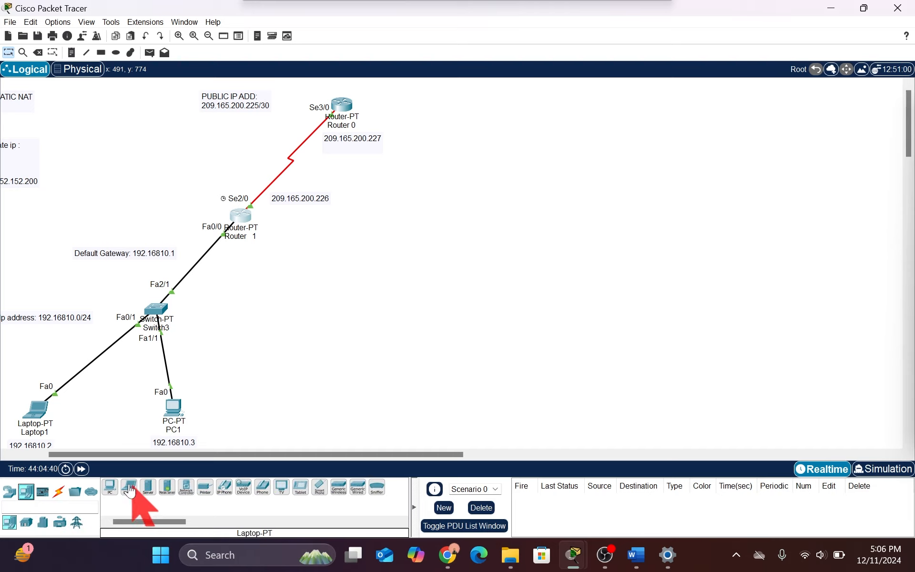
click(110, 487)
click(251, 395)
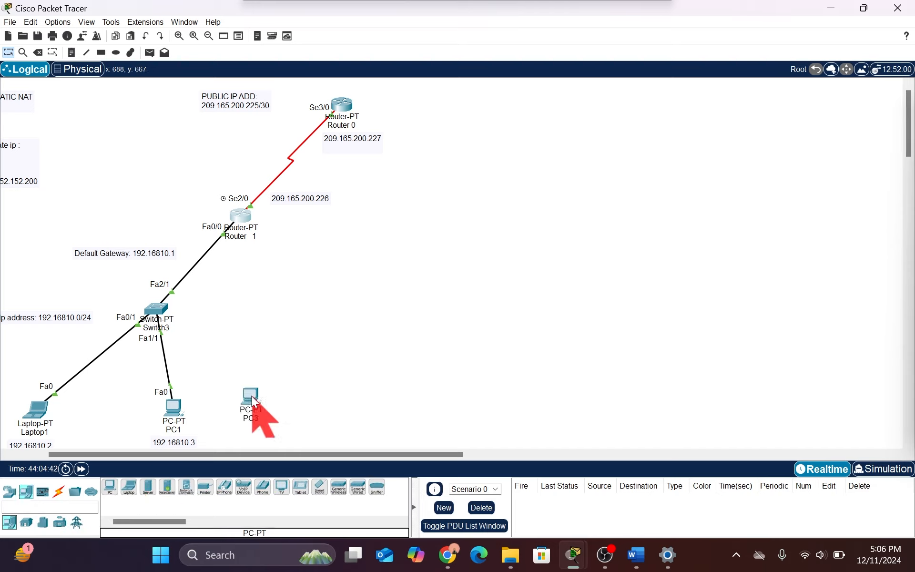
click(129, 487)
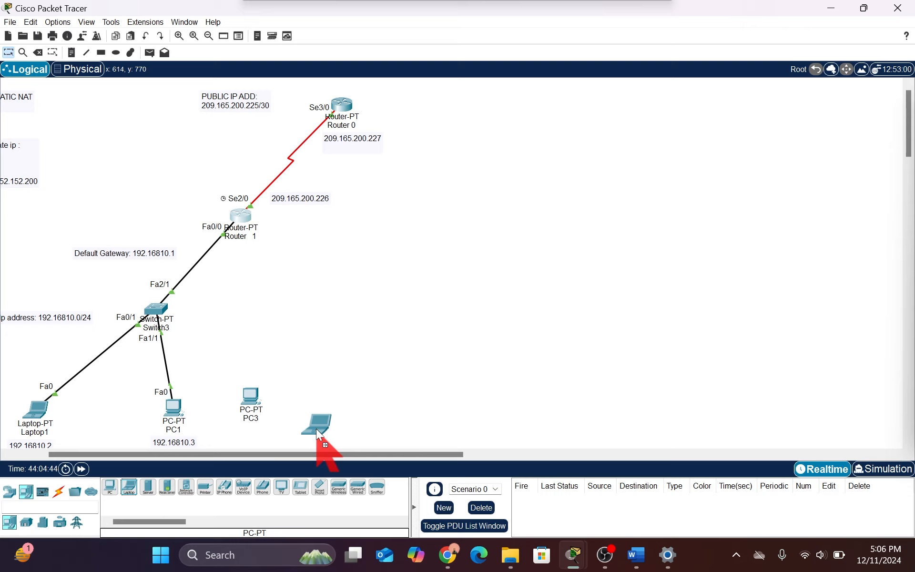
click(326, 409)
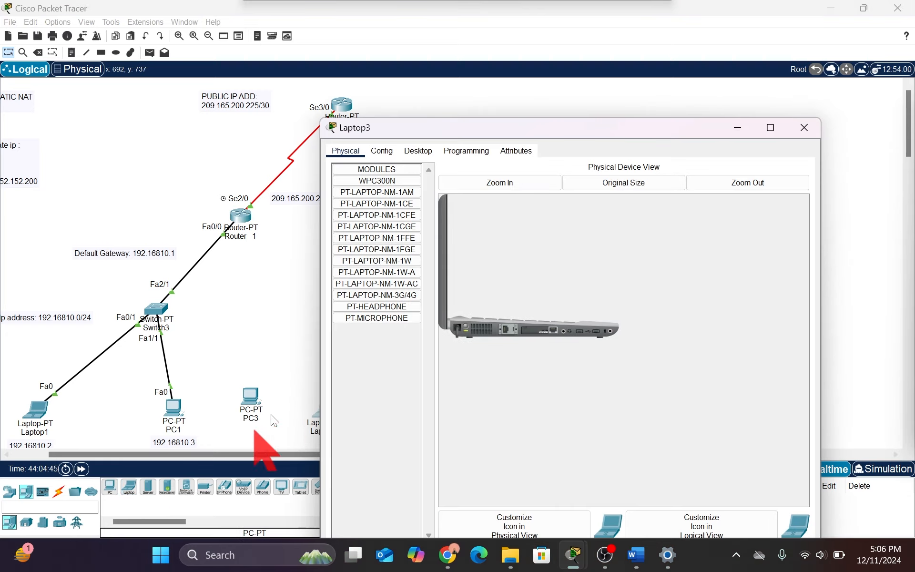
key(alt+F4)
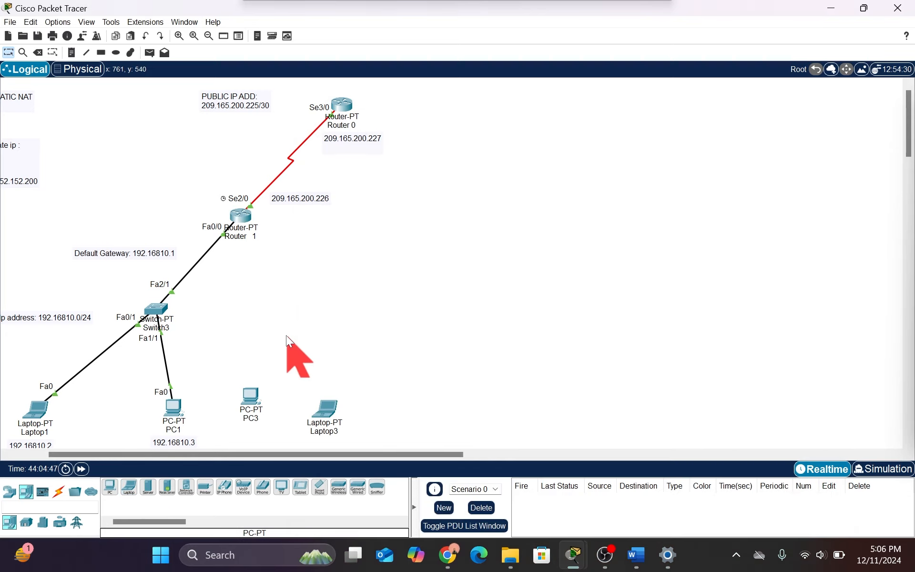
Step: Connect Switch3 to the new PC using the automatically chosen connection type
click(59, 497)
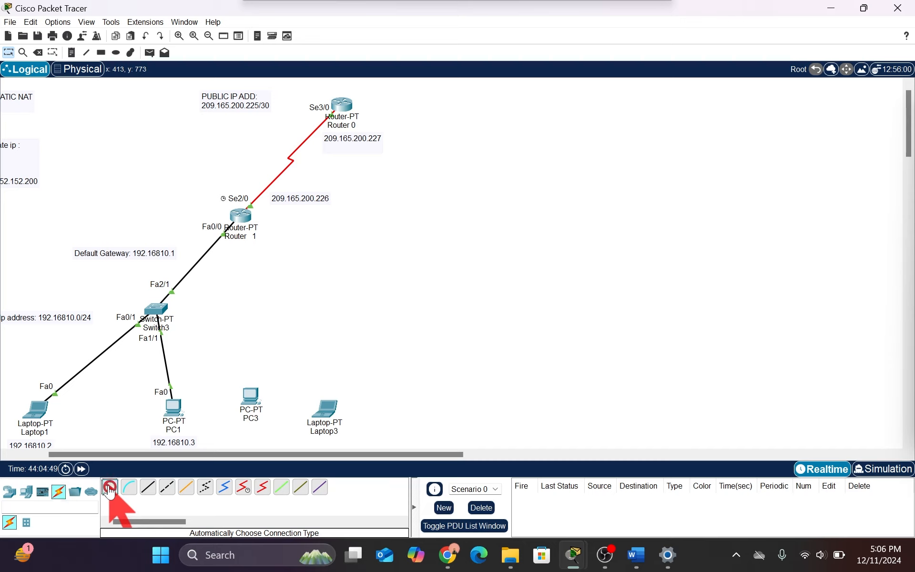
click(109, 488)
click(163, 305)
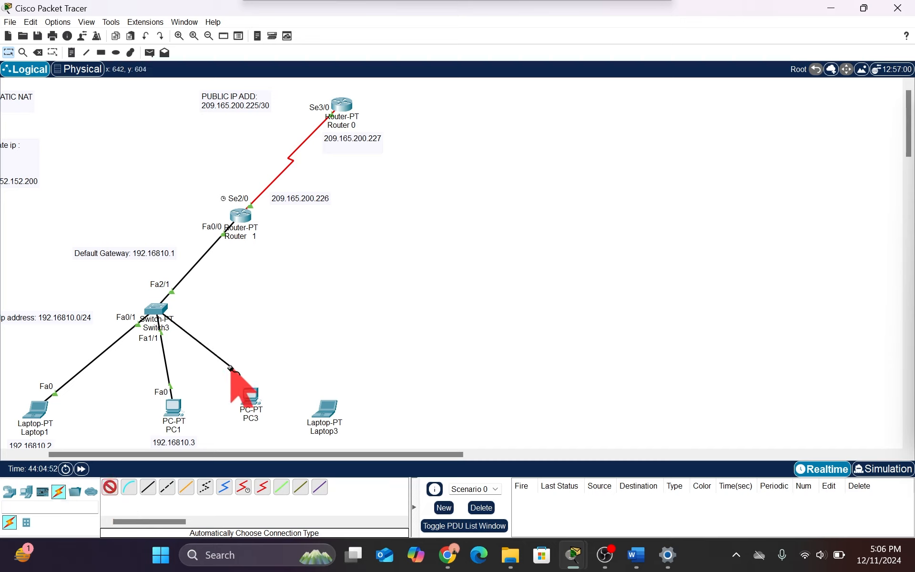
click(250, 391)
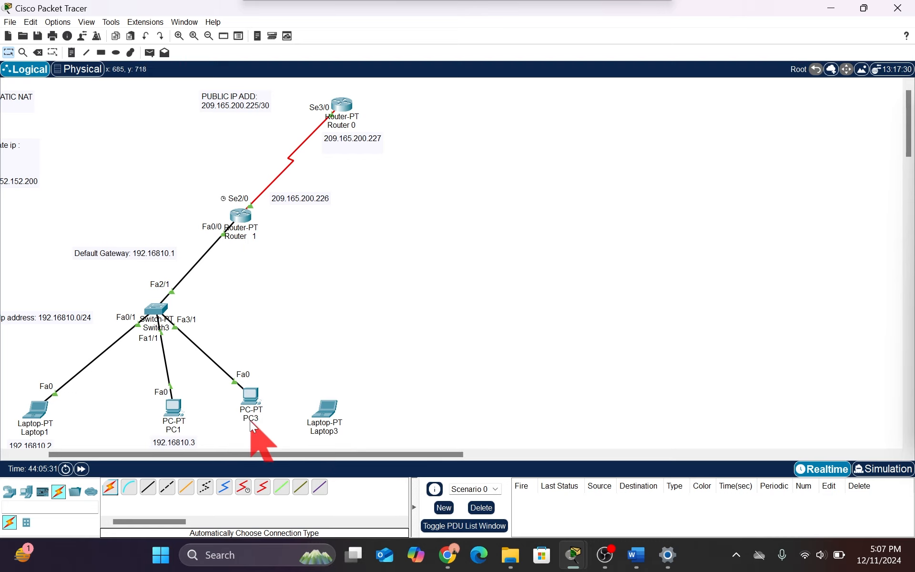
Step: Review the CLI configuration history of Router 1 and Router 0
click(246, 234)
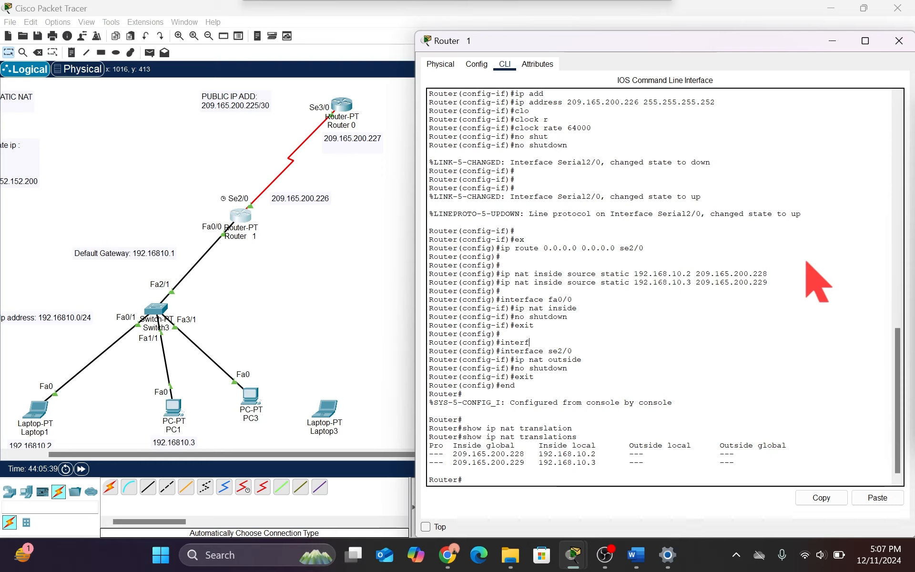
click(904, 48)
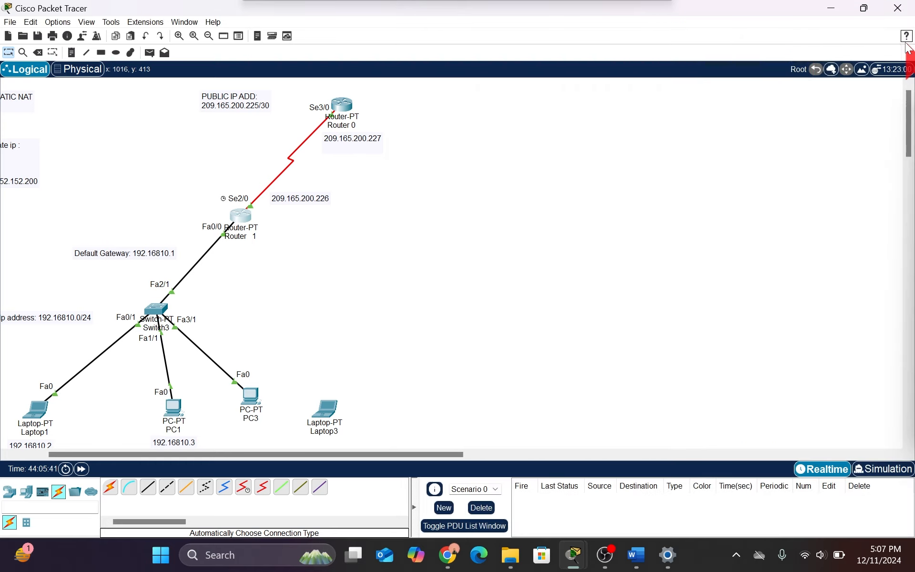
click(341, 102)
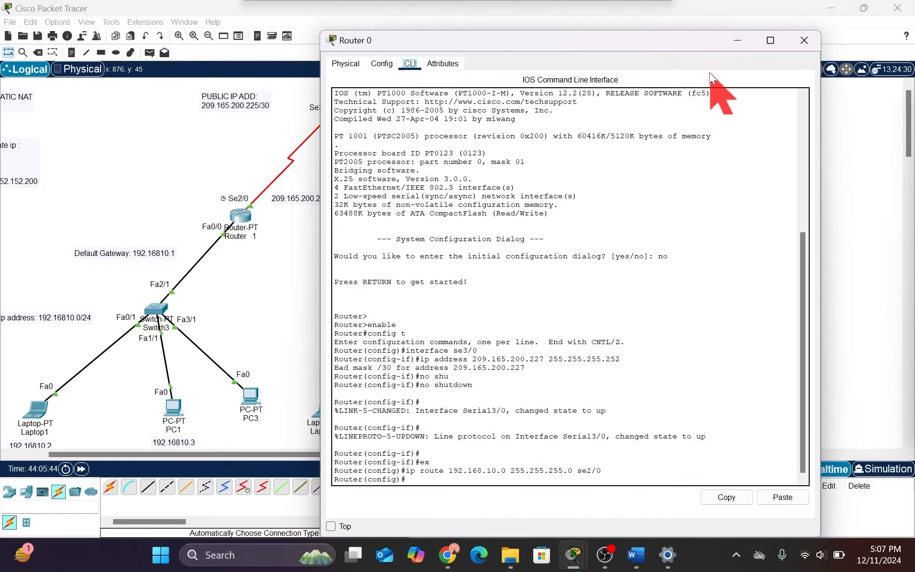
click(806, 39)
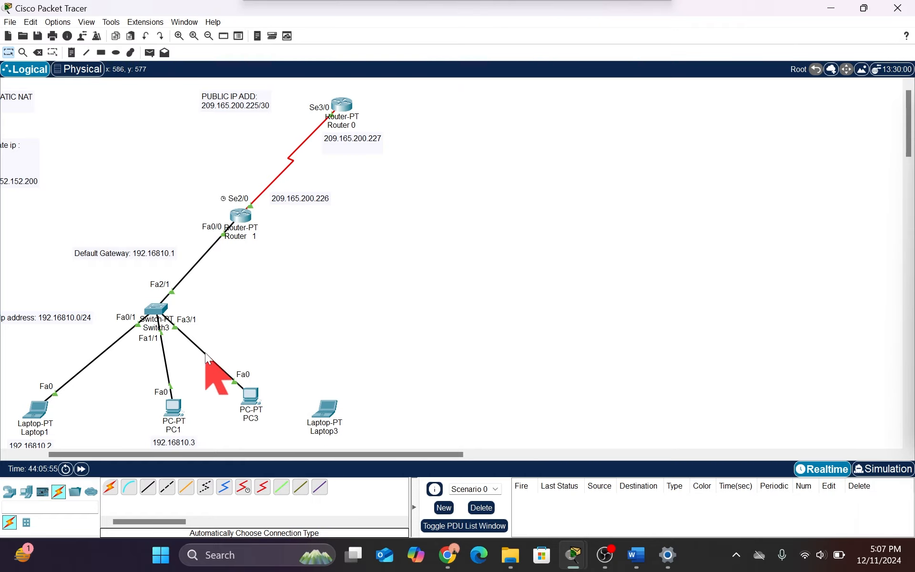
Step: Delete the extra devices PC3 and Laptop3 from the workspace
click(253, 395)
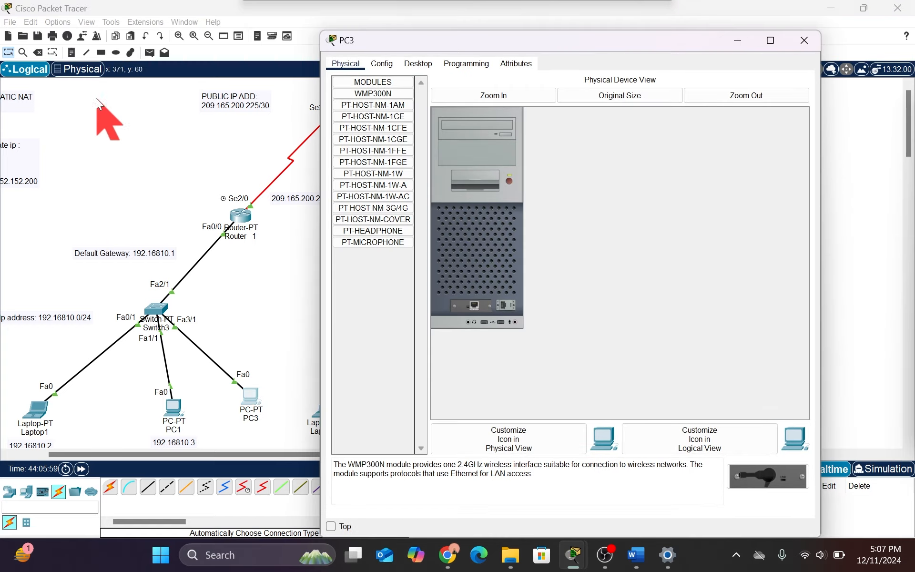
click(39, 52)
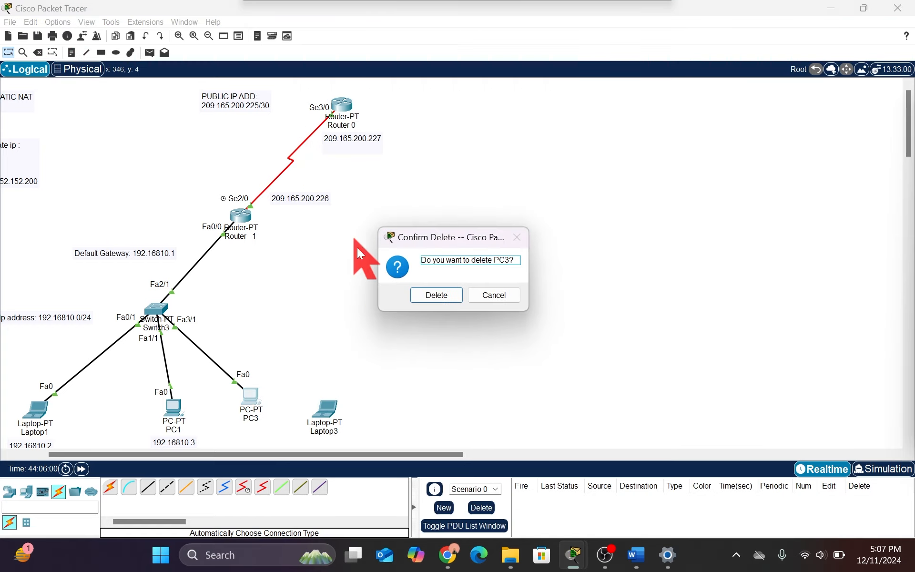
click(421, 291)
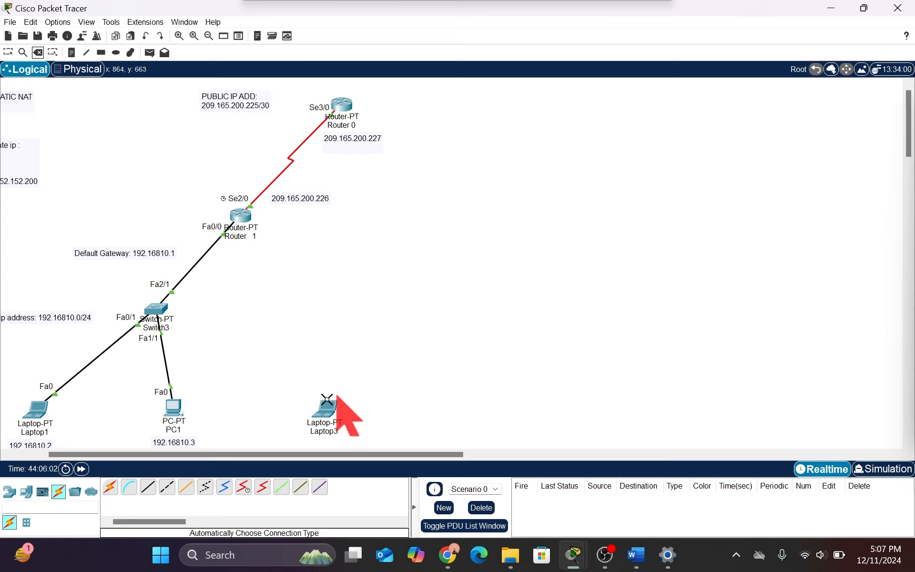
click(324, 410)
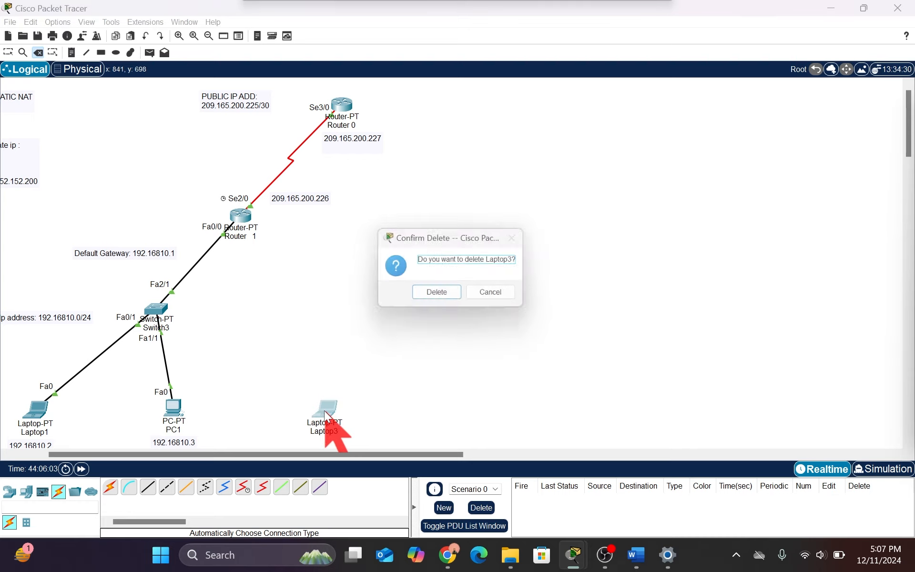
click(436, 301)
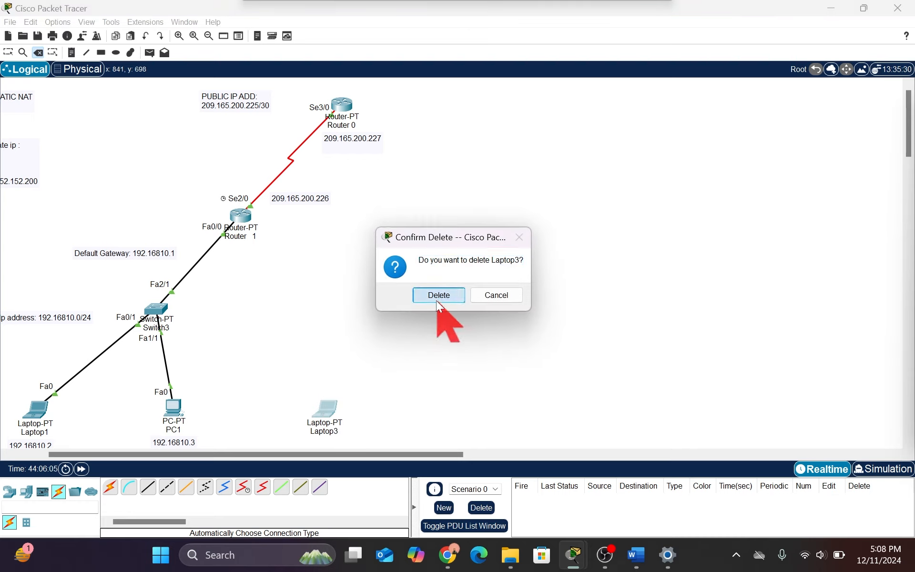
Step: Try to copy startup-config to running-config in Router 1's CLI, and close the router's window
click(239, 212)
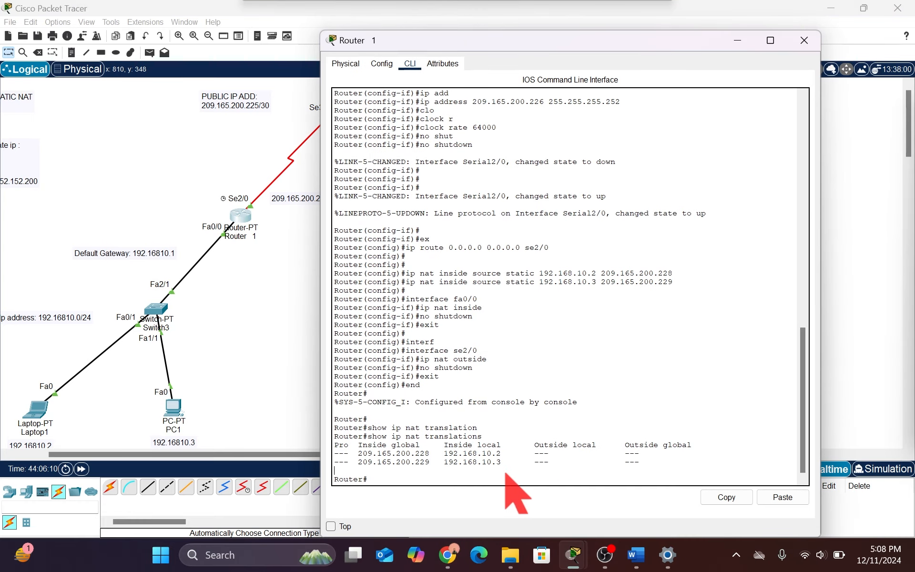
key(Return)
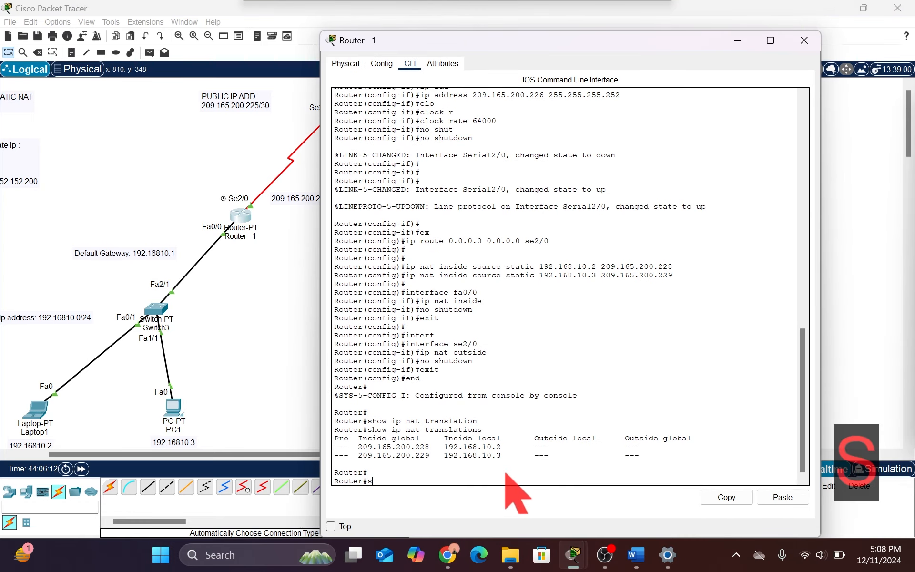
key(BackSpace)
text(copy )
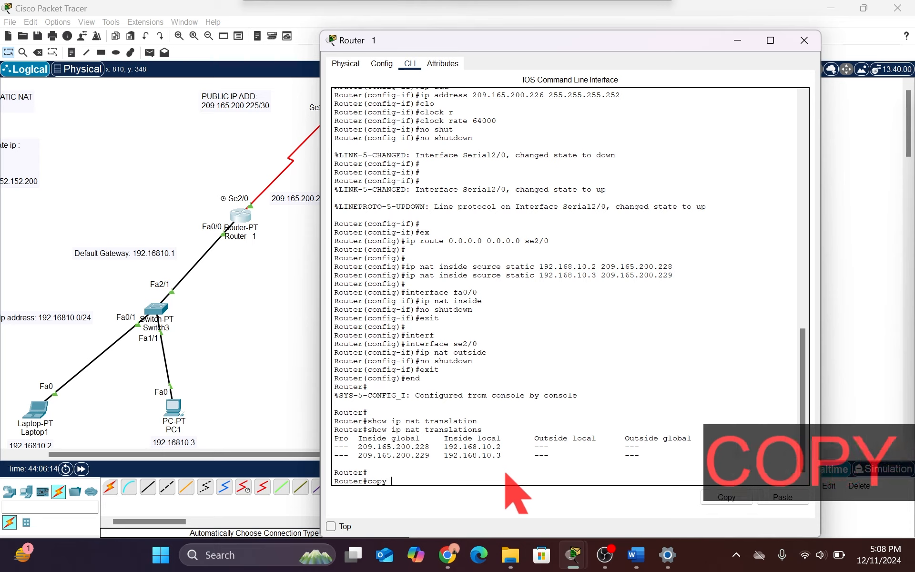
text(staru)
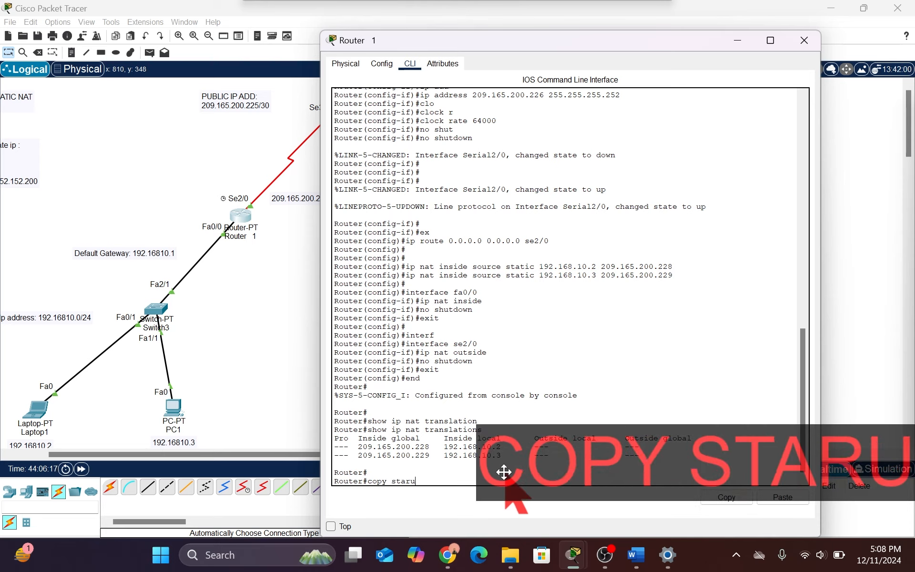
key(BackSpace)
text(t)
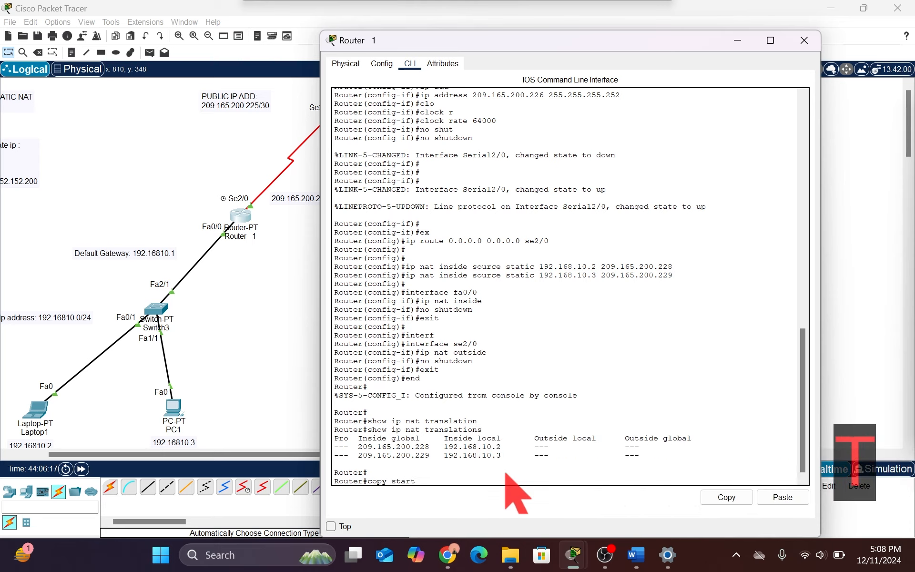
key(Tab)
text(runn)
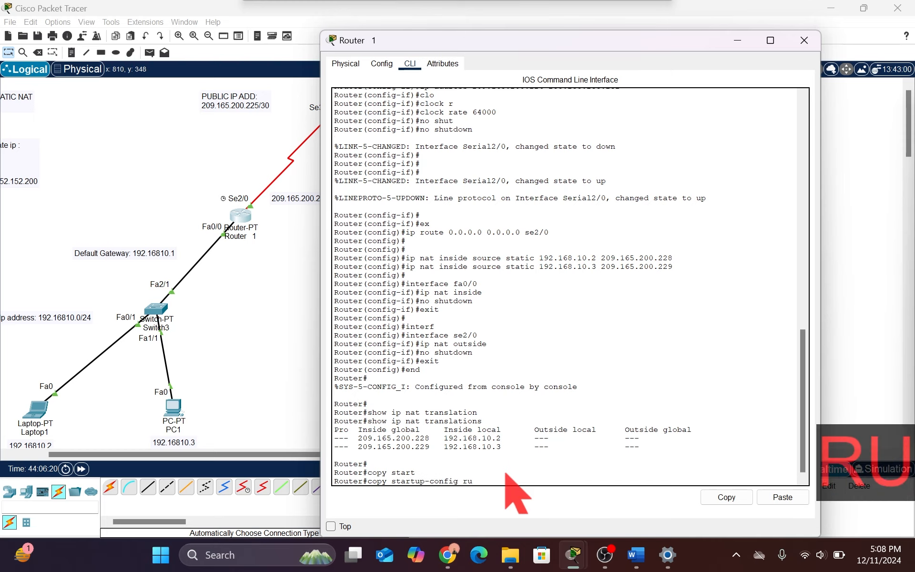
key(Tab)
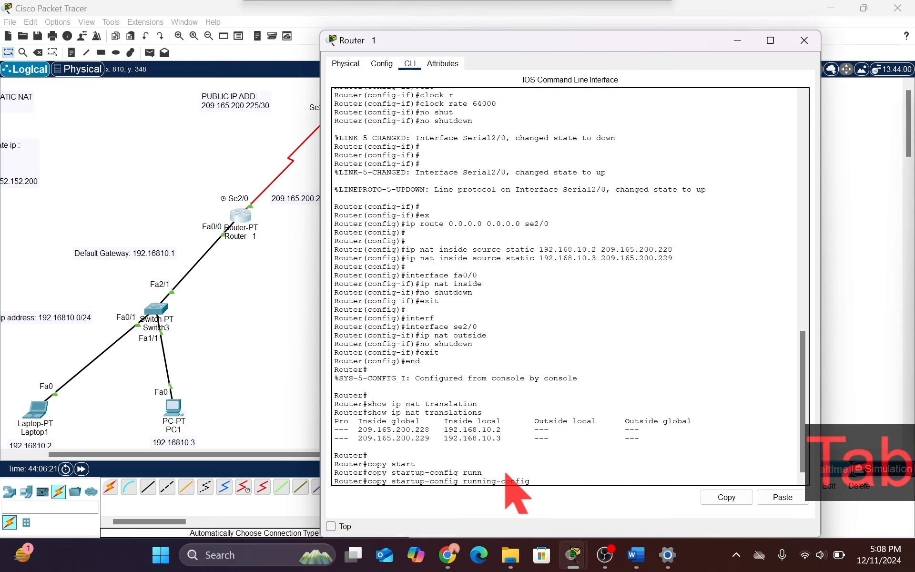
key(Return)
key(Return)
key(Return)
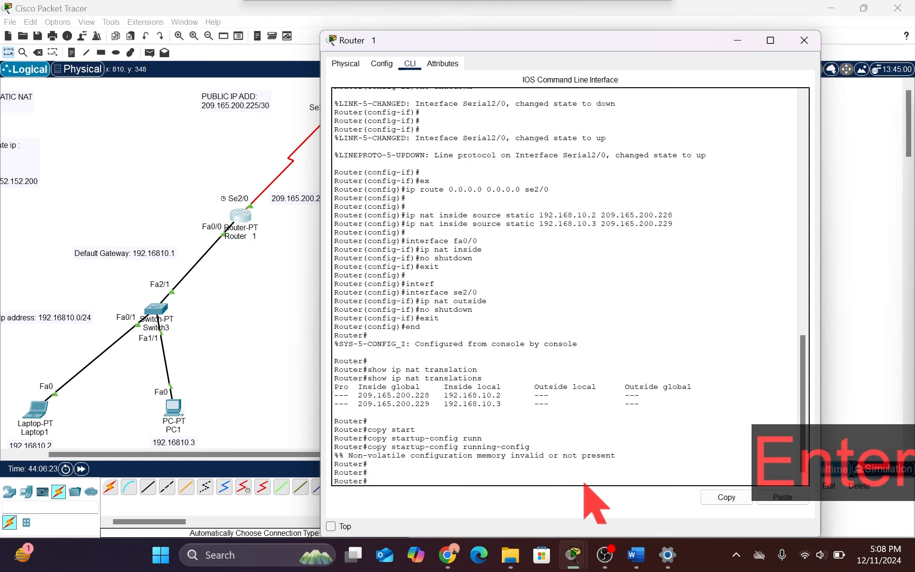
key(Return)
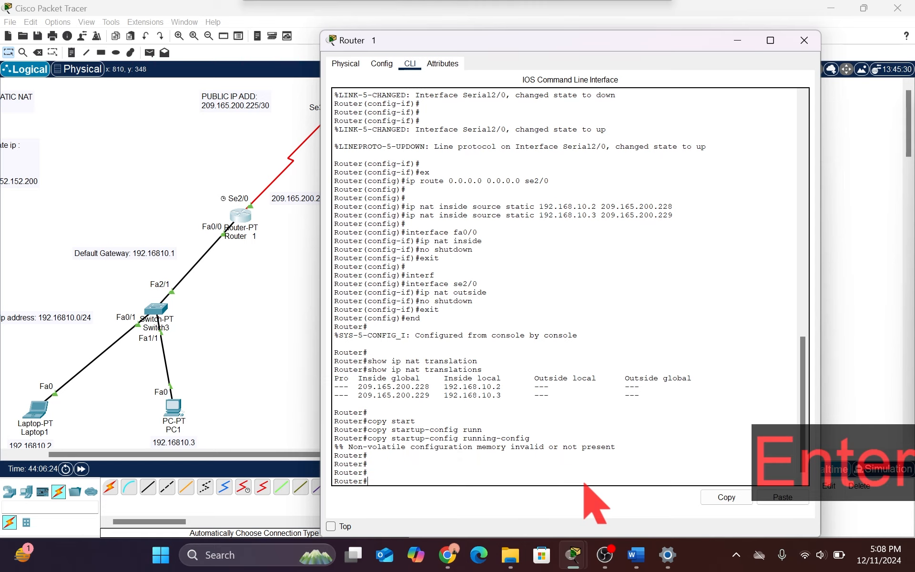
click(282, 356)
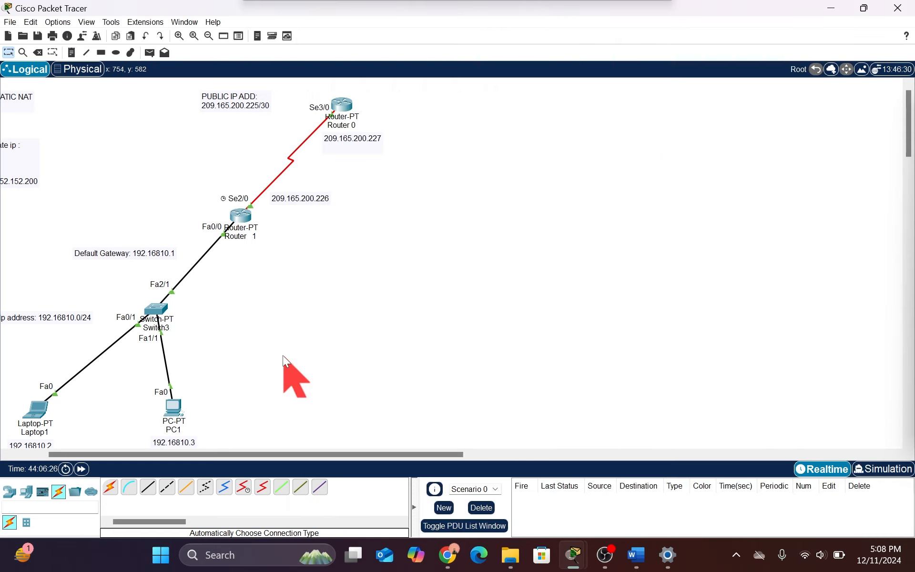
Step: End configuration mode in Router 0's CLI and return to privileged EXEC mode
click(342, 106)
key(Return)
key(Return)
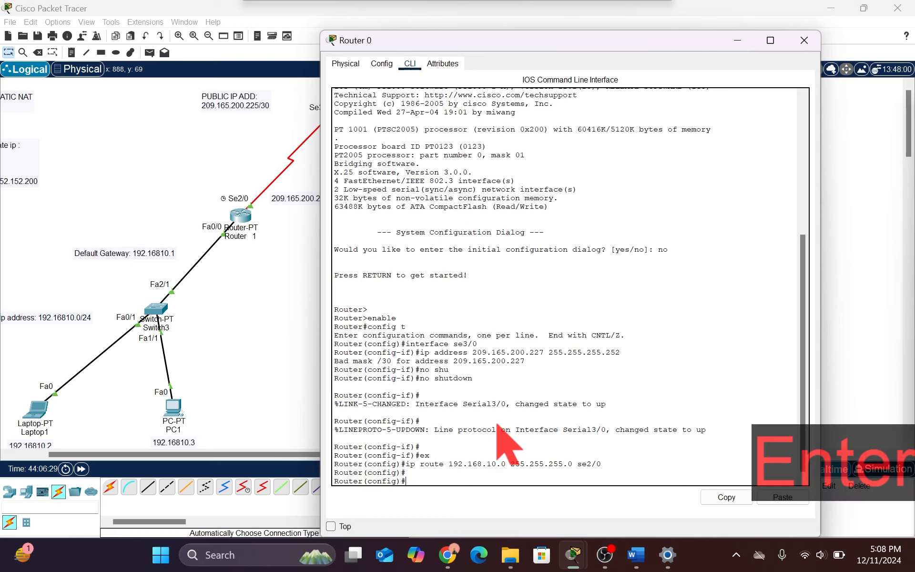
text(ed)
key(BackSpace)
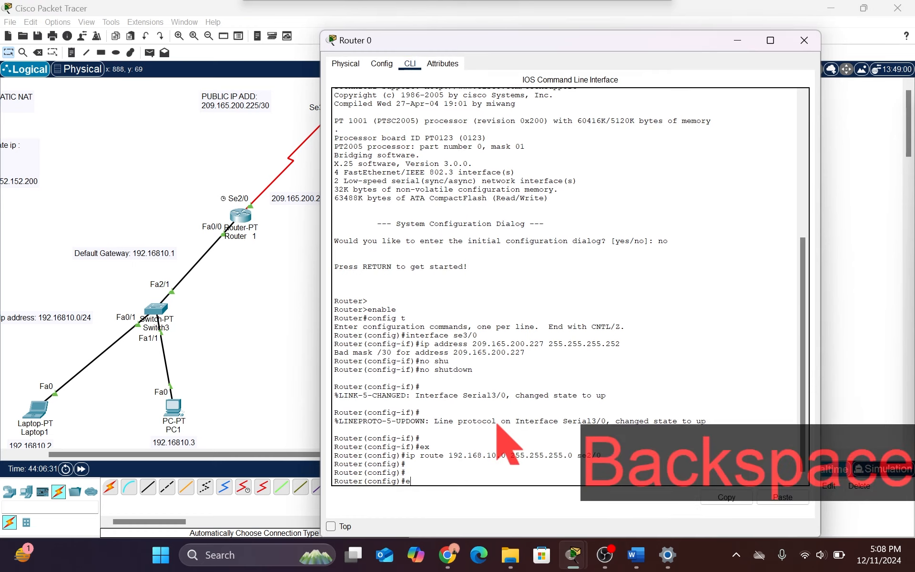
text(nd)
key(Return)
key(Return)
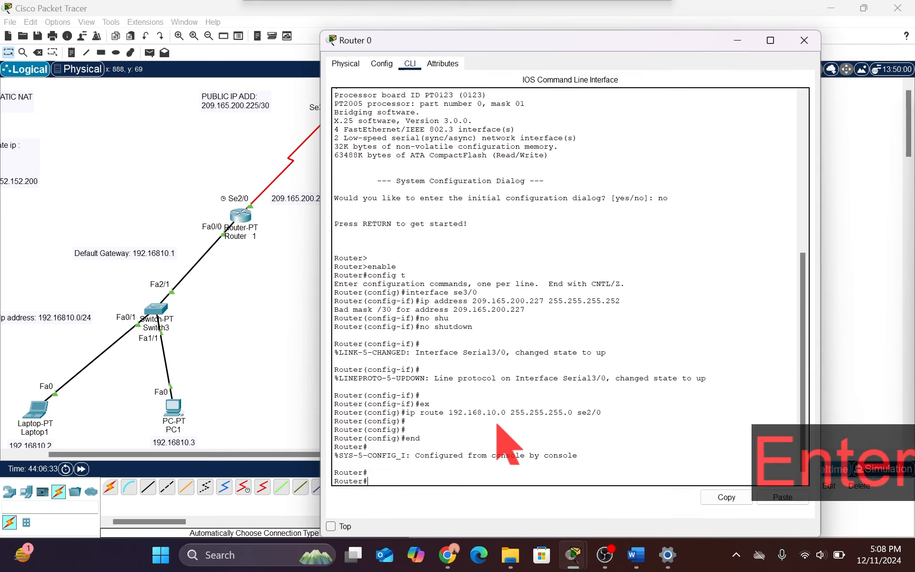